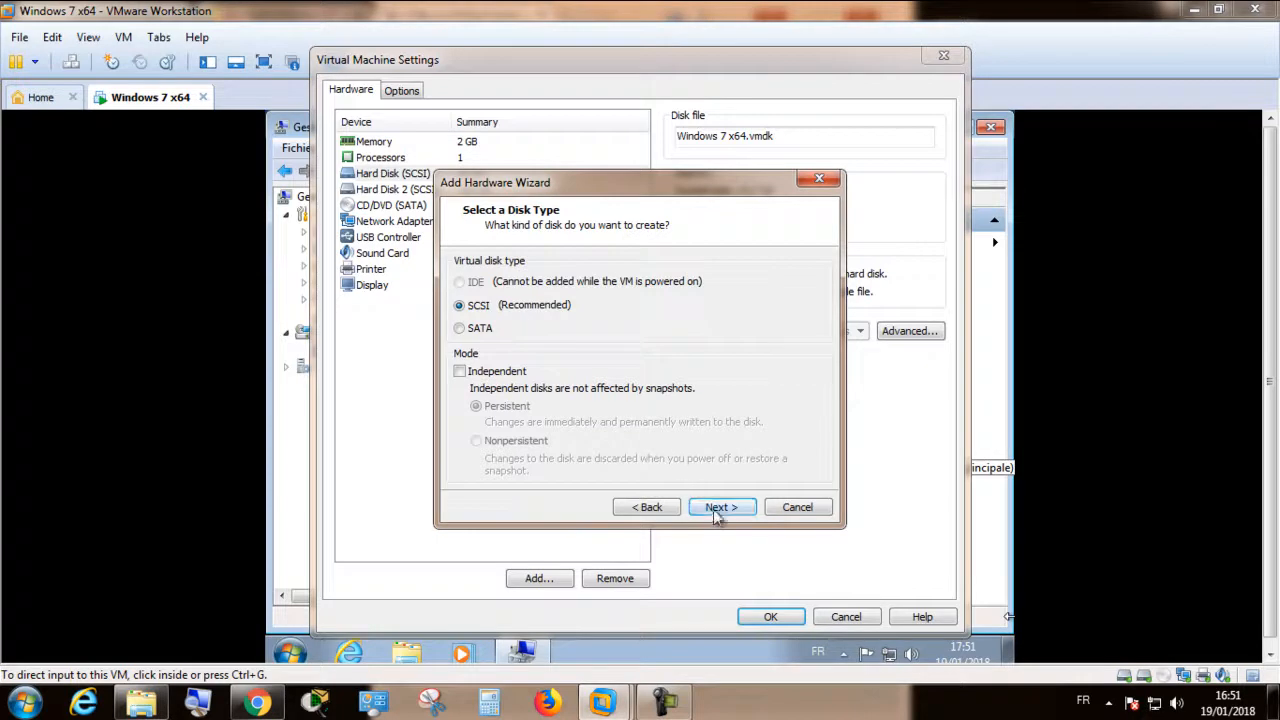
Add a new 100 GB SCSI virtual hard disk stored as a single file and apply the virtual machine settings
click(720, 507)
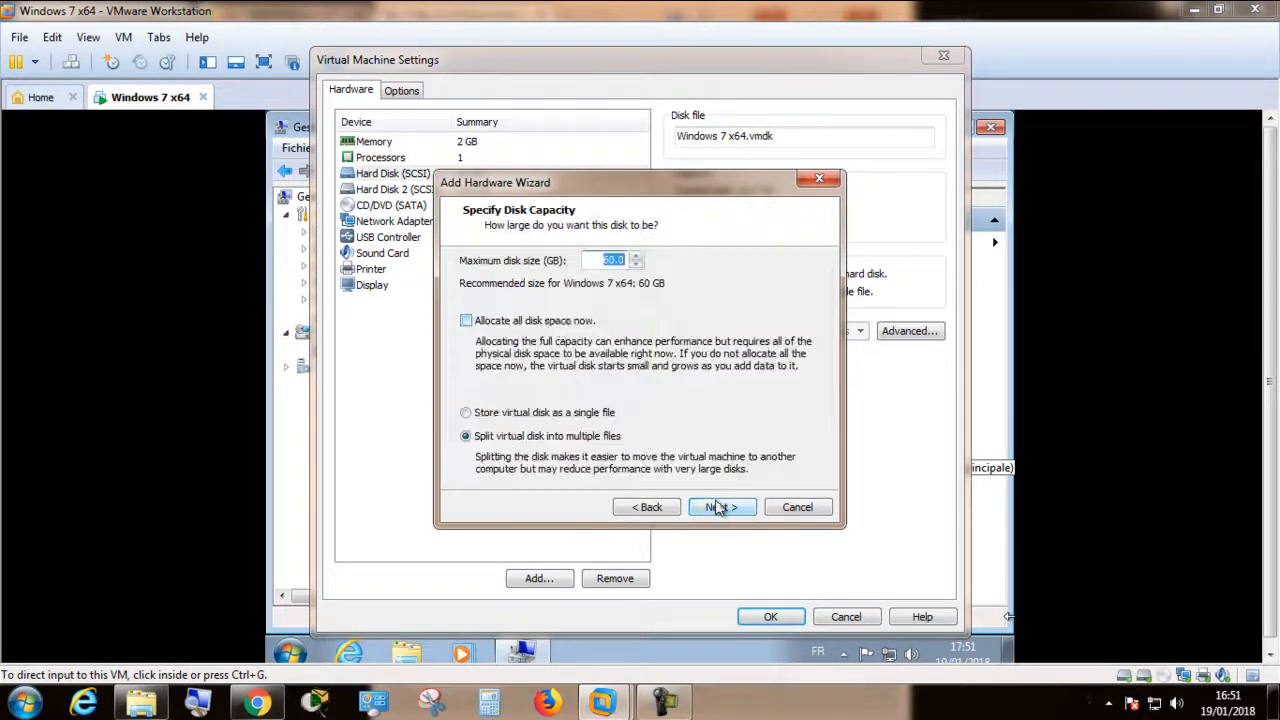
click(509, 415)
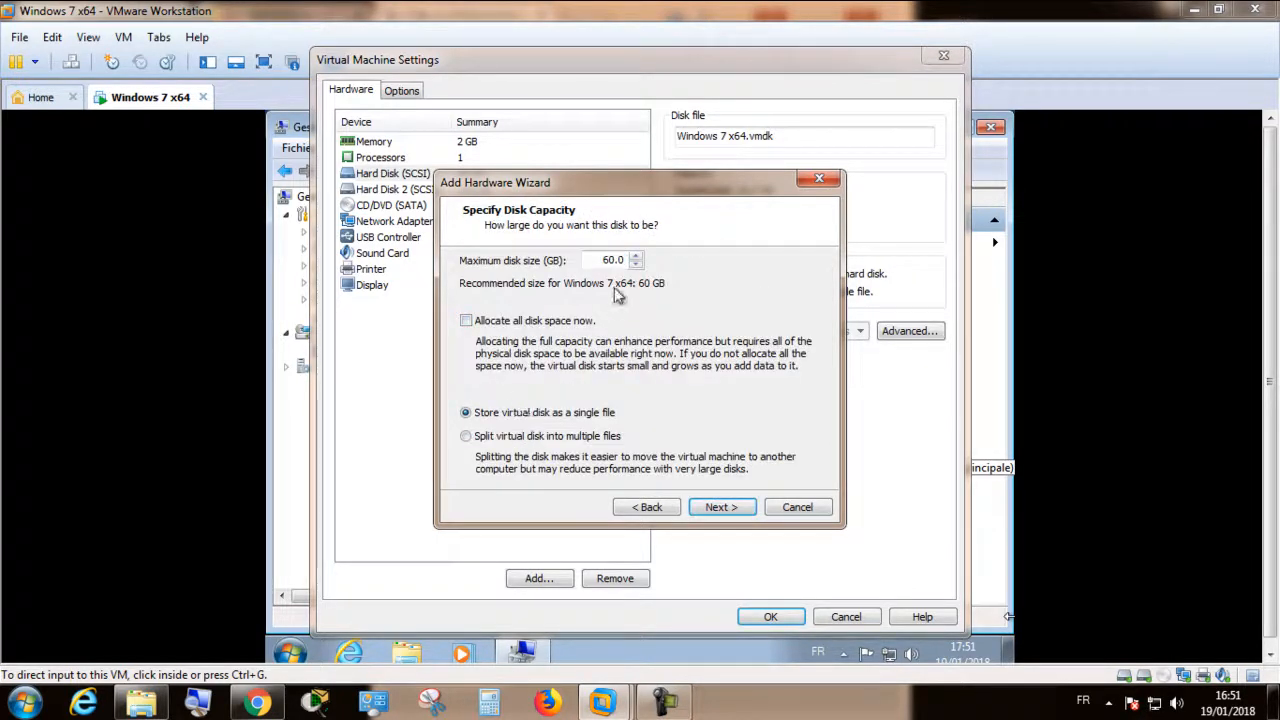
drag(627, 261, 489, 266)
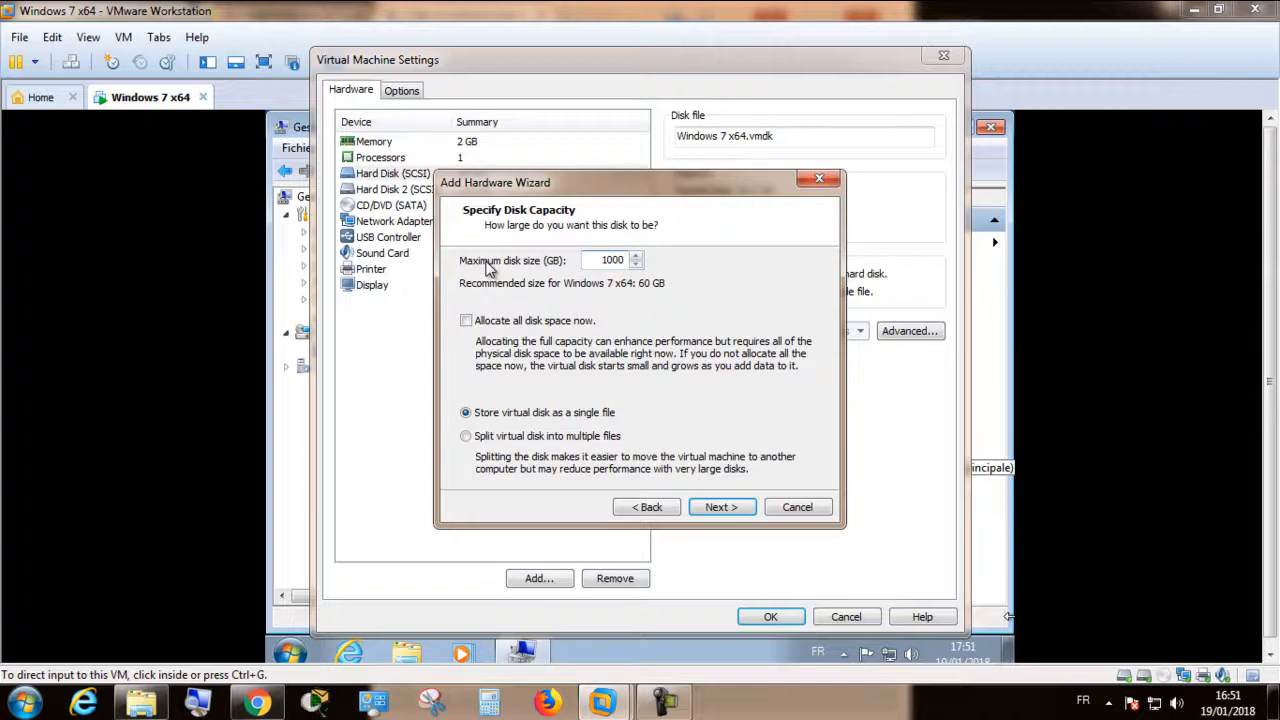
click(718, 507)
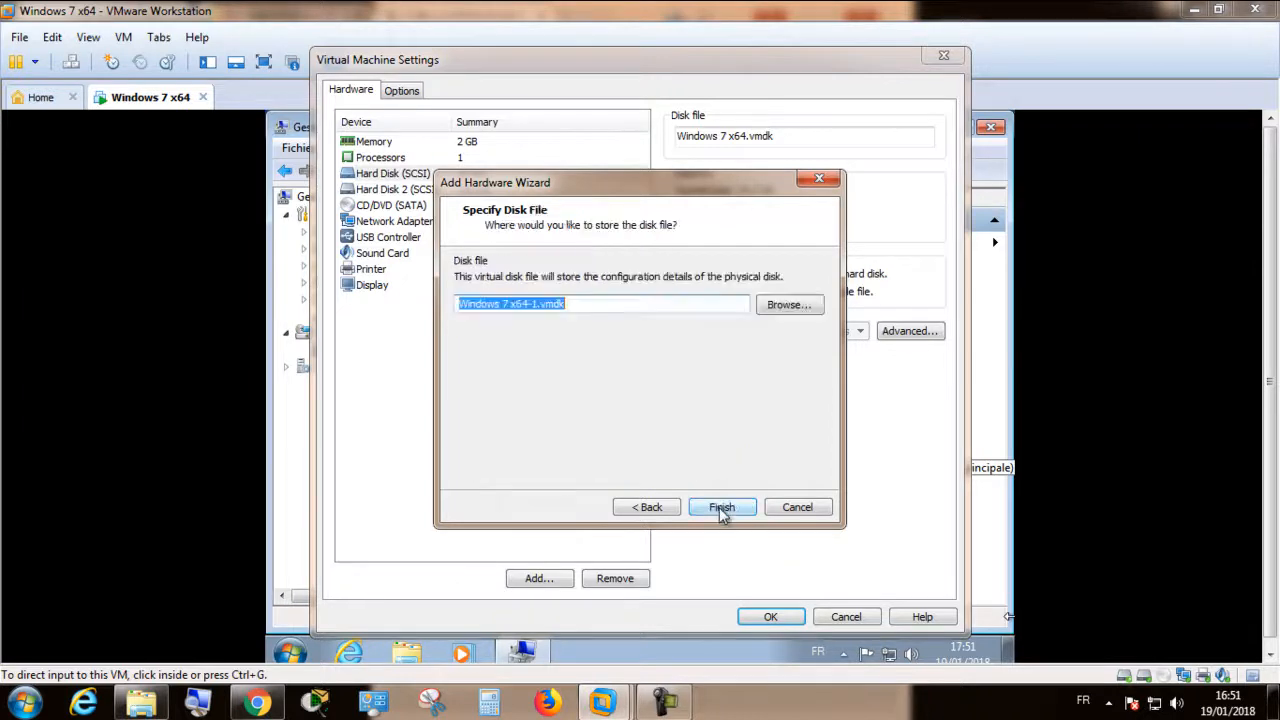
click(779, 618)
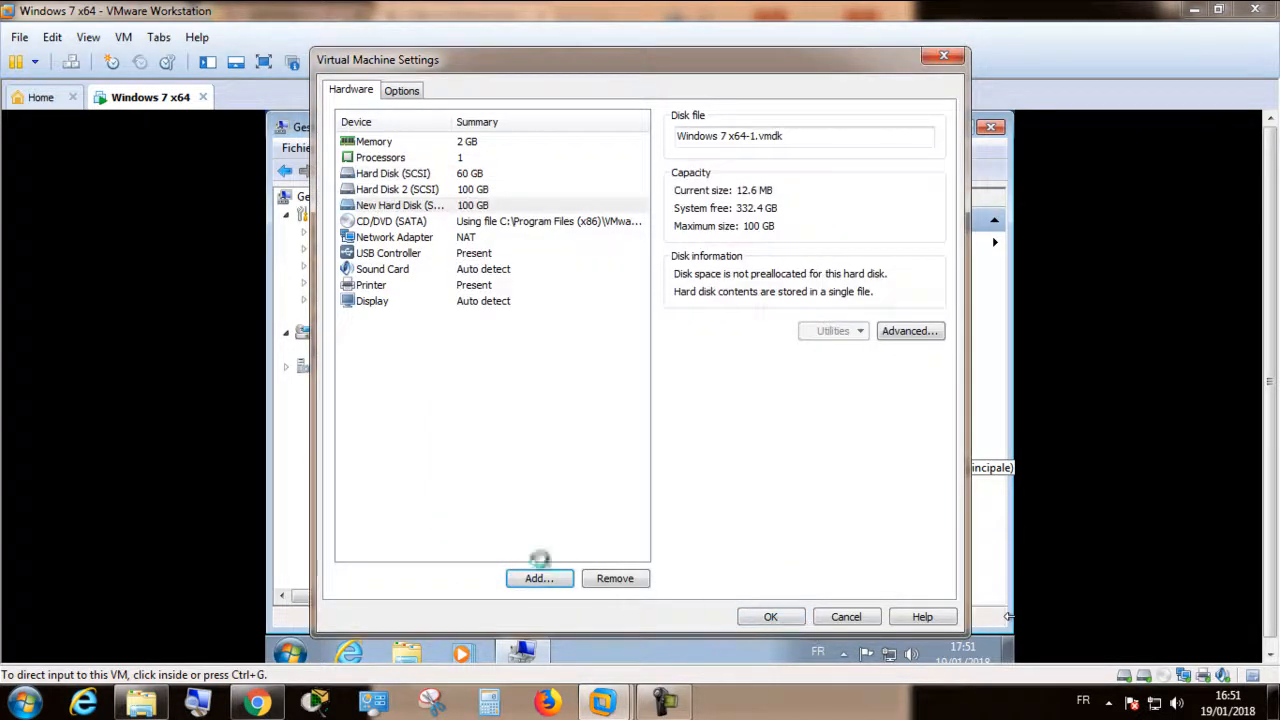
Show the virtual machine full screen and initialize Disque 1 and Disque 2 with the Secteur de démarrage principal partition style
click(264, 62)
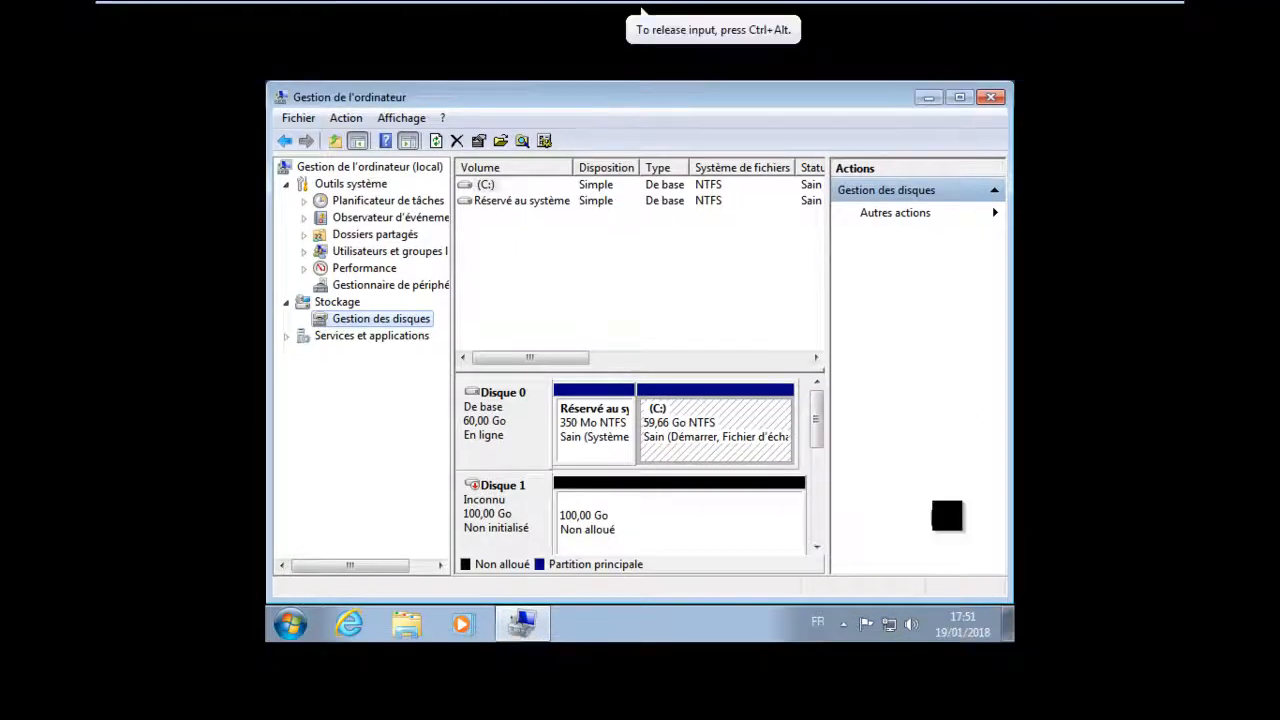
drag(816, 412, 800, 442)
click(482, 425)
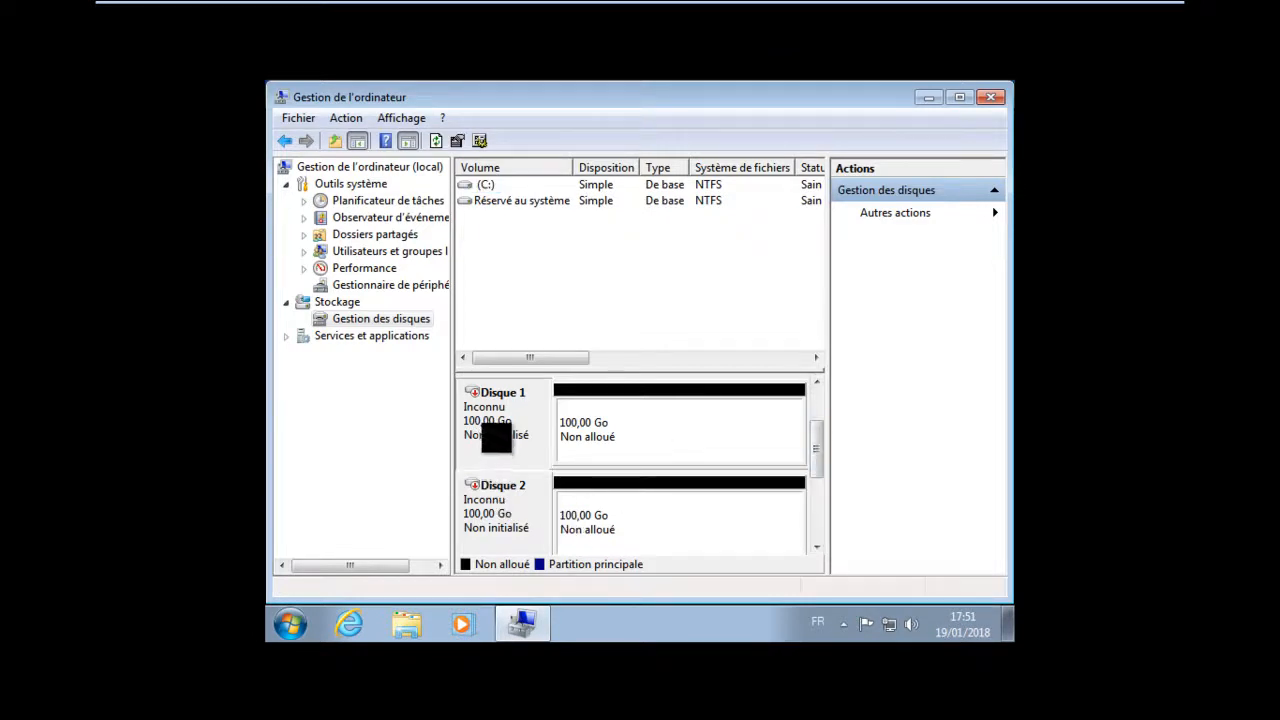
right_click(483, 426)
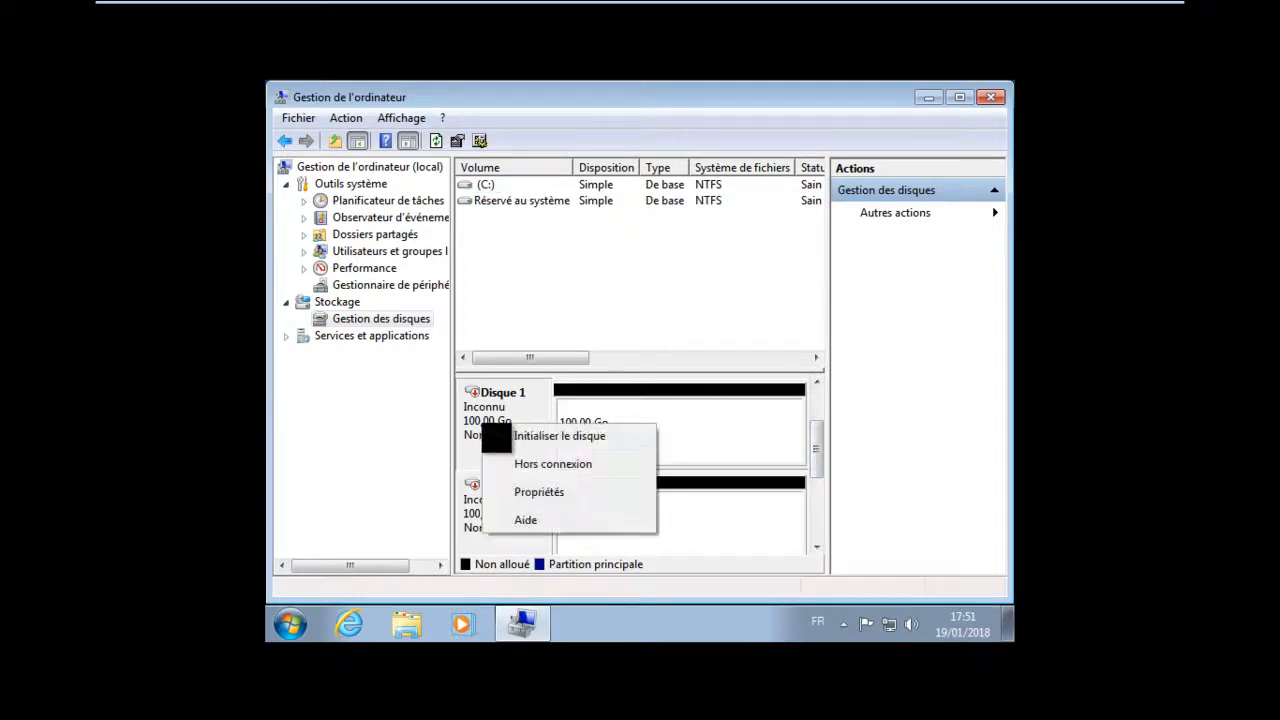
click(565, 438)
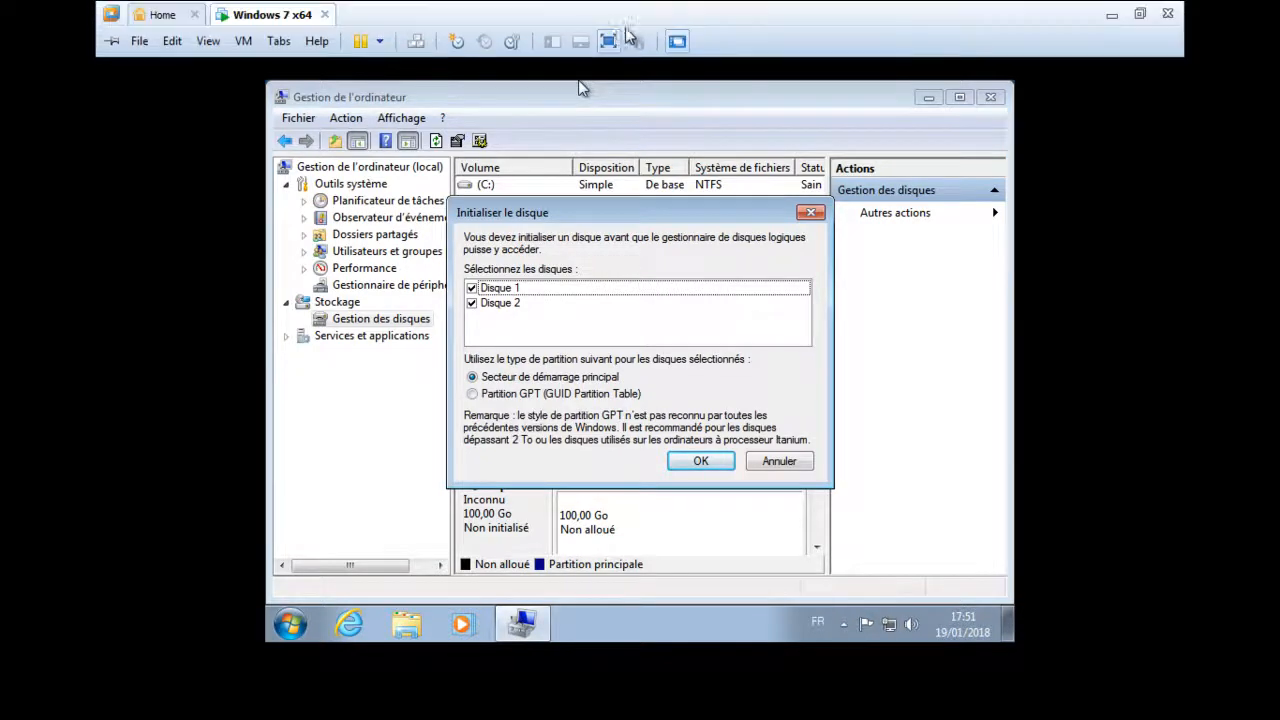
click(614, 40)
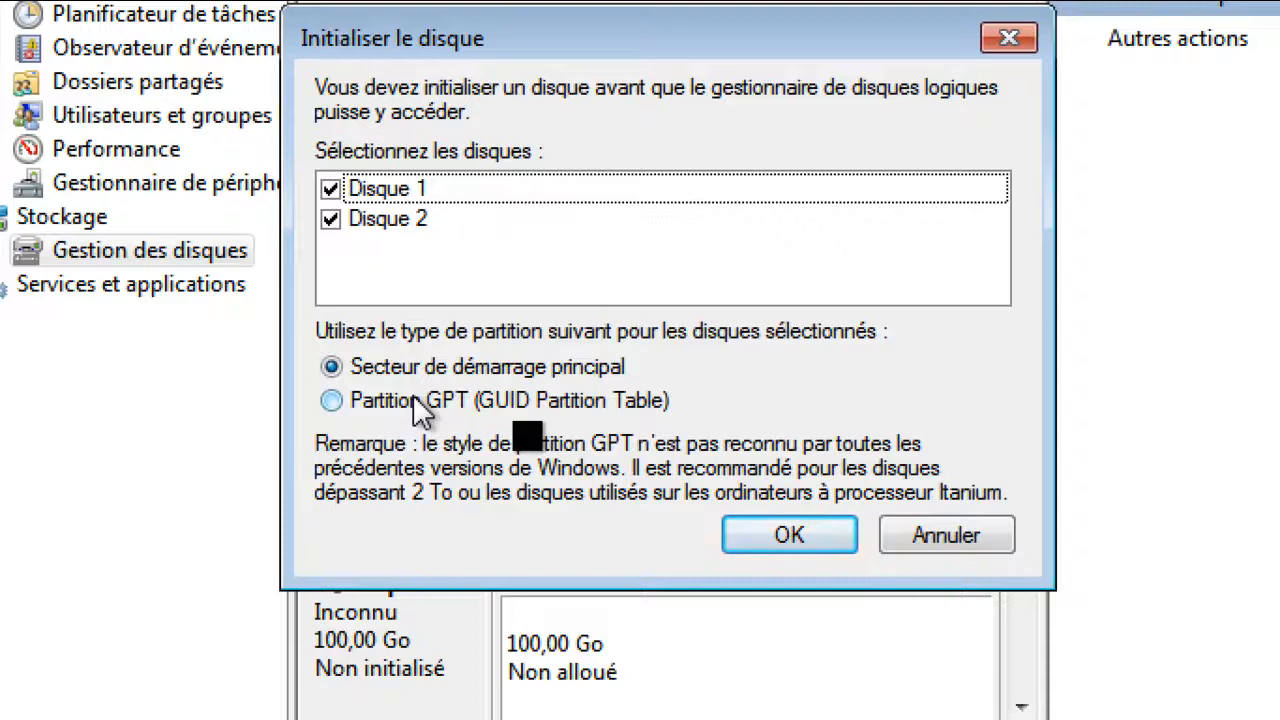
click(810, 535)
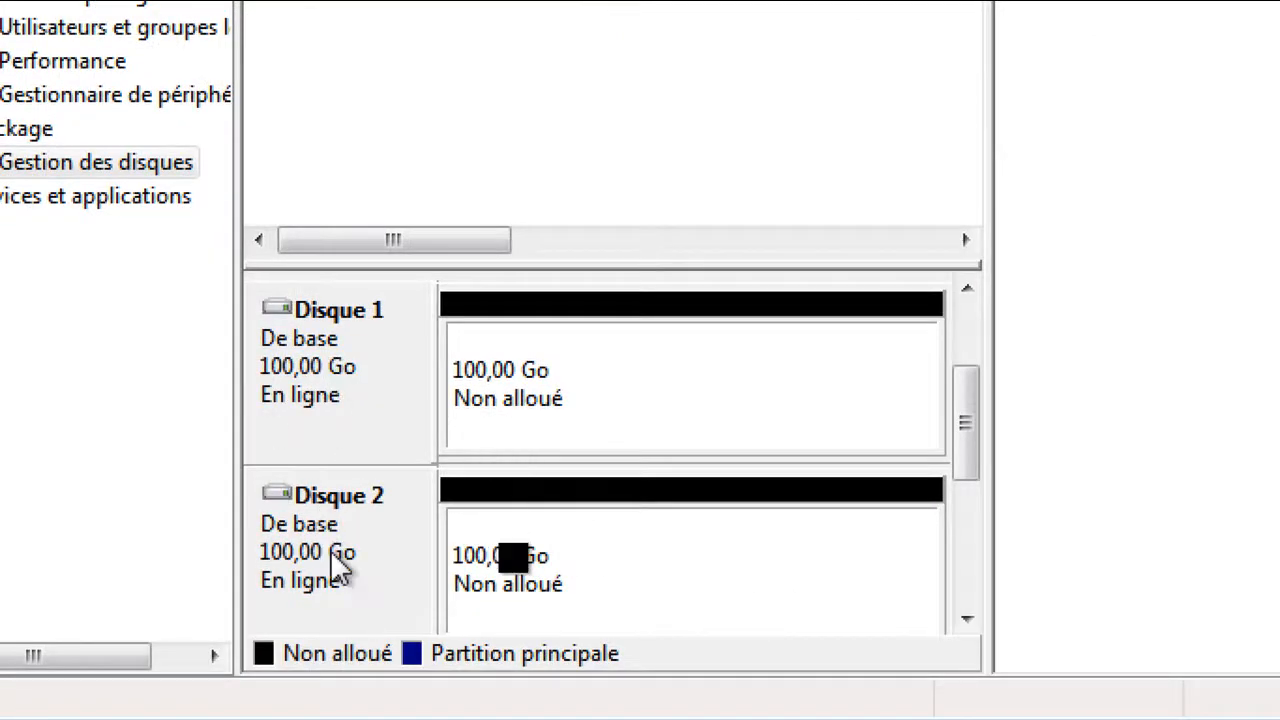
Start a new simple volume in the unallocated space of Disque 1 and set its size to 10000 Mo
click(630, 381)
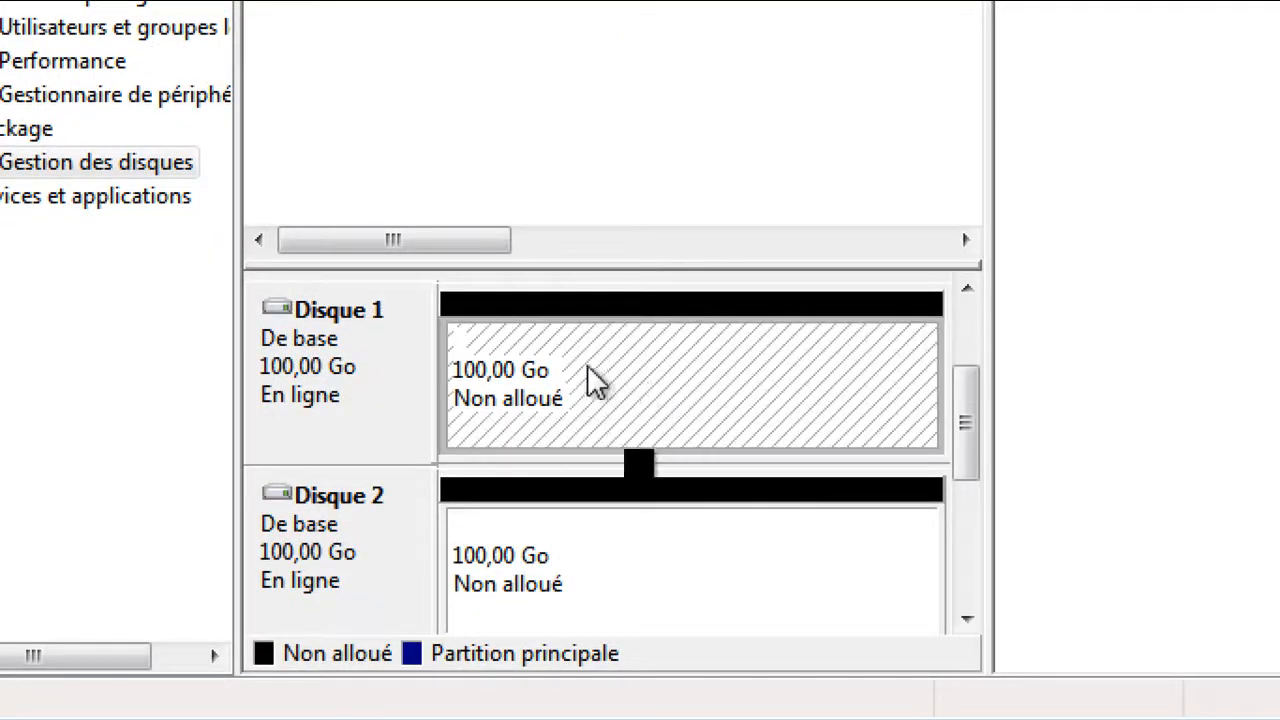
right_click(584, 366)
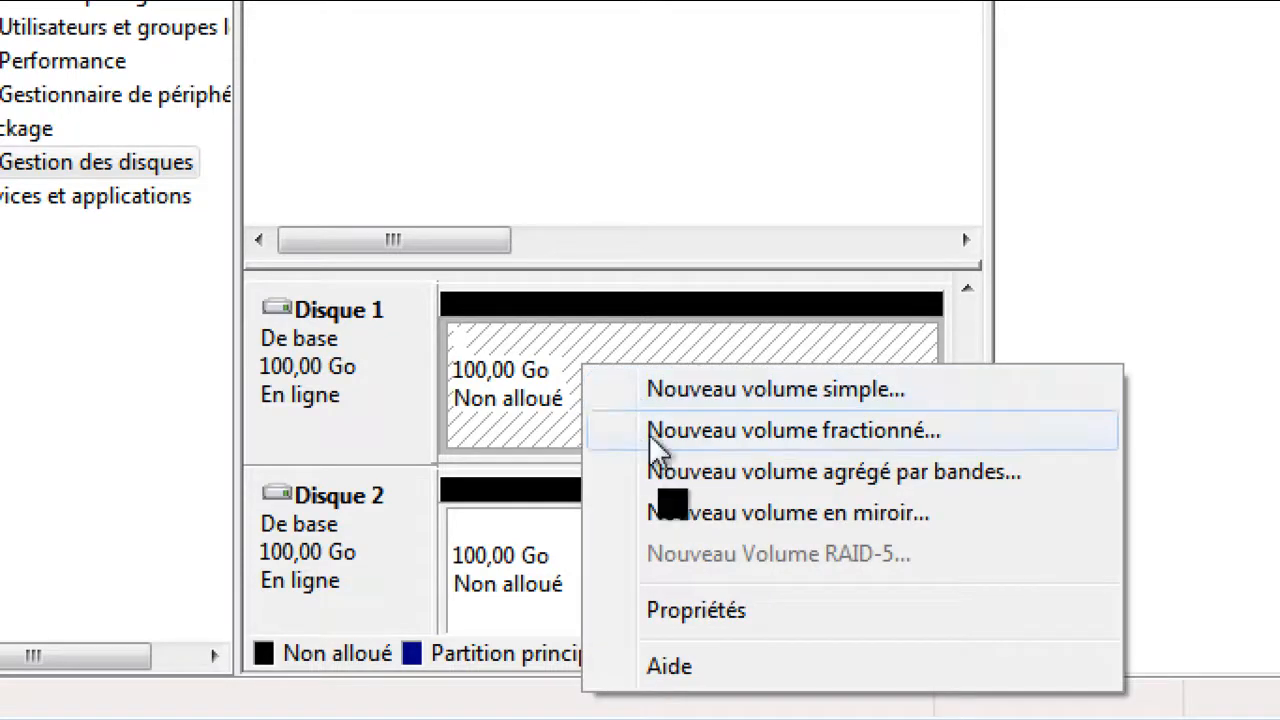
right_click(516, 348)
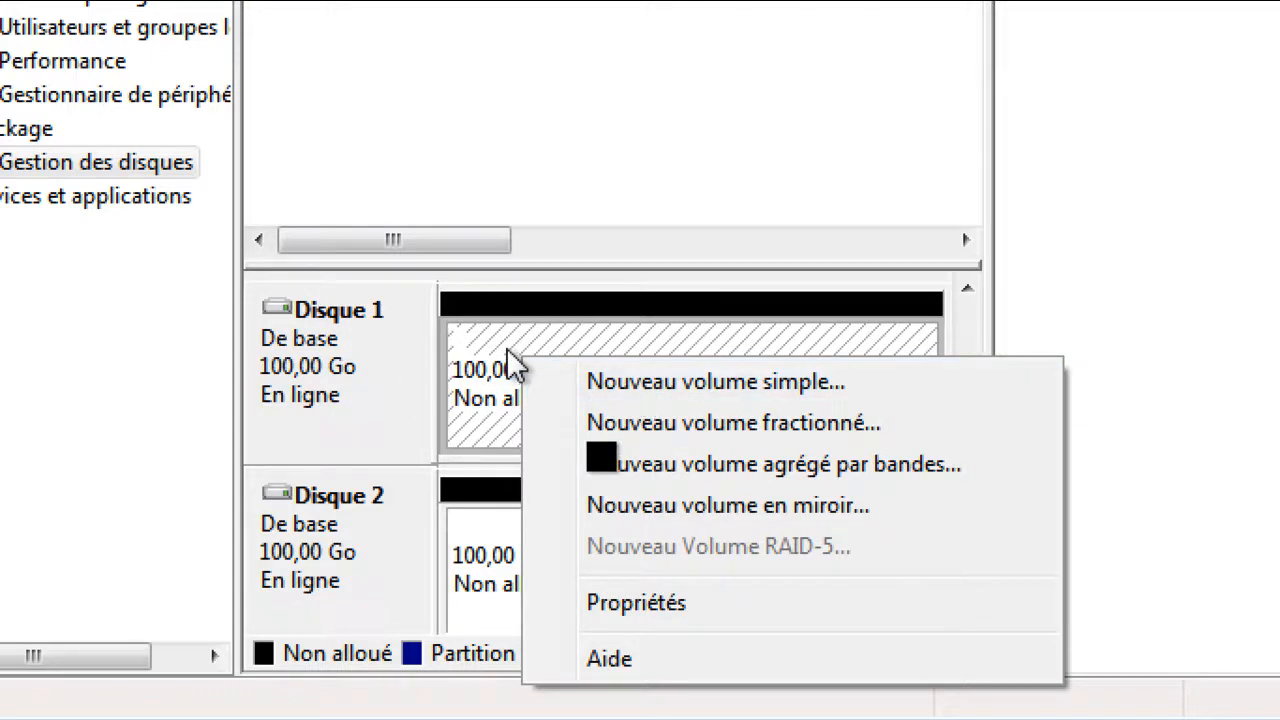
click(735, 388)
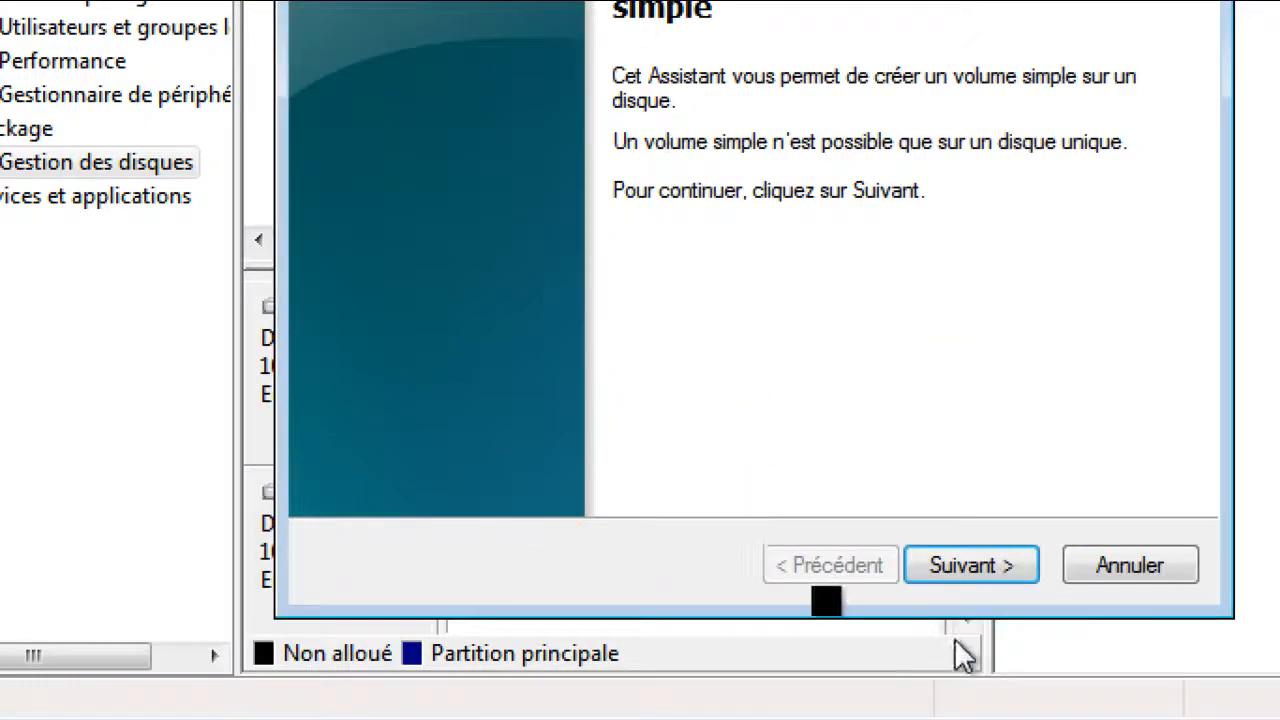
click(985, 575)
click(799, 268)
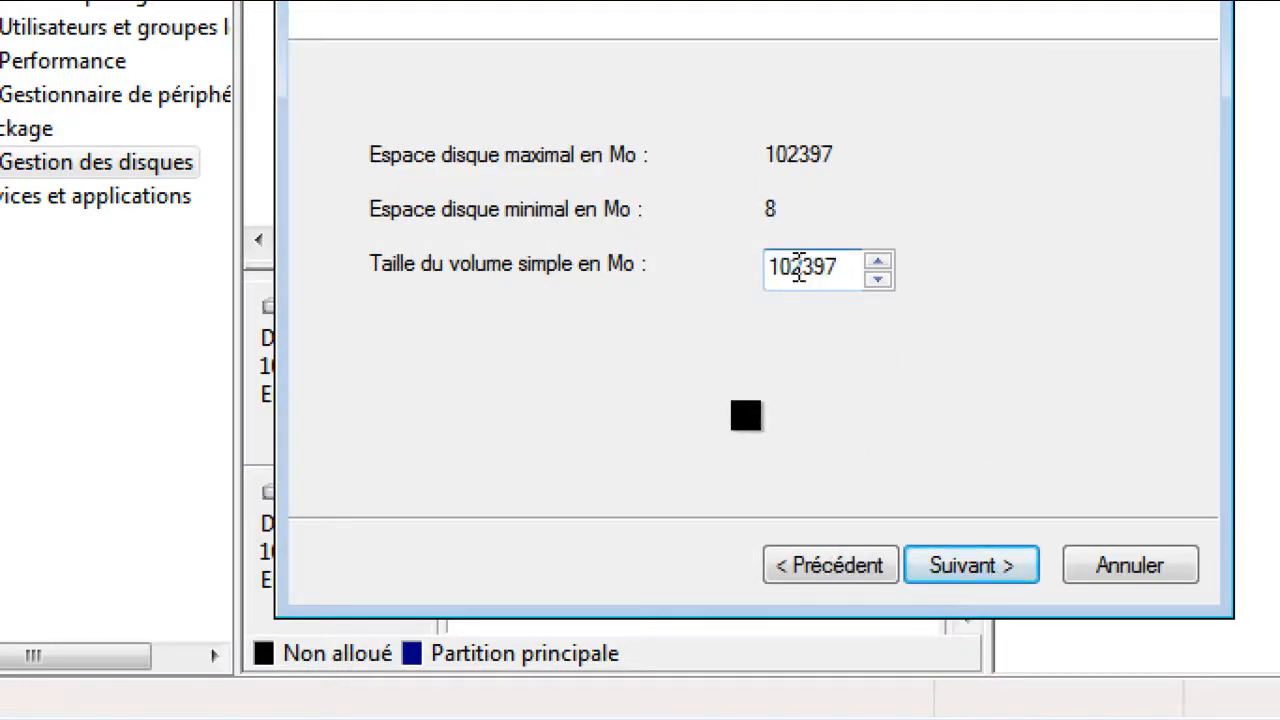
key(BackSpace)
key(BackSpace)
key(BackSpace)
key(BackSpace)
key(BackSpace)
key(BackSpace)
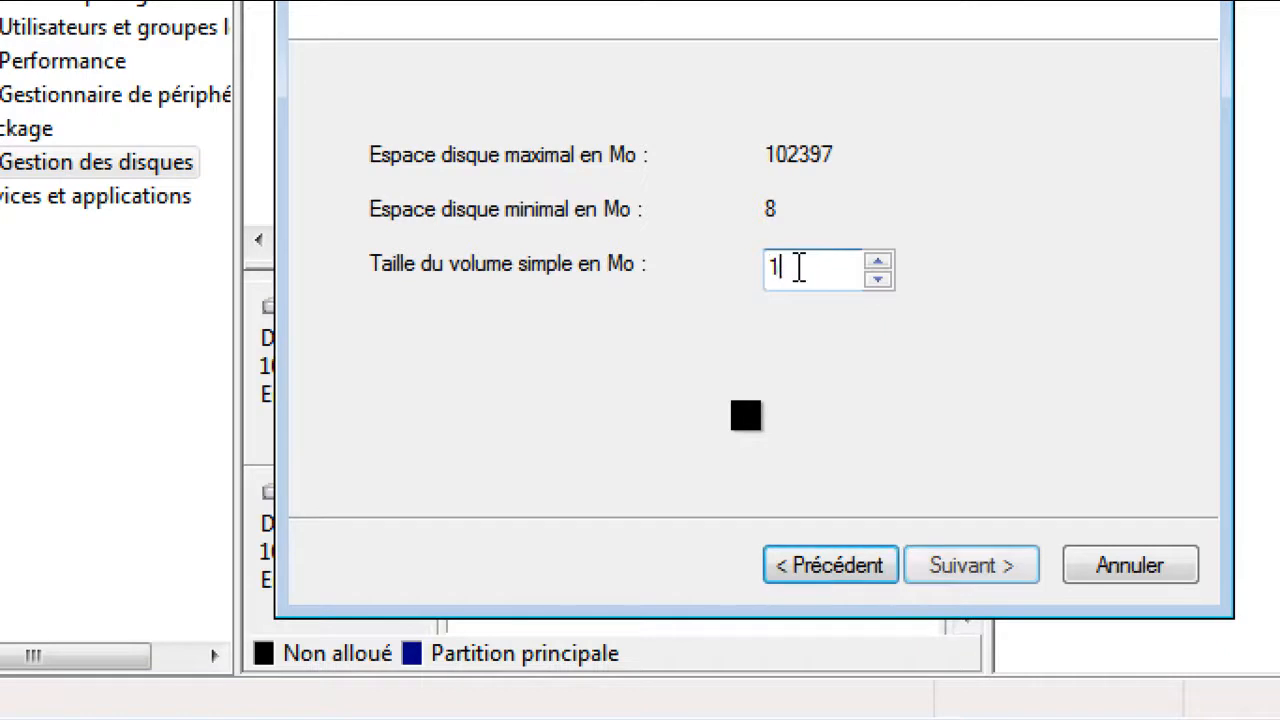
text(10000)
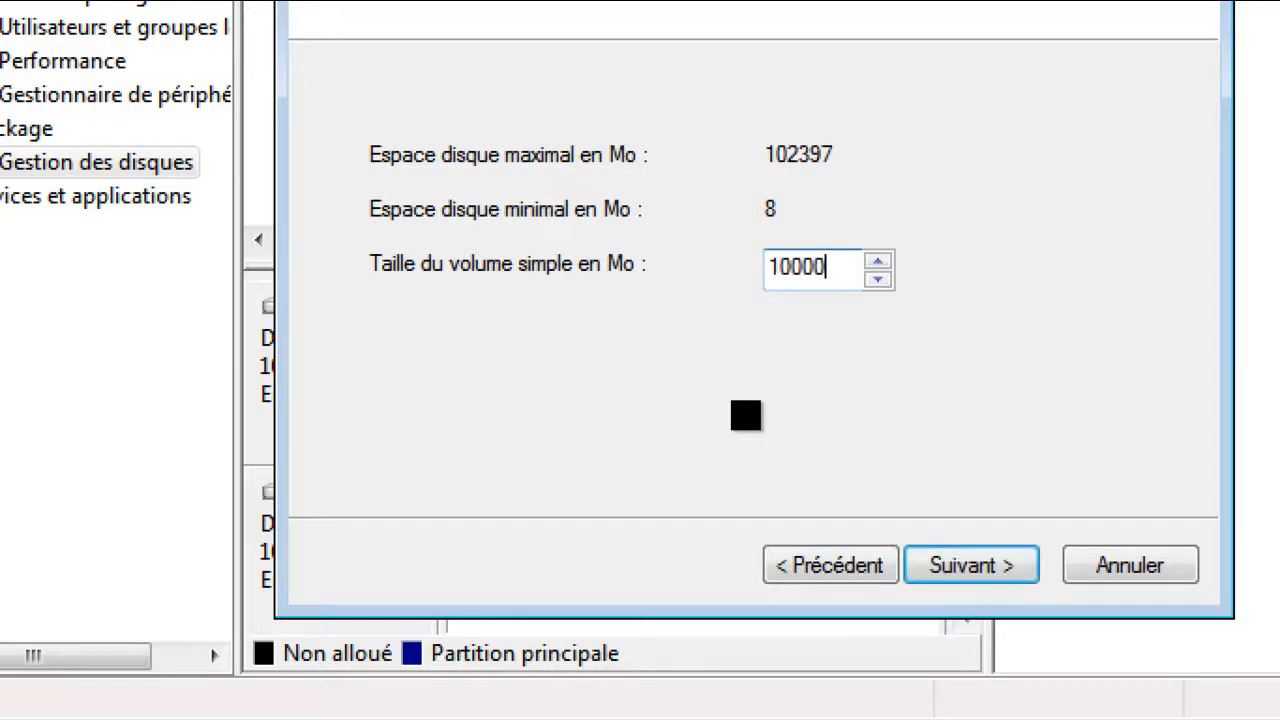
Accept the proposed drive letter, choose not to format the volume, and finish creating it
click(1018, 581)
click(1005, 577)
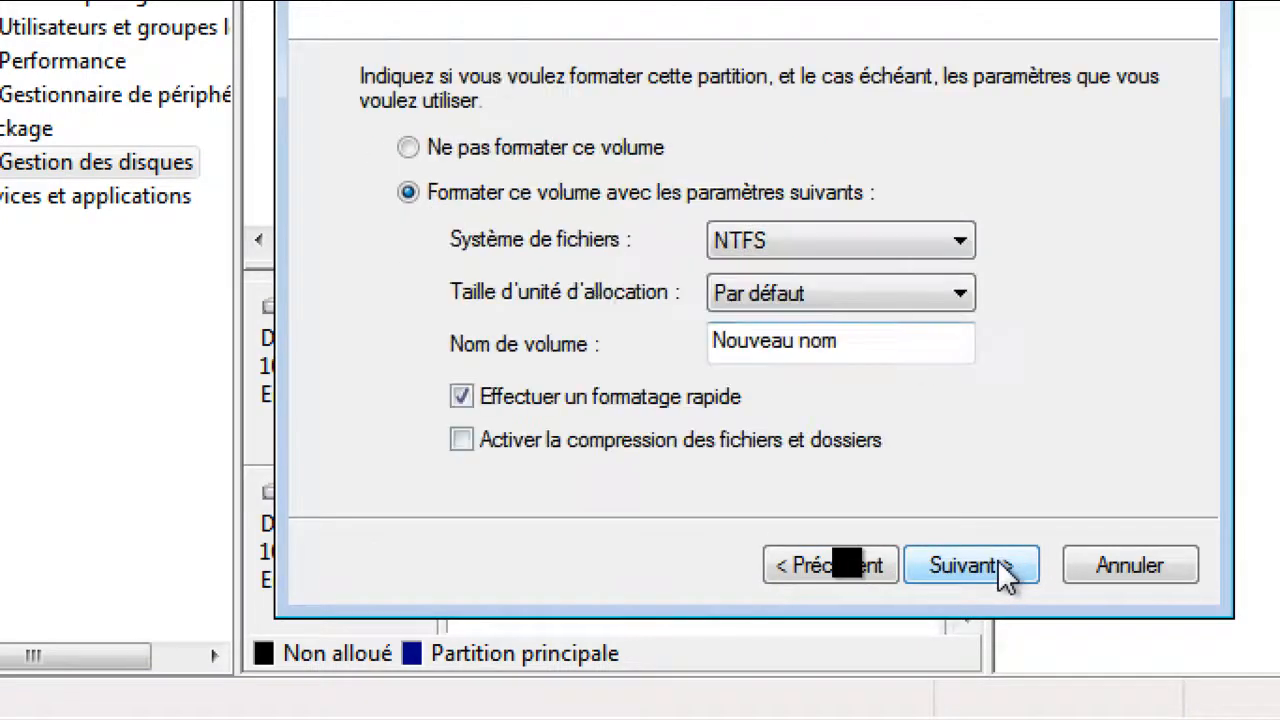
click(492, 148)
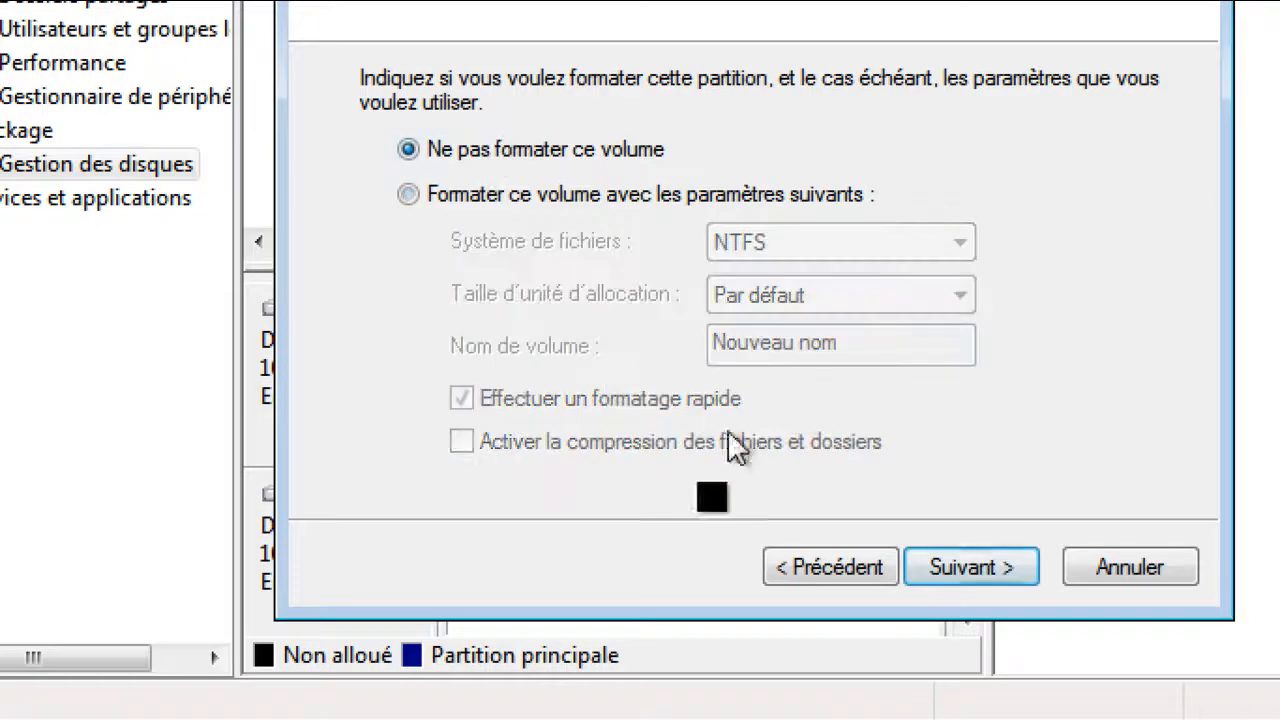
click(995, 572)
click(992, 569)
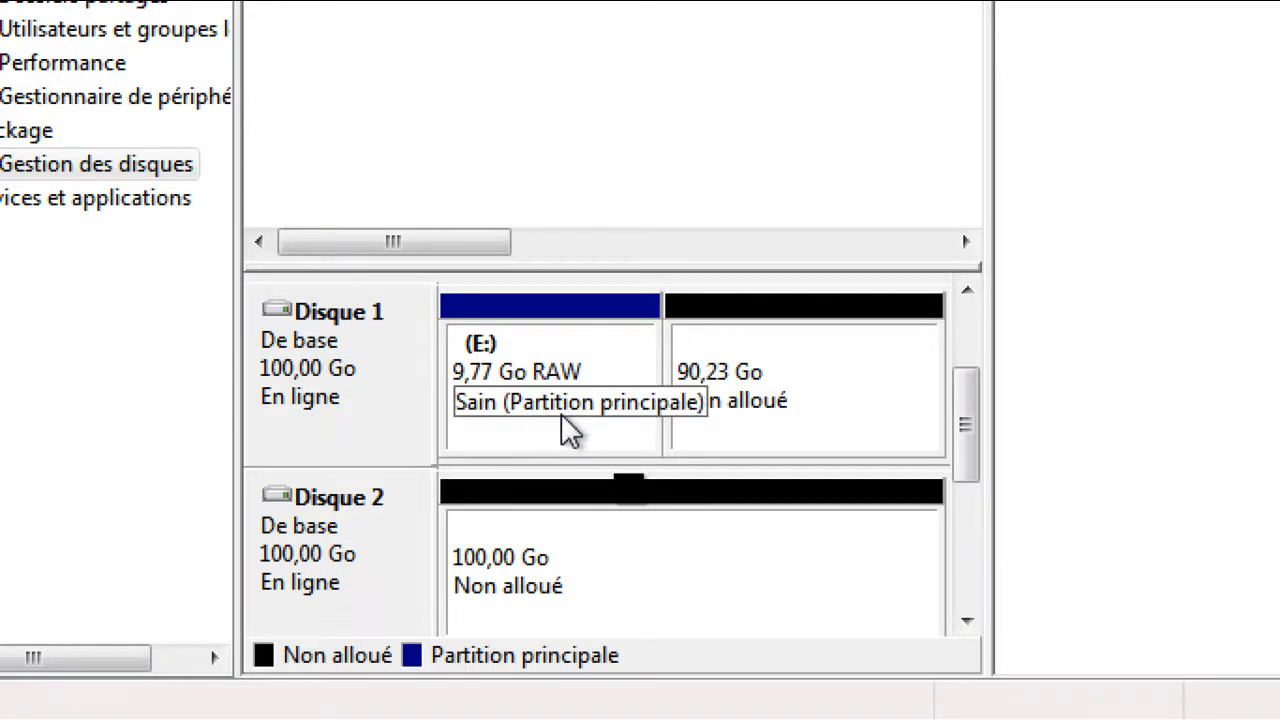
Create a second unformatted simple volume of 10000 Mo in Disque 1's remaining unallocated space, keeping the proposed drive letter
right_click(746, 370)
click(808, 390)
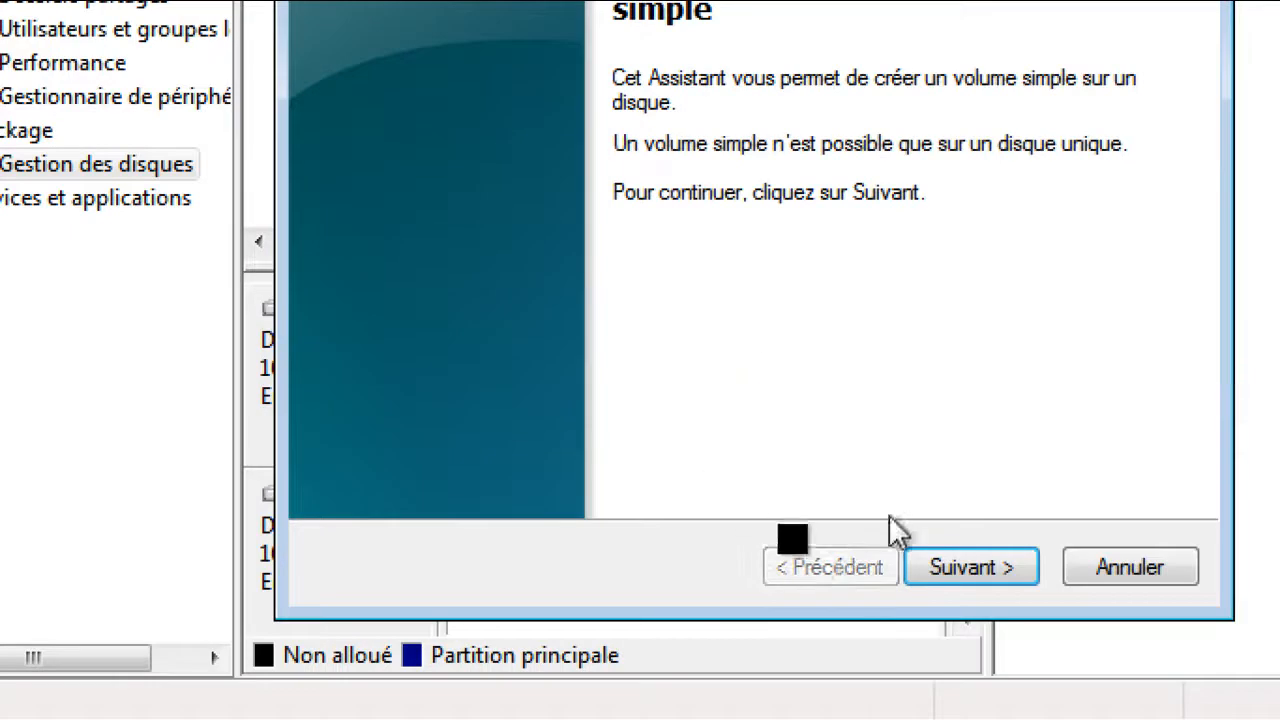
click(962, 567)
text(10000)
click(971, 580)
click(971, 580)
click(540, 158)
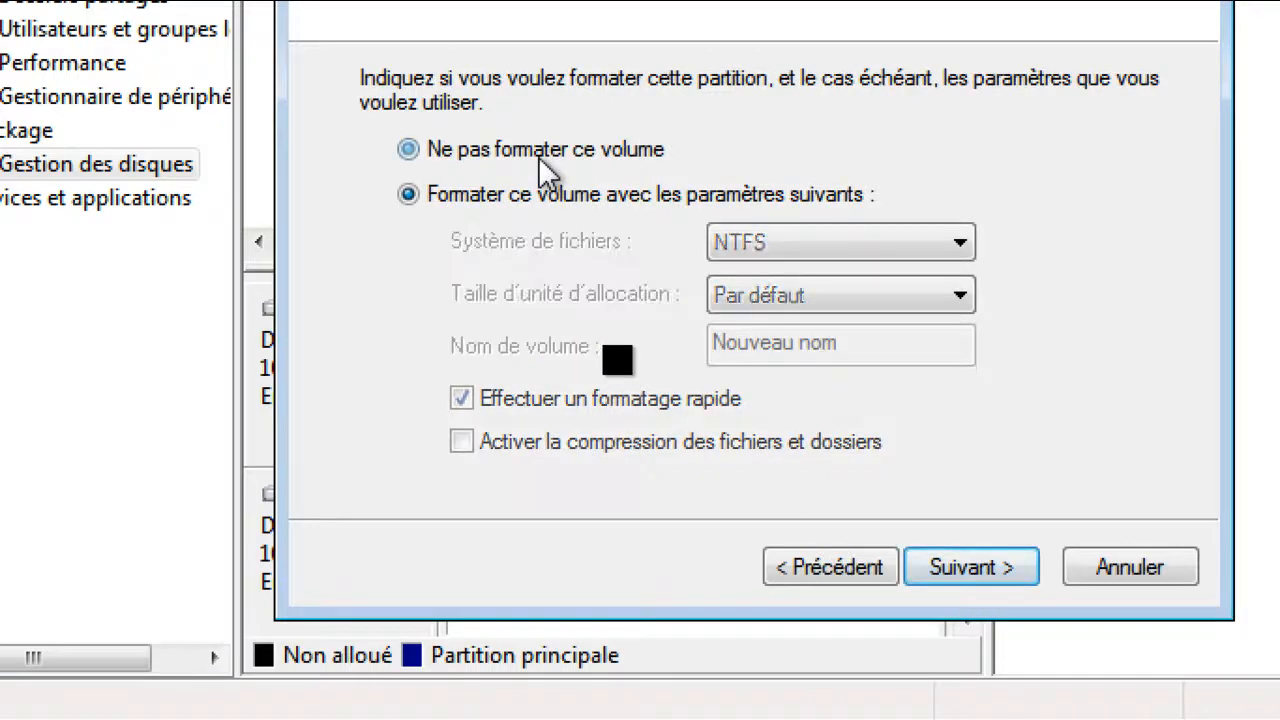
click(985, 562)
click(986, 571)
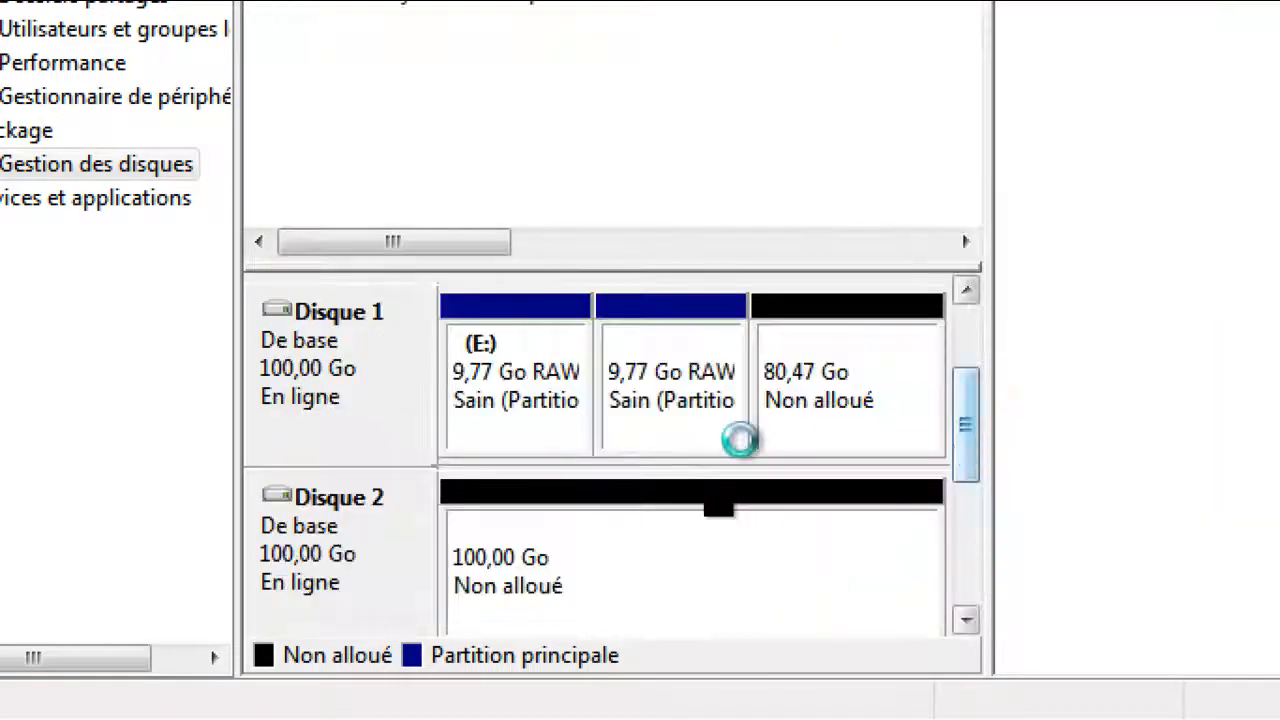
Create a third unformatted simple volume of 10000 Mo on Disque 1 with drive letter G
right_click(862, 392)
click(902, 410)
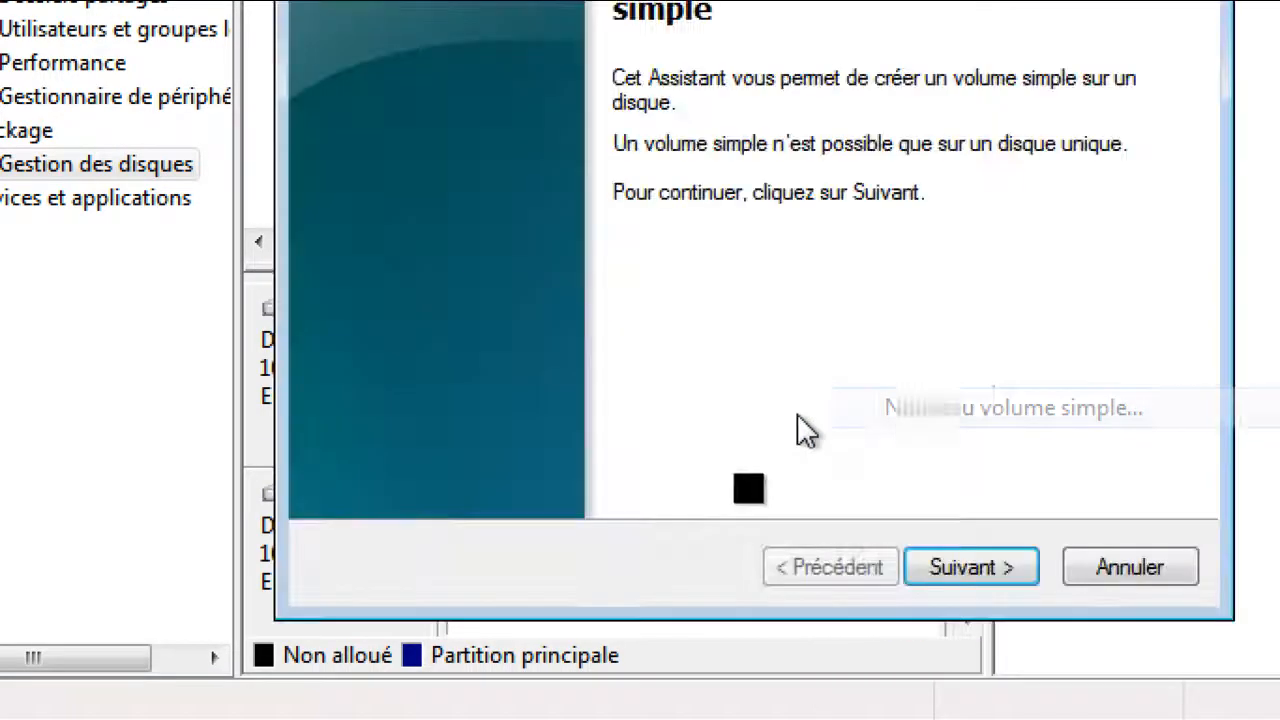
click(908, 579)
text(10000)
click(956, 570)
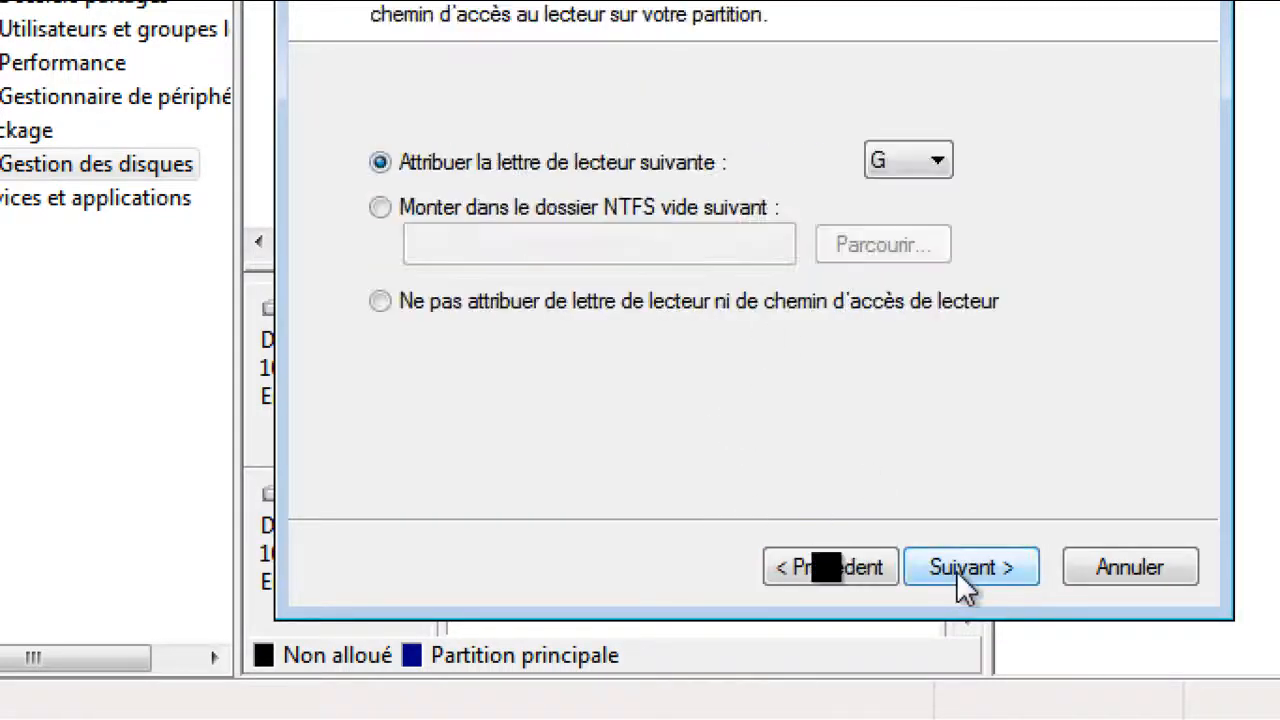
click(953, 562)
click(553, 155)
click(958, 566)
click(958, 566)
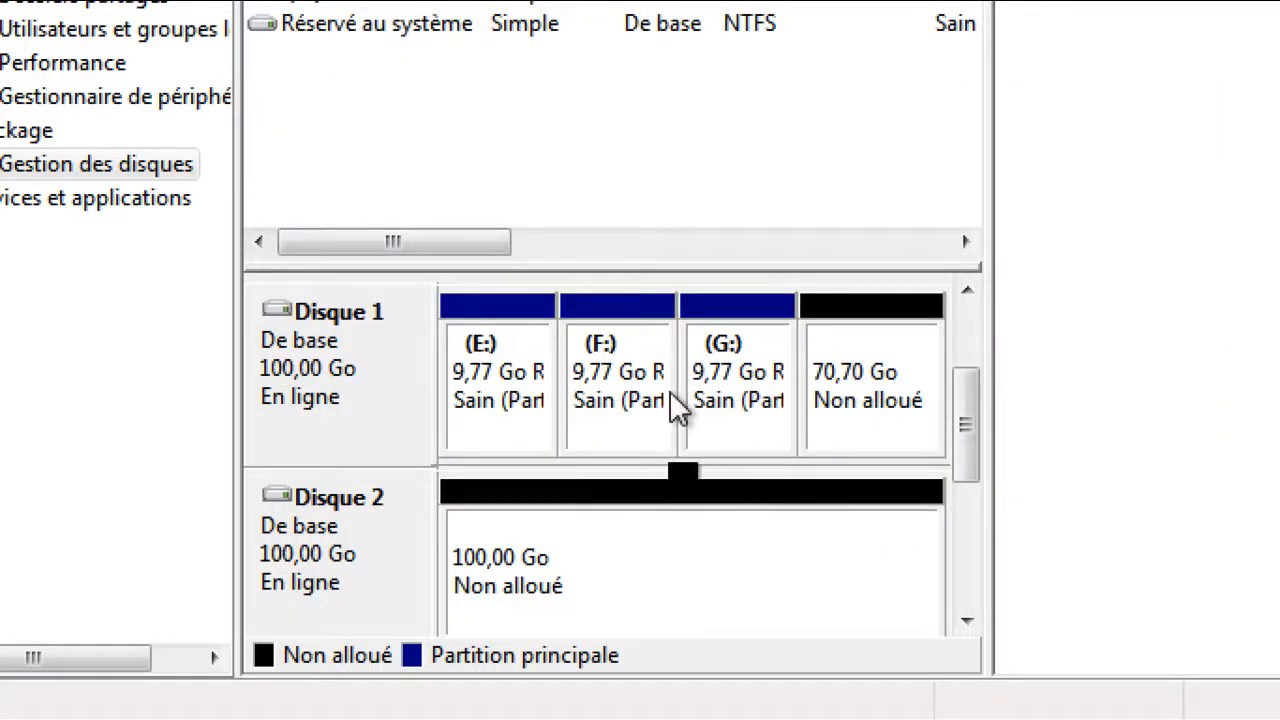
Create a fourth simple volume of 10000 Mo in Disque 1's unallocated space, without formatting it and with the proposed drive letter
click(828, 384)
right_click(824, 380)
click(906, 408)
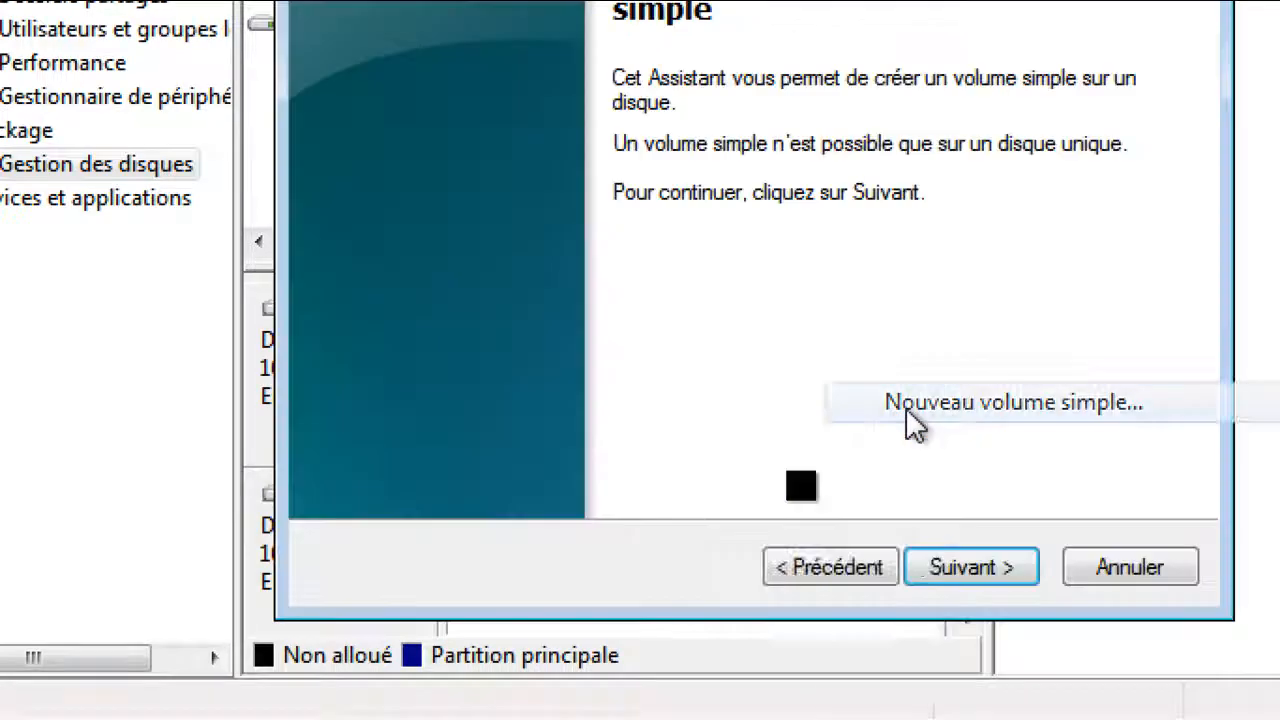
click(936, 566)
text(10000)
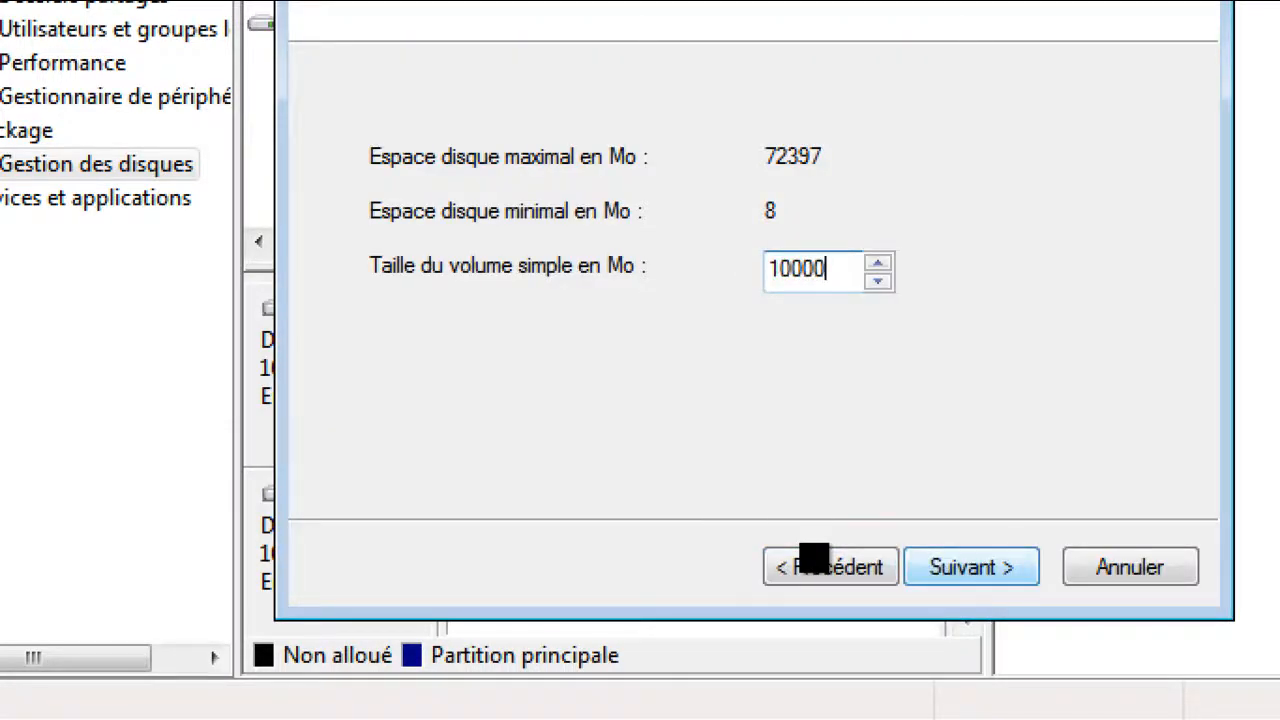
click(990, 566)
click(982, 572)
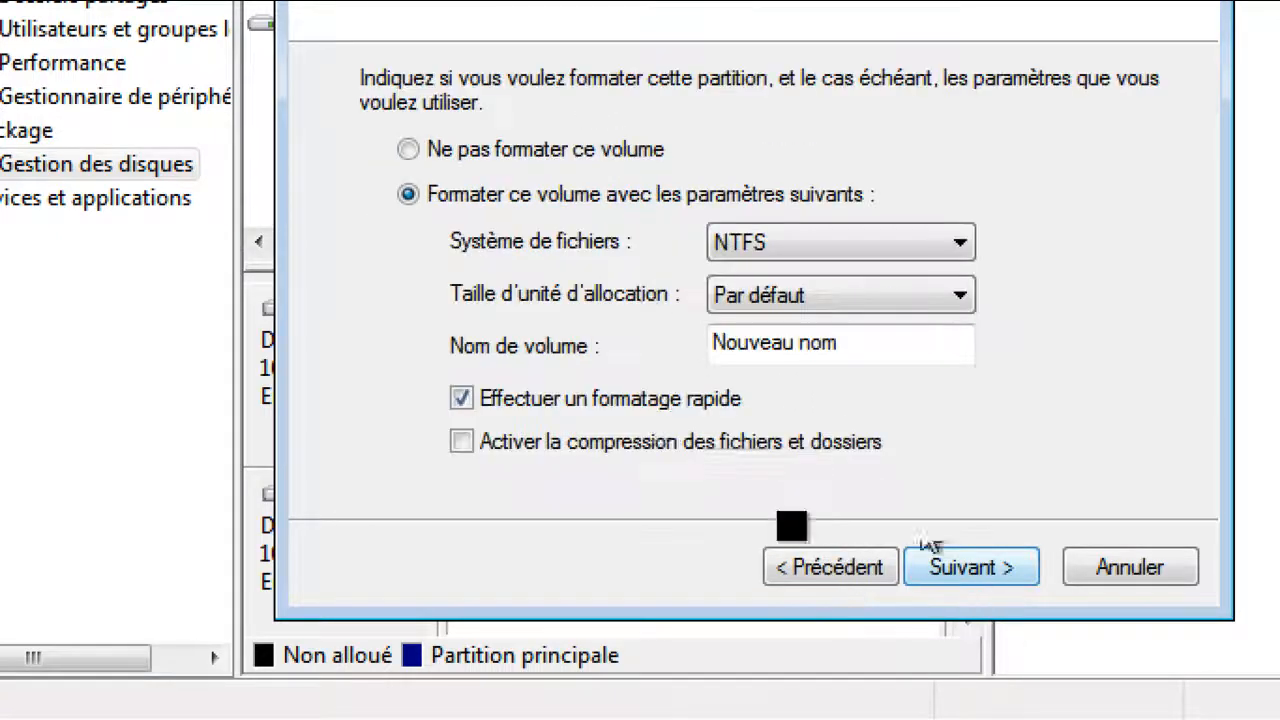
click(590, 150)
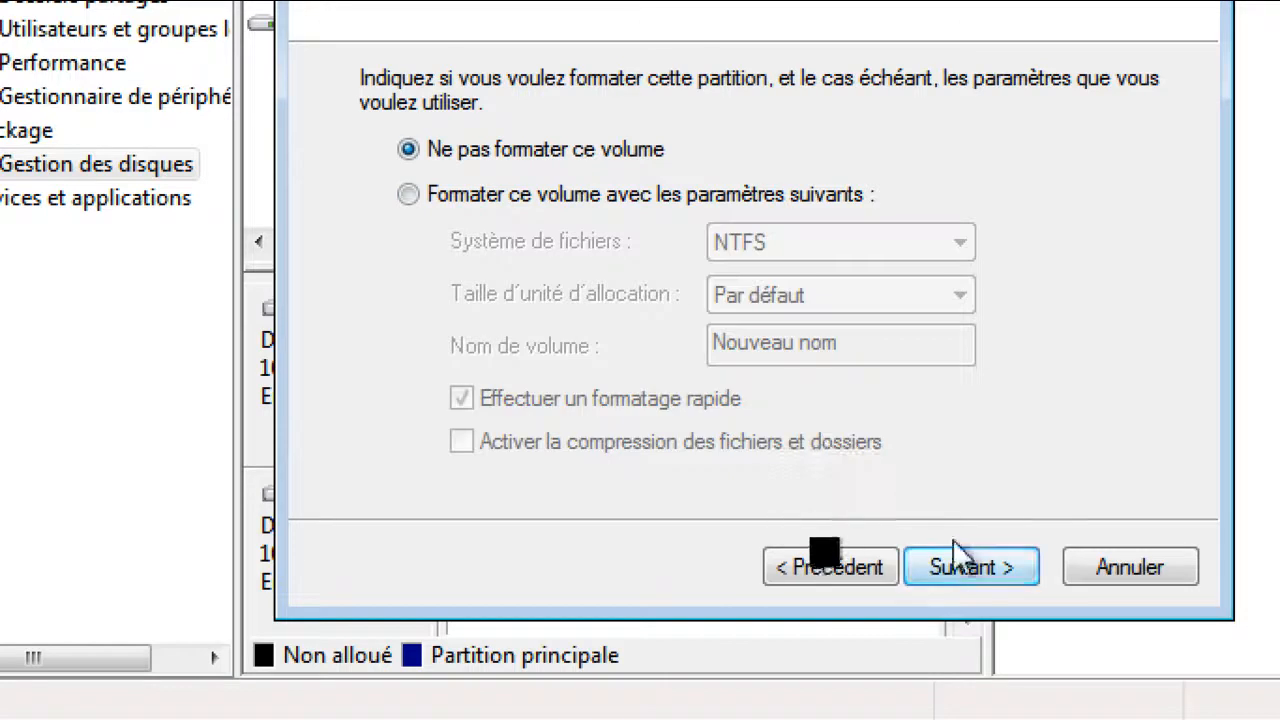
click(960, 565)
click(975, 570)
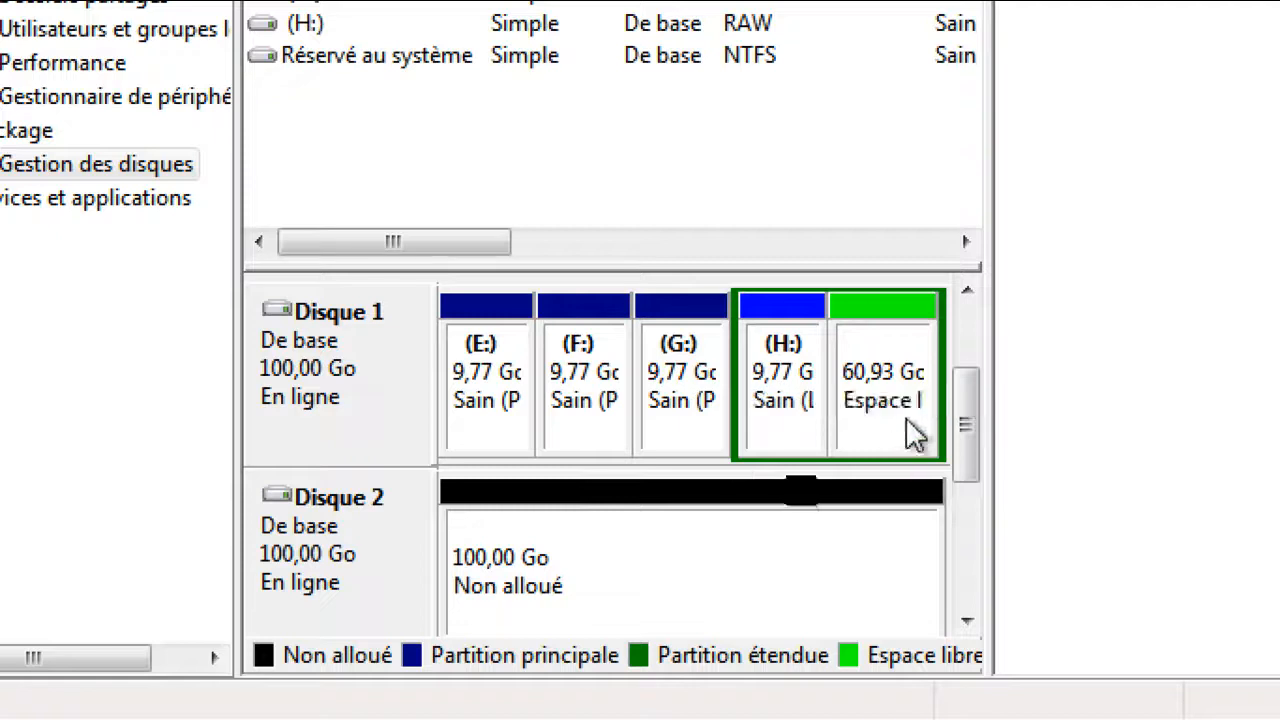
Delete the H: logical volume inside the extended partition of Disque 1
right_click(888, 408)
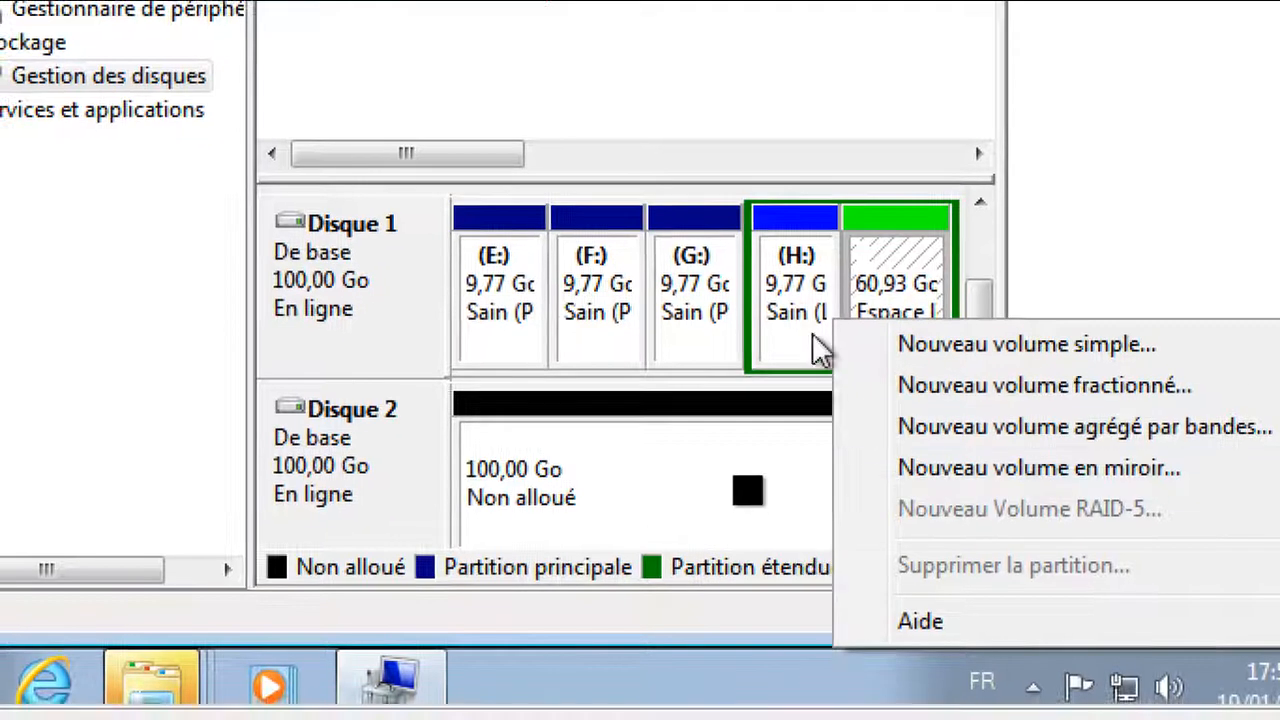
click(775, 422)
right_click(790, 340)
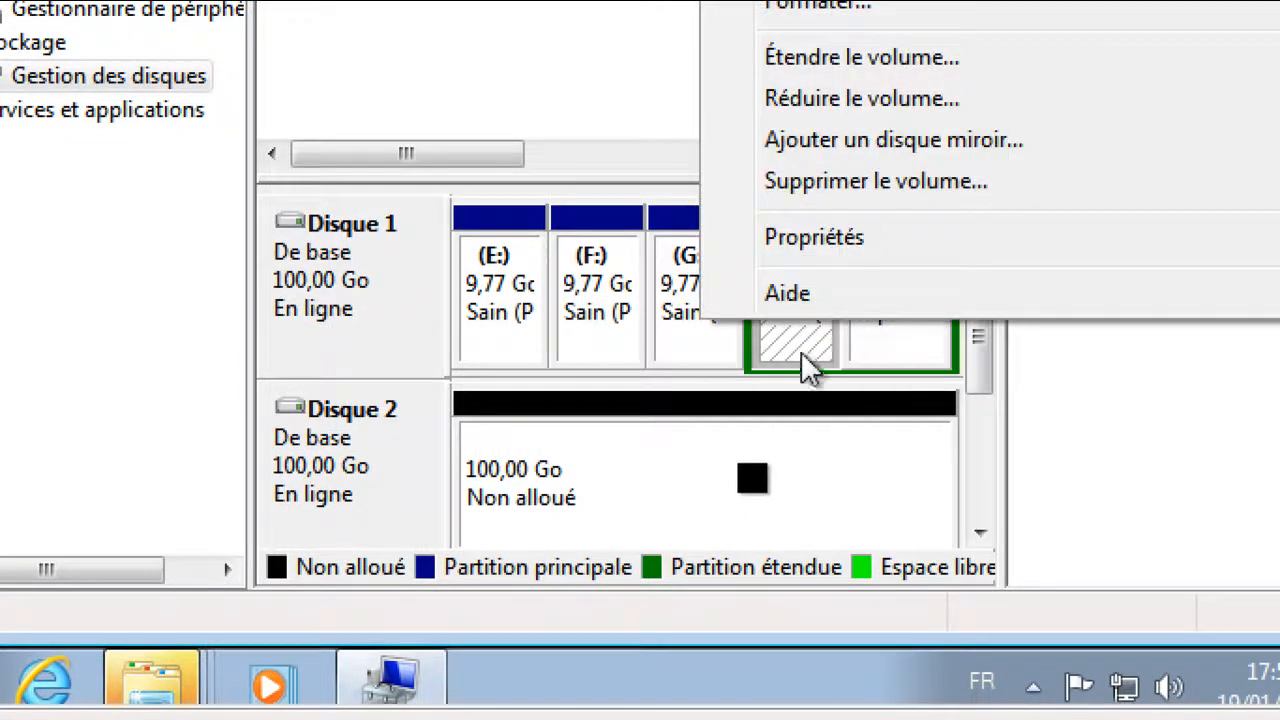
click(851, 200)
click(800, 298)
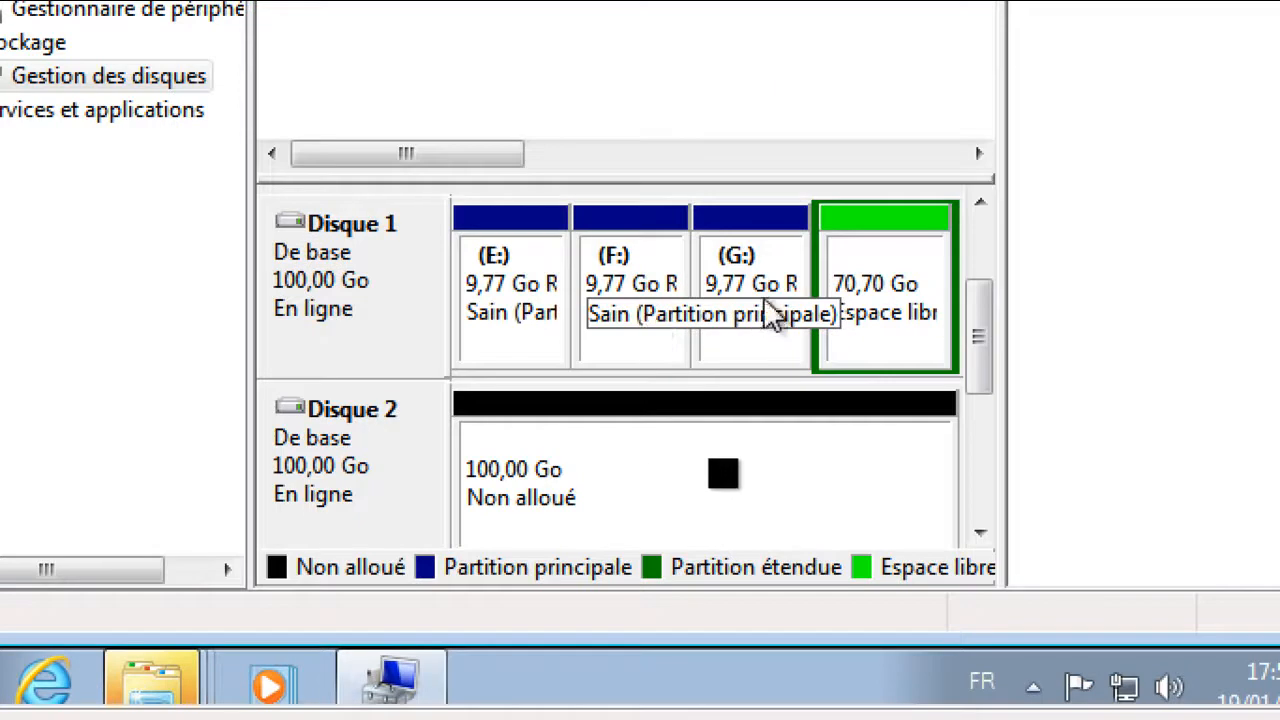
Delete the G: volume and the emptied extended partition on Disque 1
right_click(715, 302)
click(836, 137)
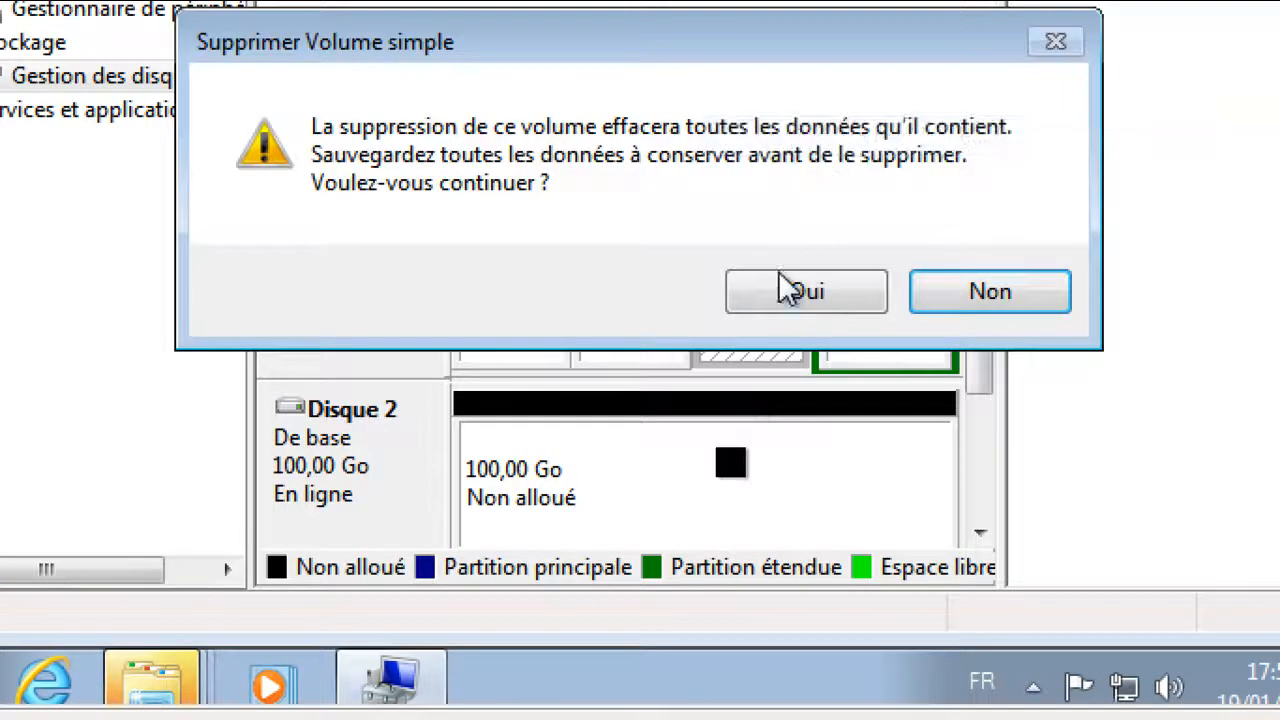
click(790, 288)
right_click(882, 296)
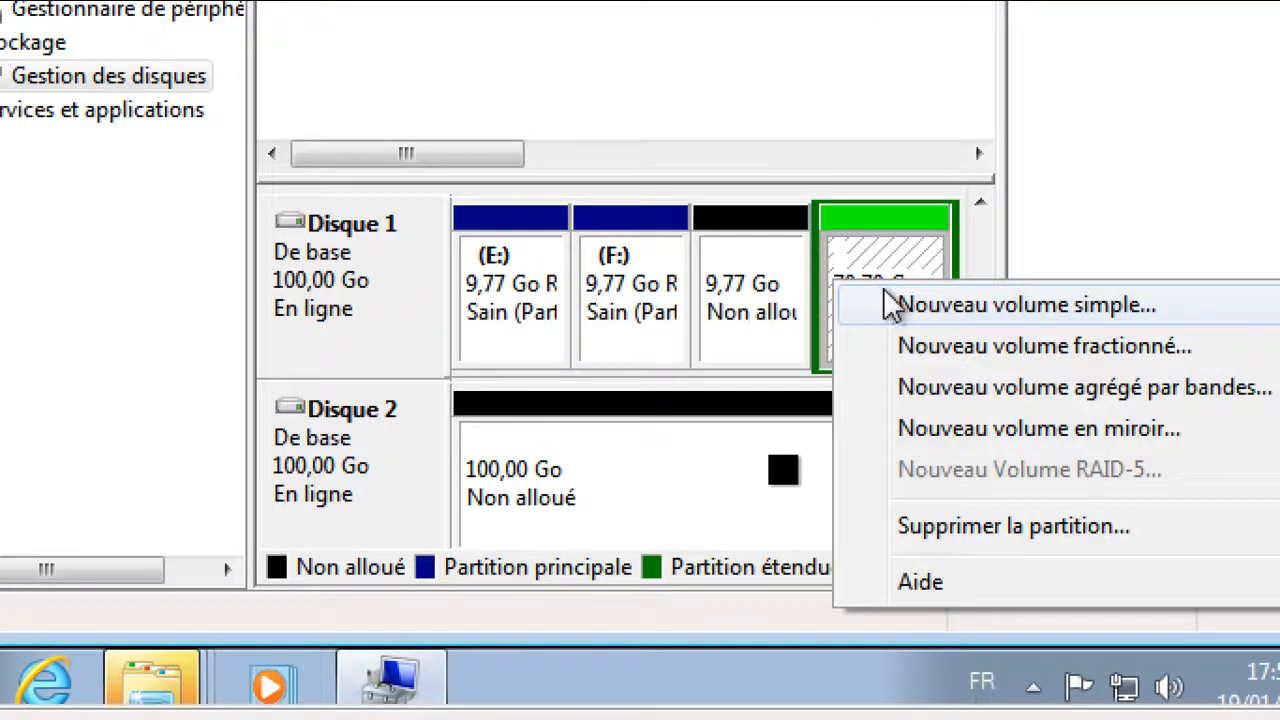
click(975, 522)
click(793, 280)
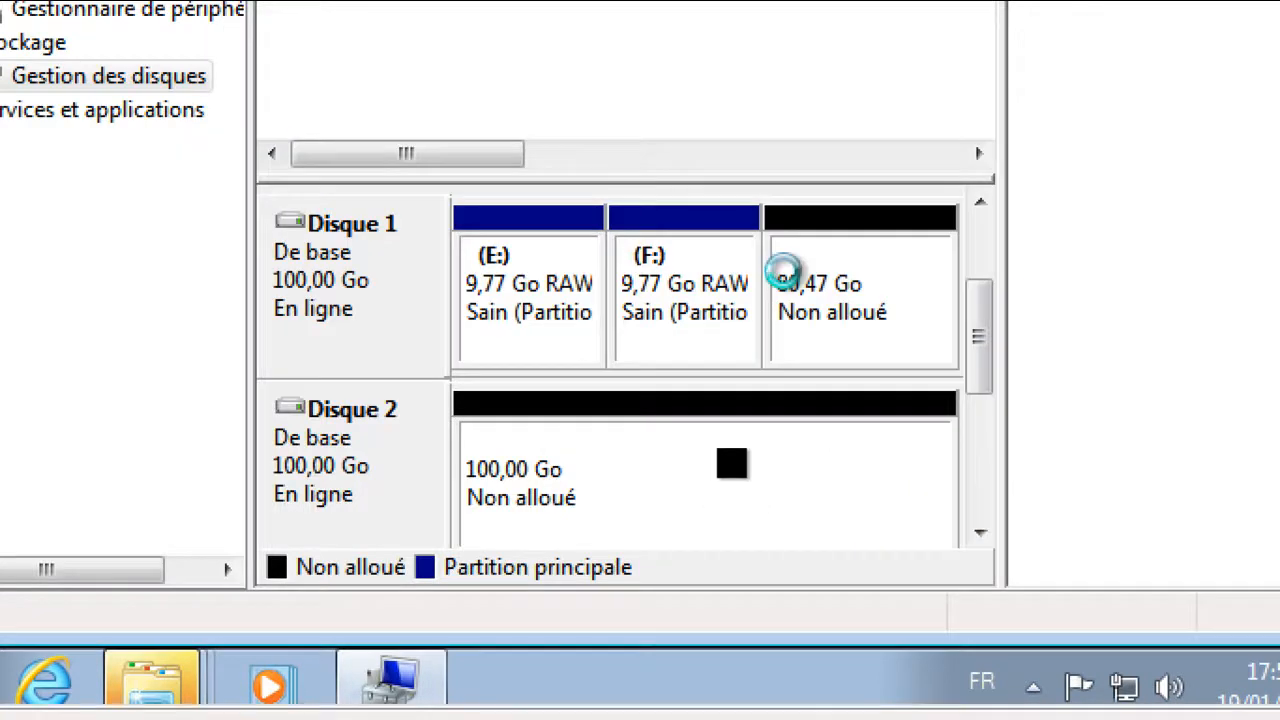
Start a new striped volume in Disque 1's unallocated space and add Disque 2 to it, keeping the proposed size
right_click(838, 286)
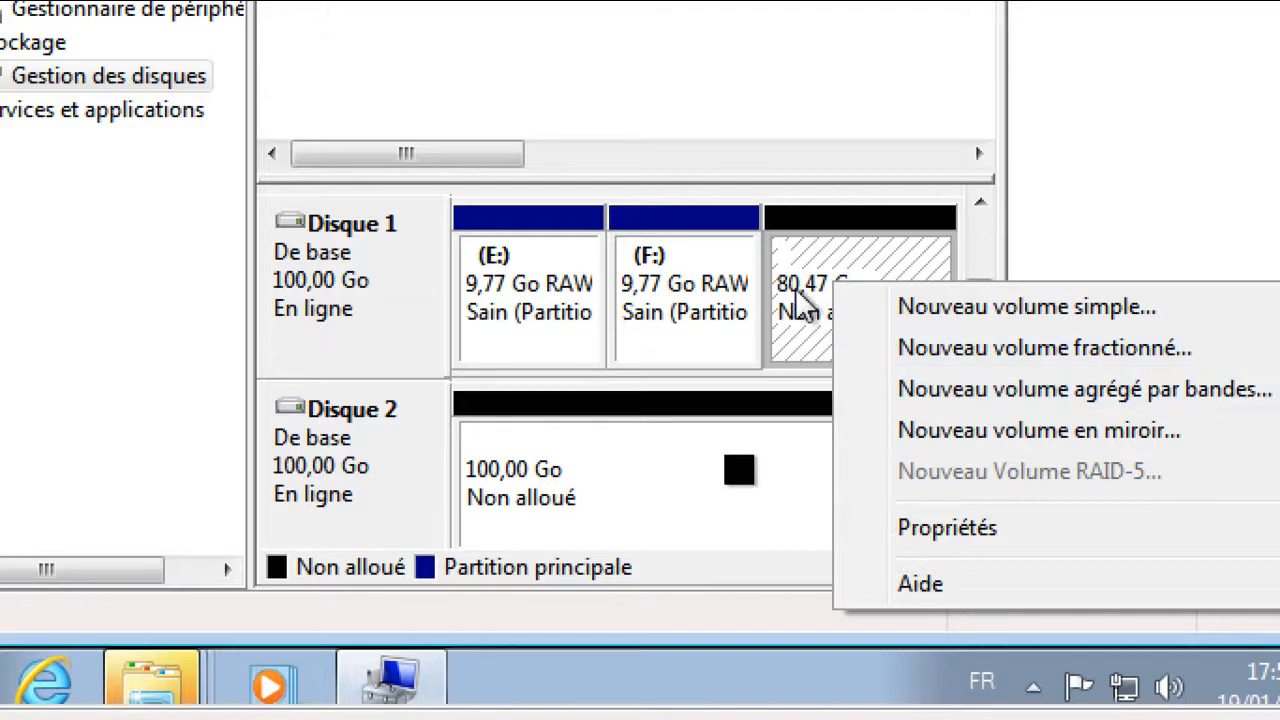
click(945, 398)
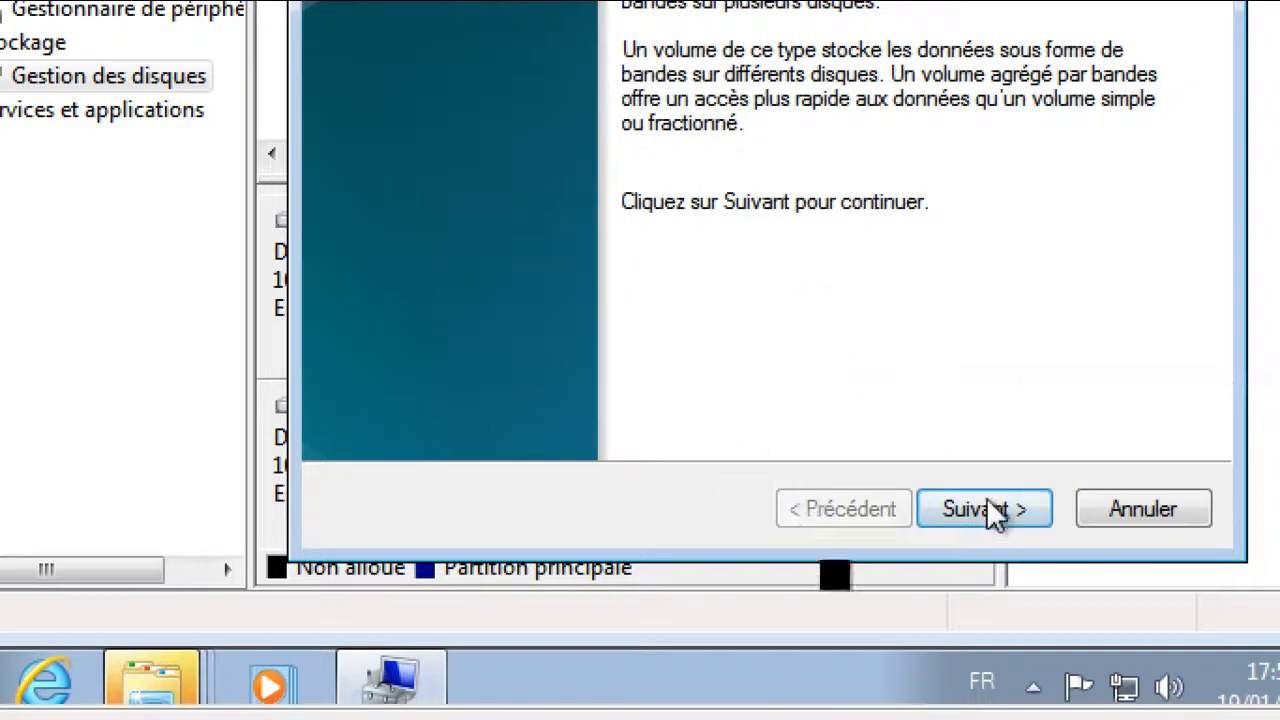
click(985, 510)
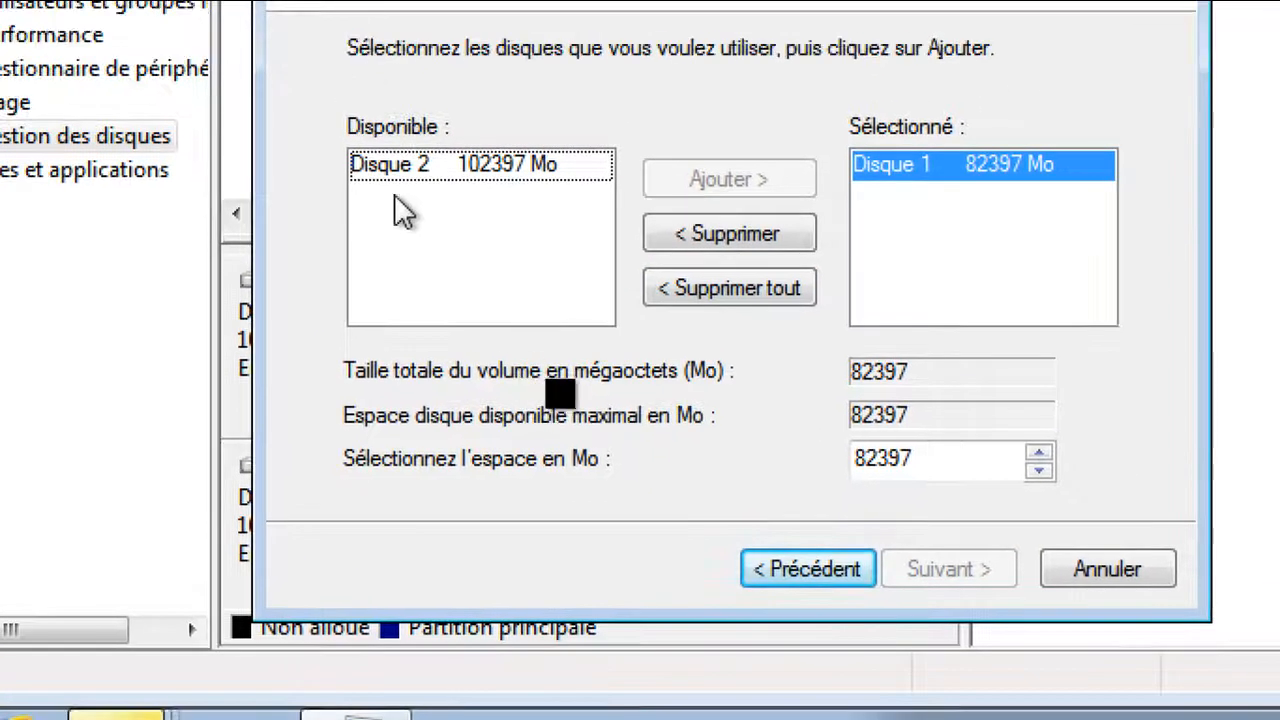
click(425, 168)
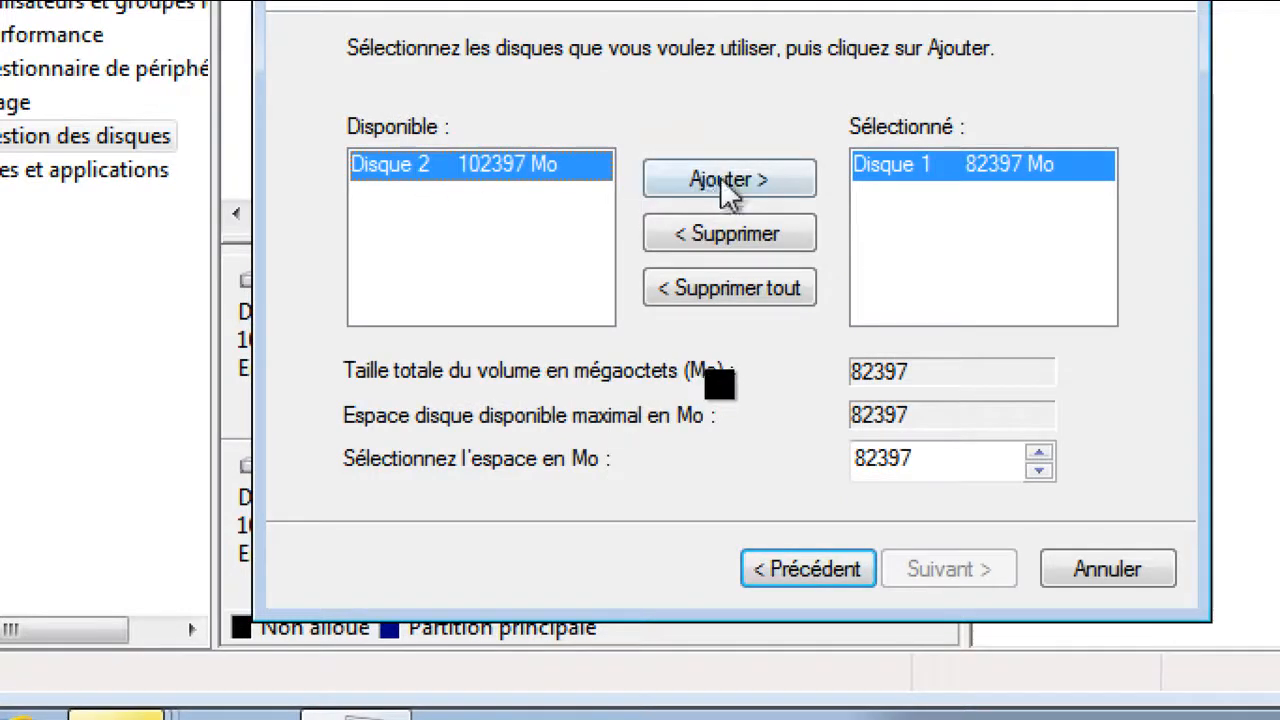
click(714, 190)
click(950, 568)
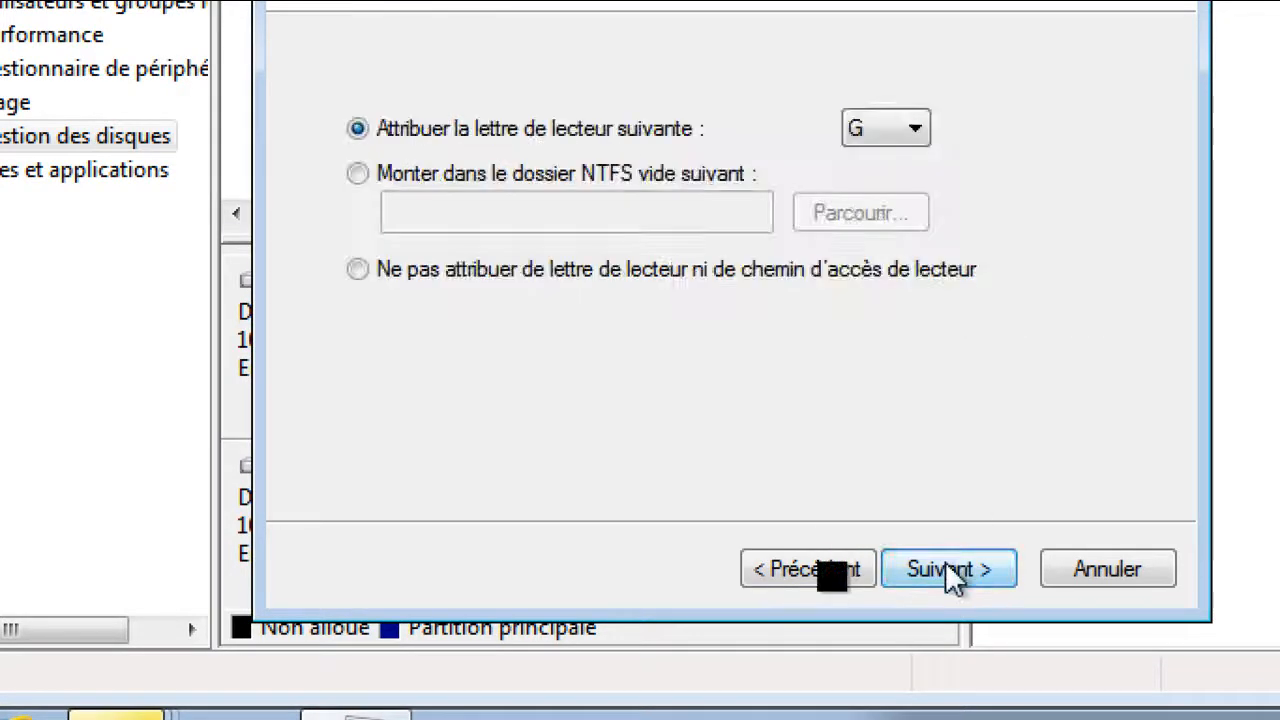
Create the striped volume with drive letter G and no formatting, accepting the conversion to dynamic disks
click(945, 566)
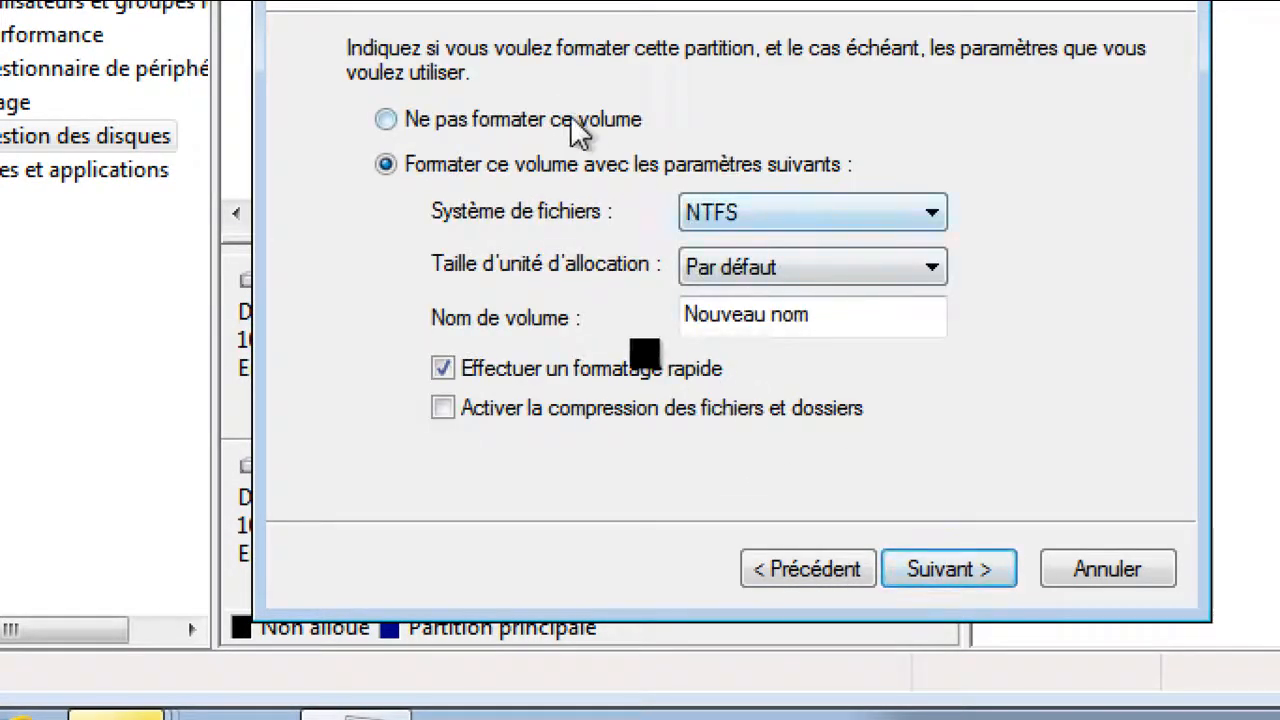
click(578, 121)
click(949, 566)
click(952, 570)
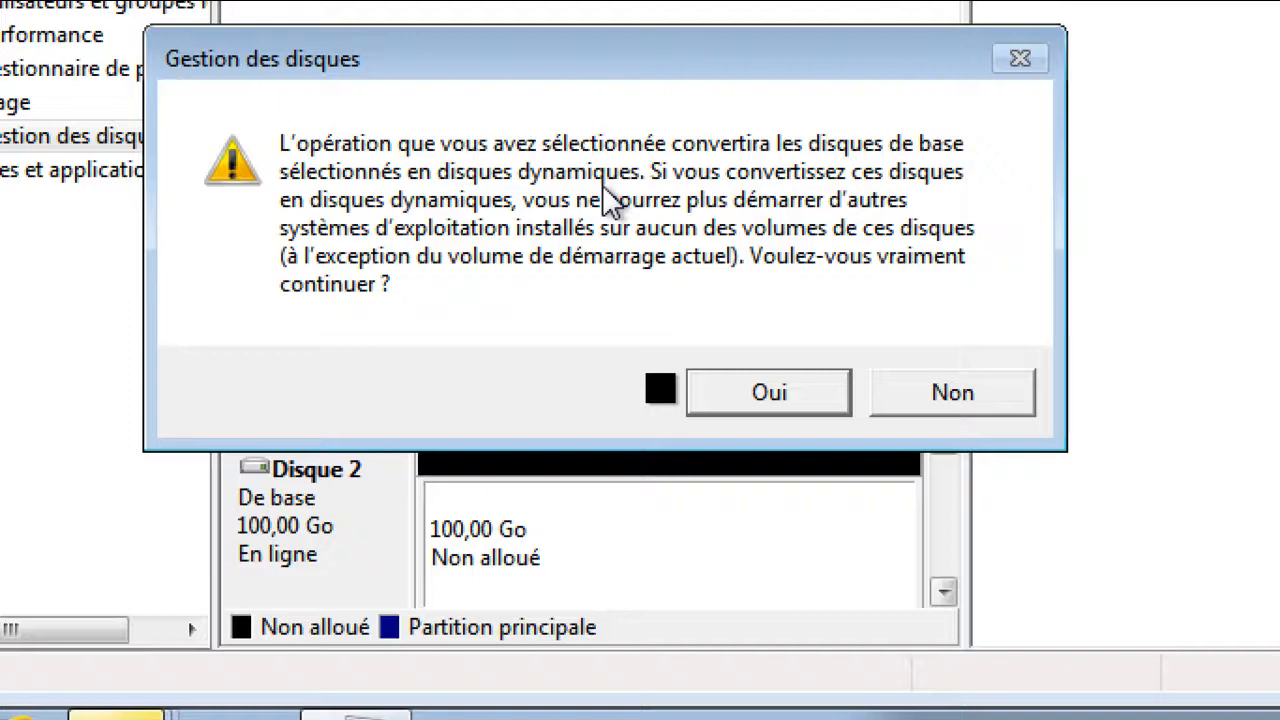
click(814, 408)
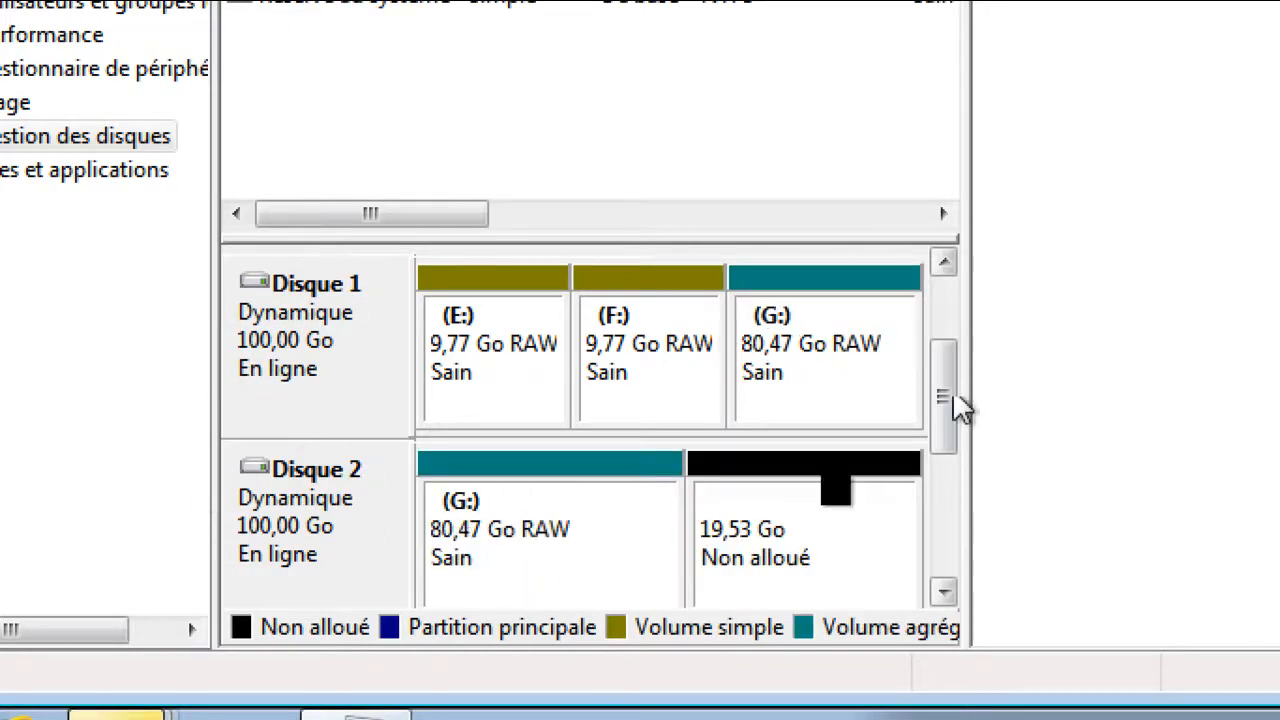
Examine how the striped volume G: is distributed across Disque 1 and Disque 2
click(871, 314)
click(614, 557)
click(815, 378)
click(614, 494)
click(786, 380)
click(609, 506)
click(755, 410)
click(634, 535)
click(752, 403)
click(580, 556)
click(771, 365)
click(535, 551)
click(811, 391)
click(590, 548)
click(778, 380)
click(578, 518)
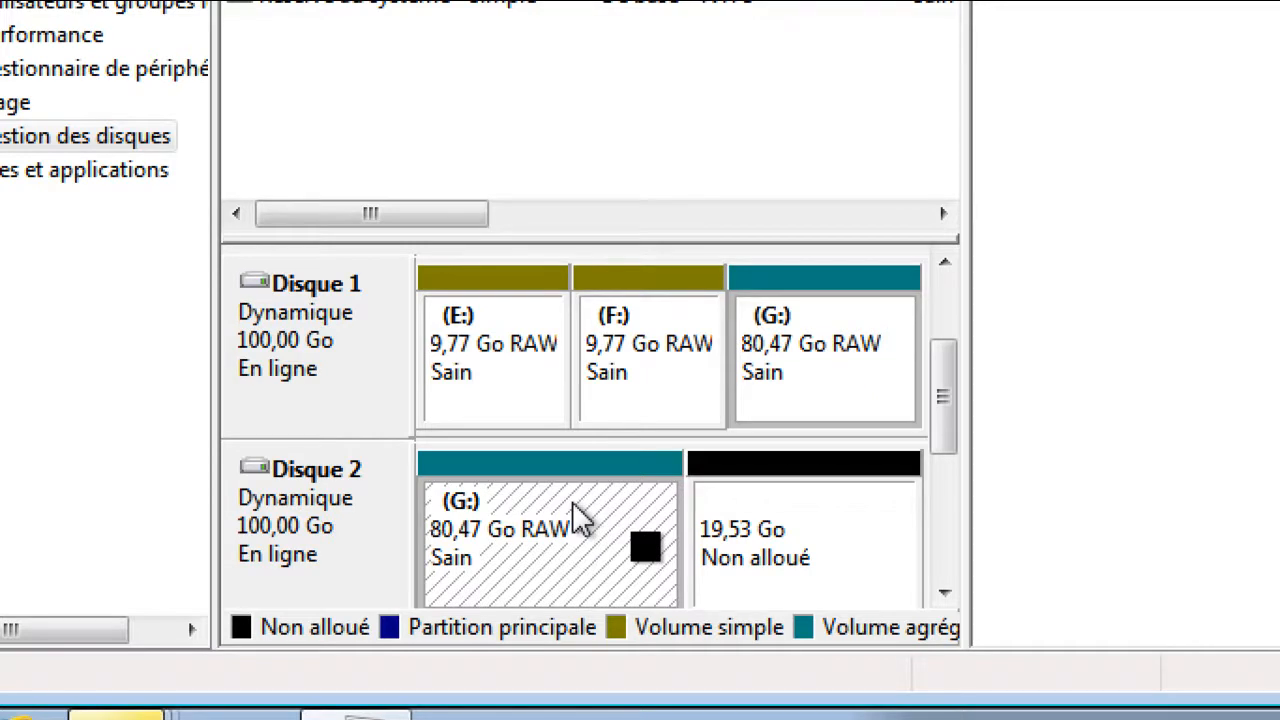
Delete the striped volume G: from both disks
right_click(583, 518)
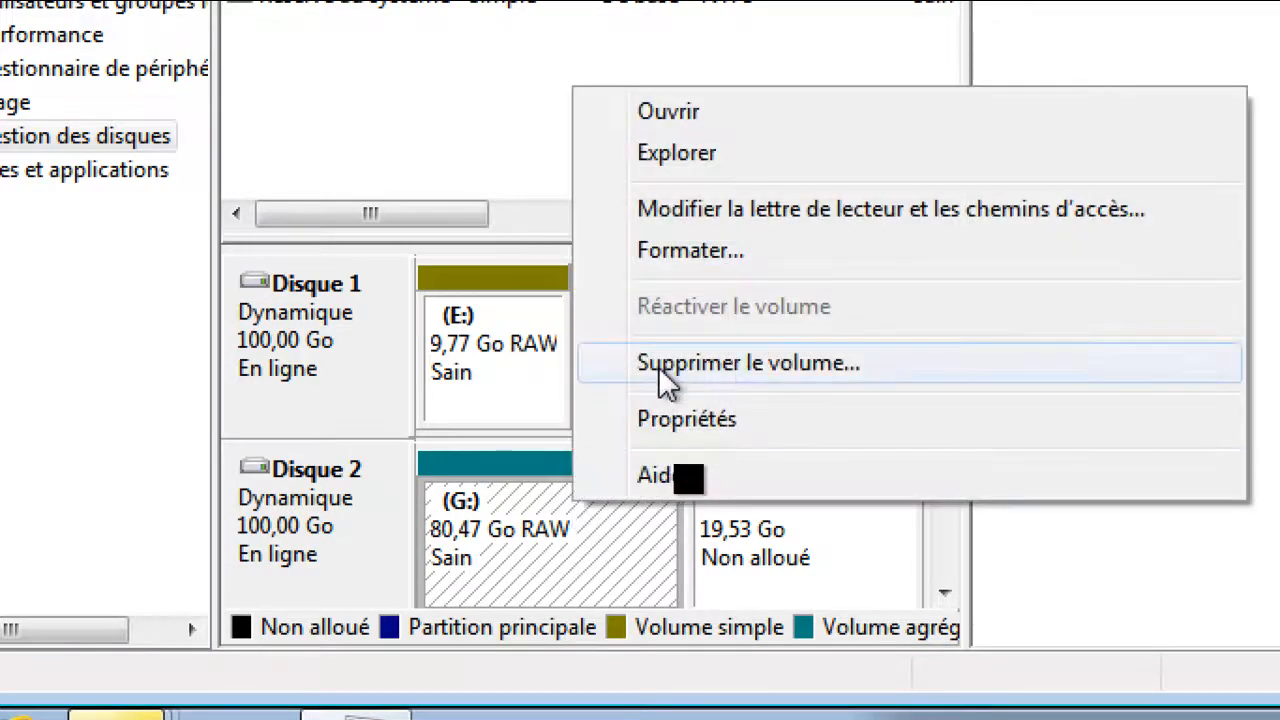
click(590, 366)
click(770, 360)
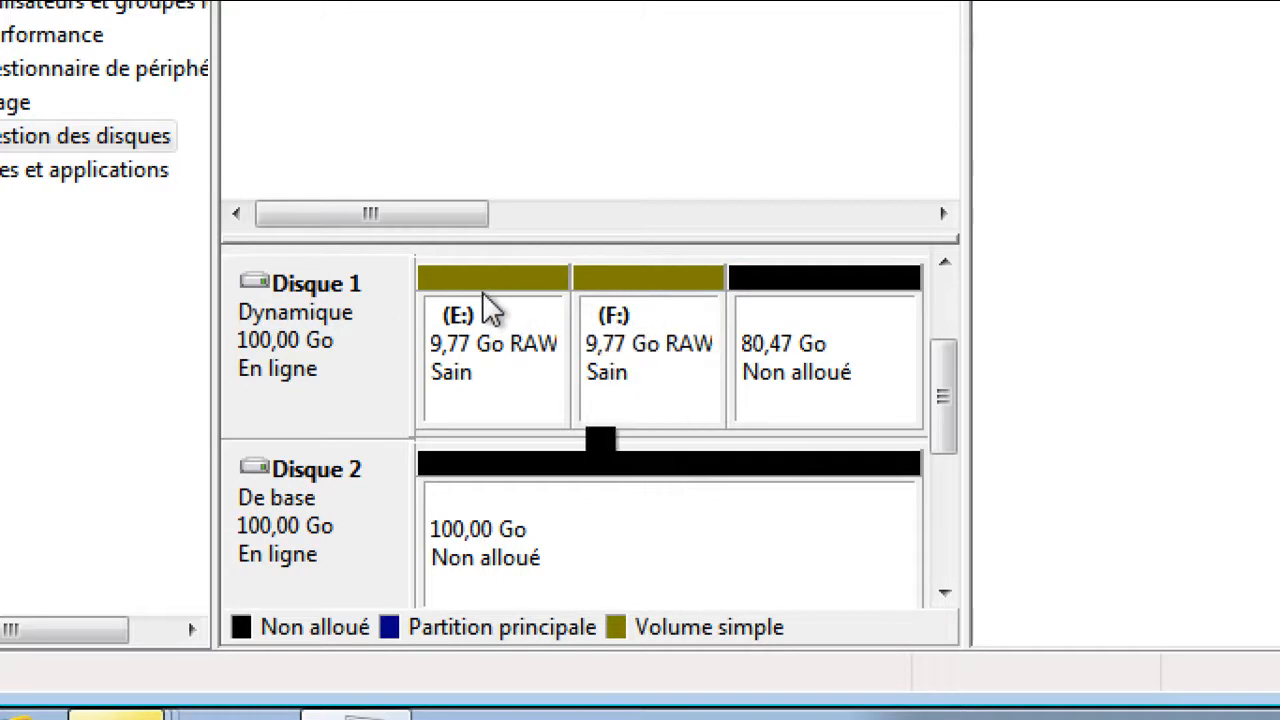
Delete the simple volumes F: and E: on Disque 1
right_click(612, 378)
click(734, 238)
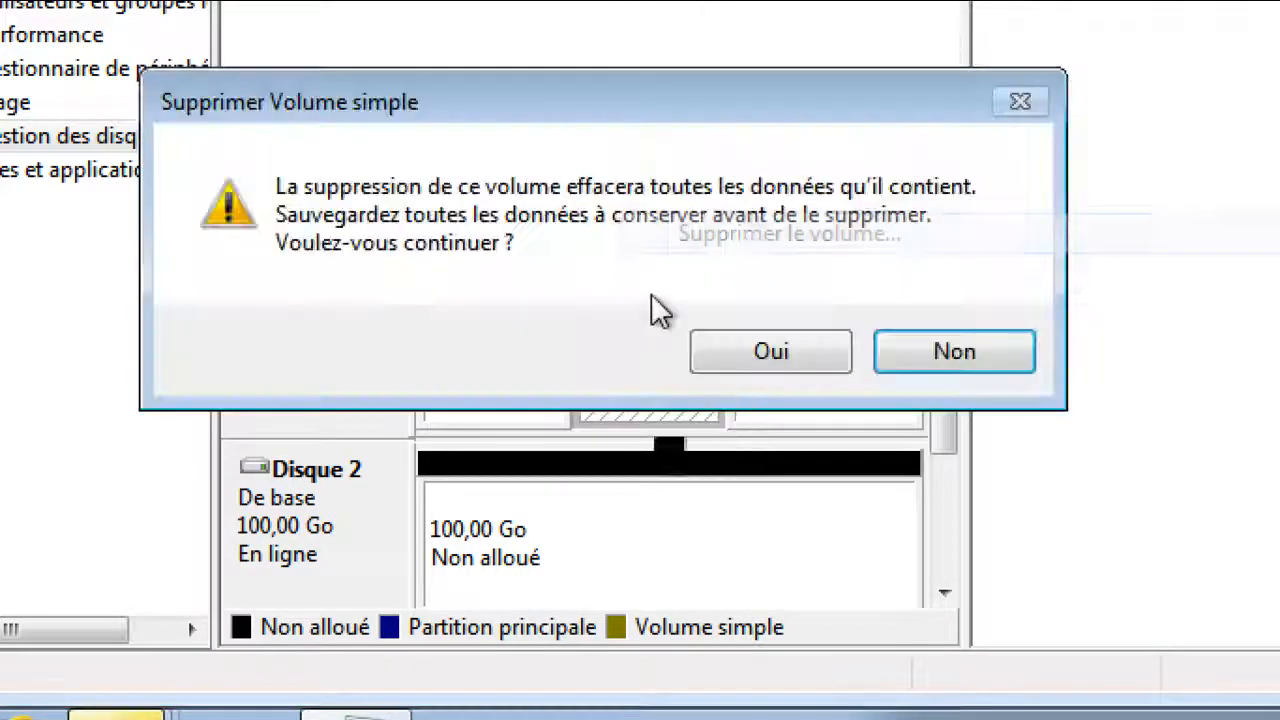
click(734, 349)
click(500, 371)
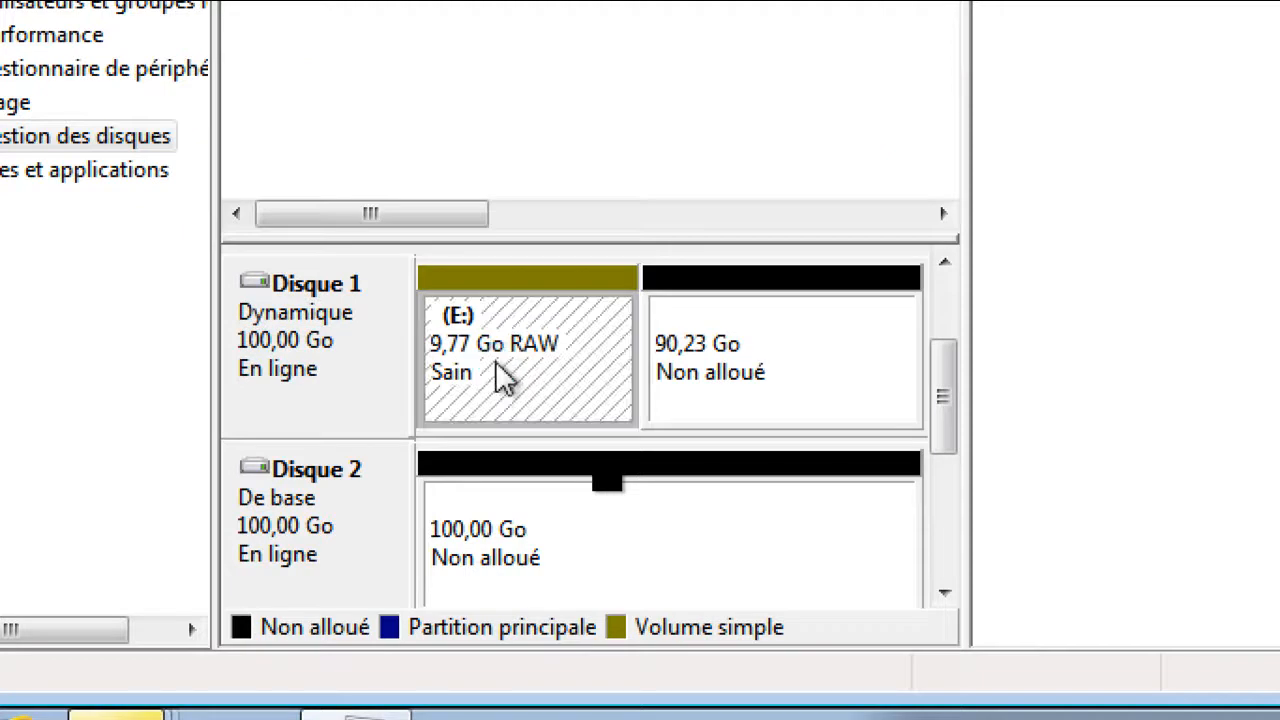
right_click(506, 373)
click(664, 224)
click(745, 349)
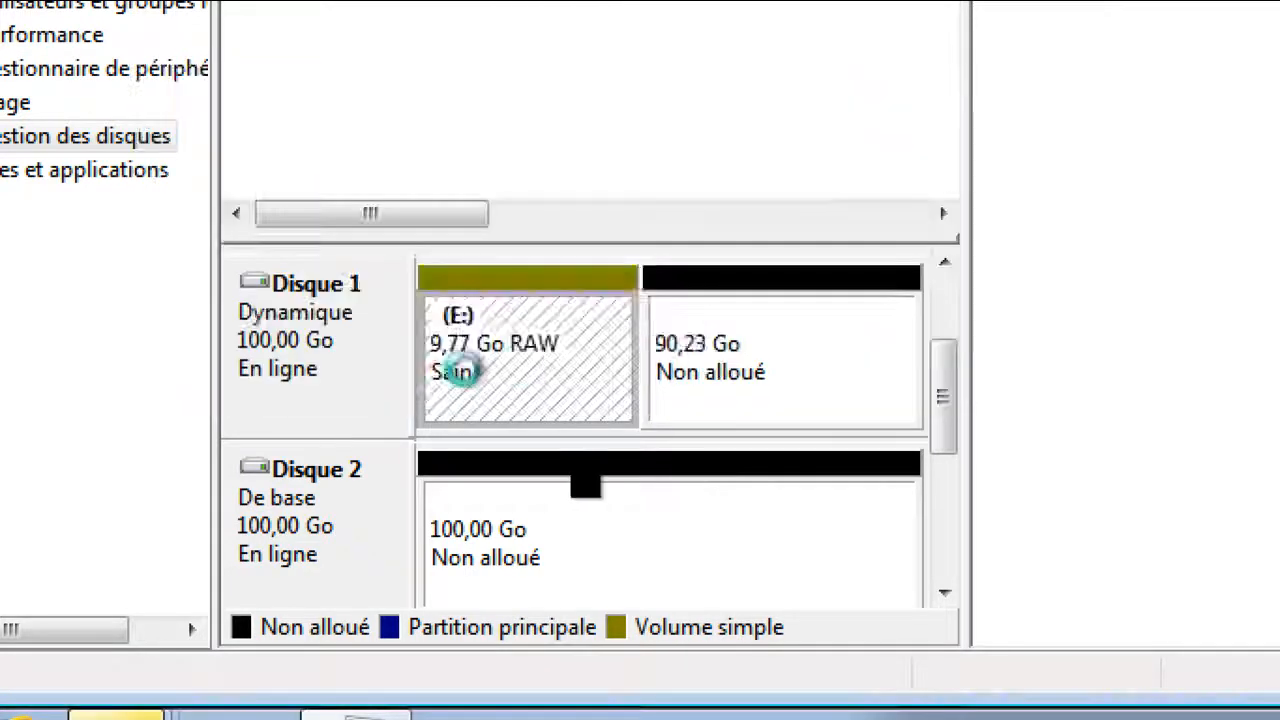
Check the disk type and status of Disque 1 and Disque 2
right_click(303, 372)
click(485, 507)
click(357, 400)
click(313, 476)
click(347, 390)
click(350, 490)
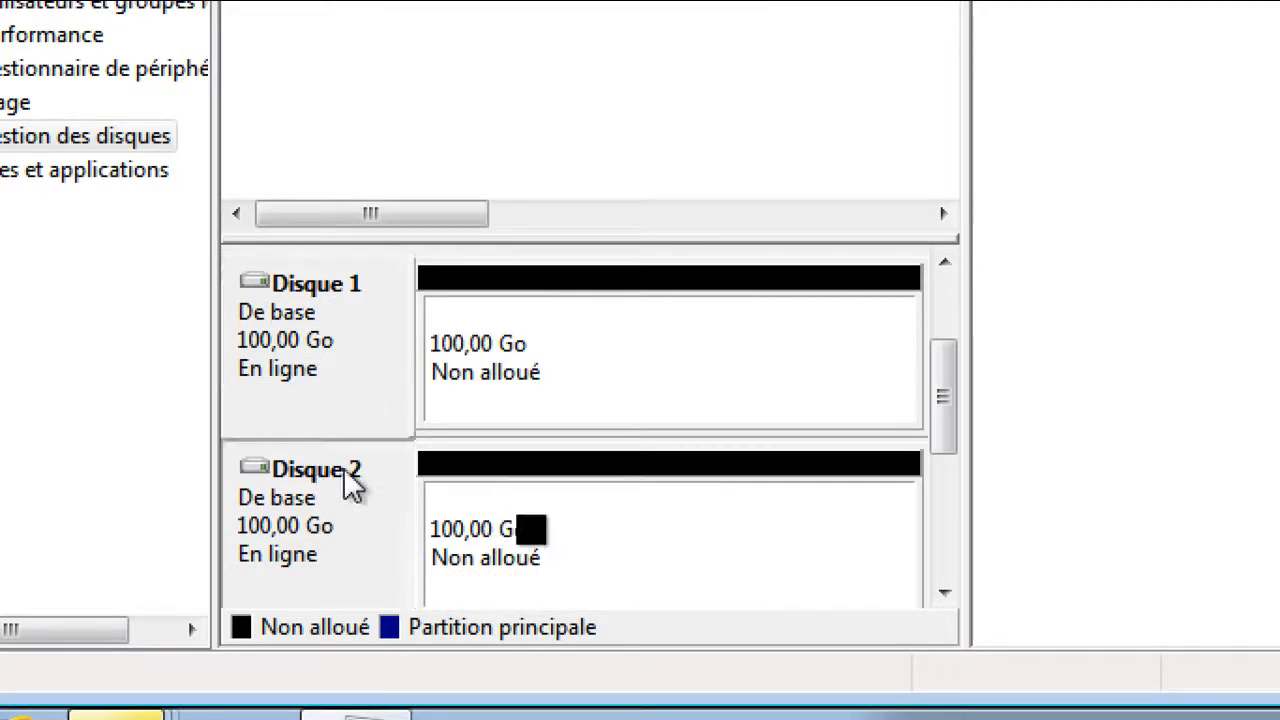
click(340, 432)
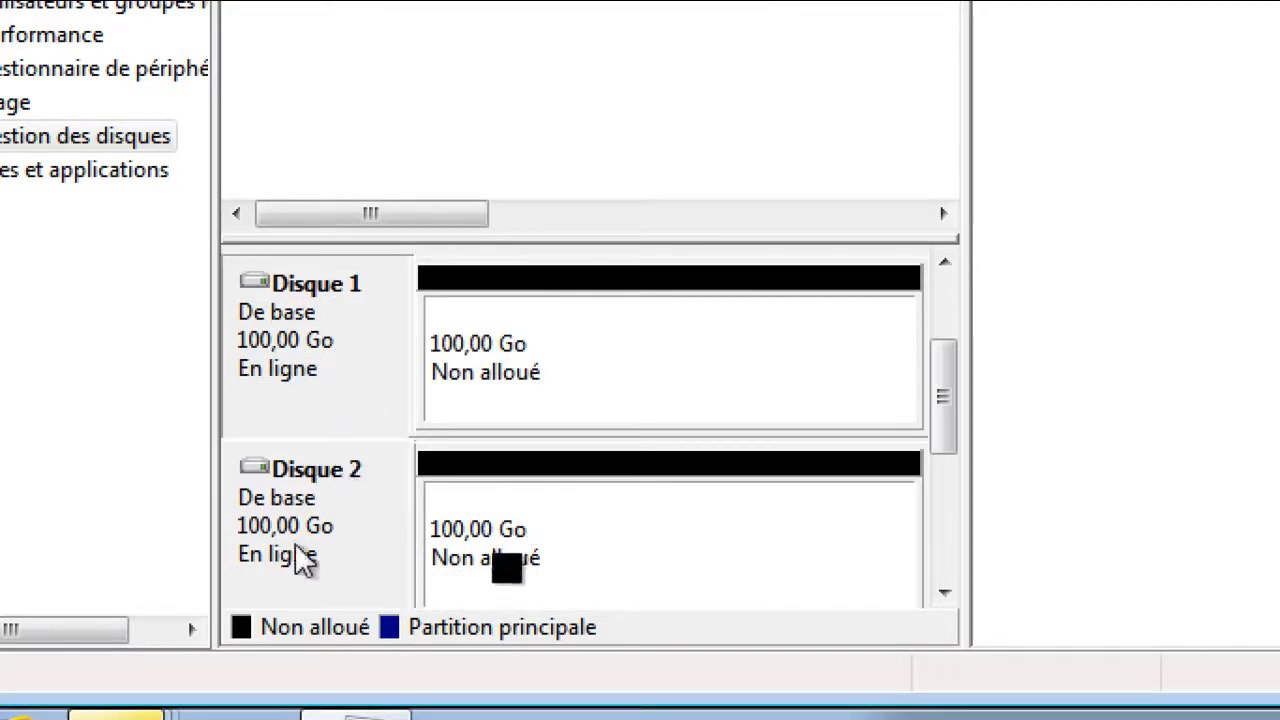
Try to create an unformatted striped volume using 102397 Mo on each of Disque 1 and Disque 2
click(580, 340)
right_click(530, 348)
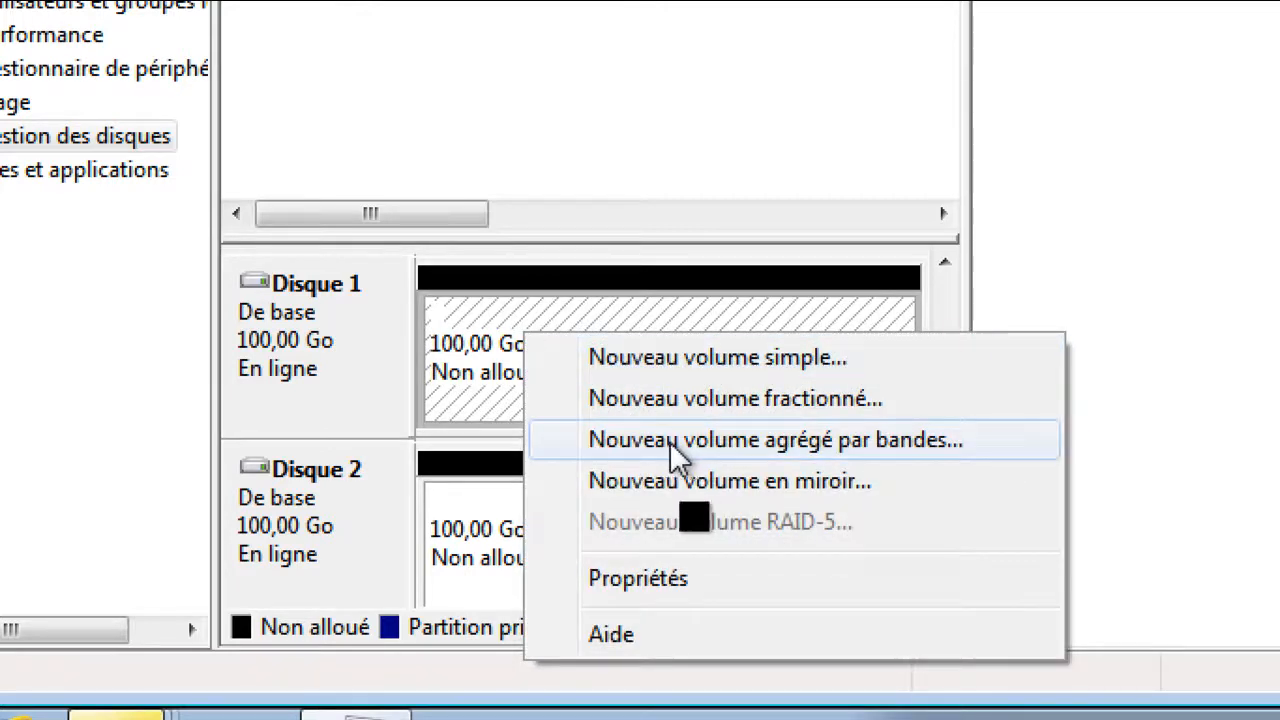
click(671, 441)
click(990, 572)
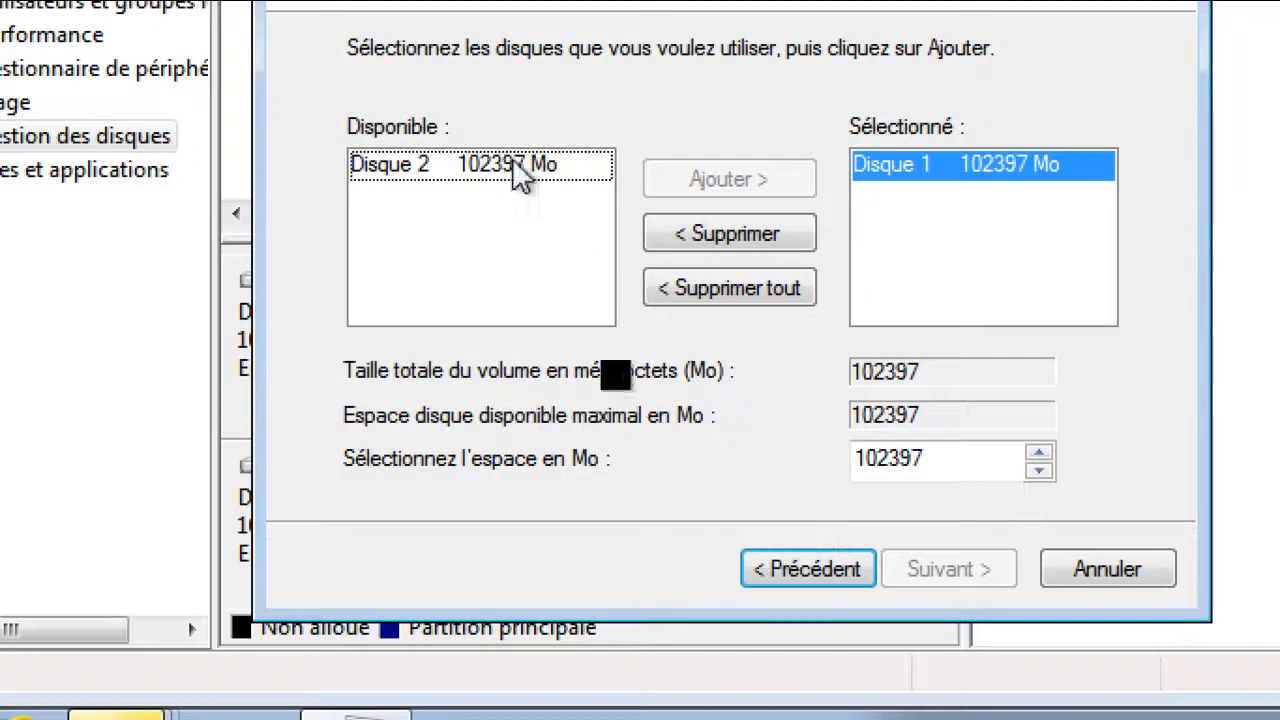
click(445, 168)
click(745, 181)
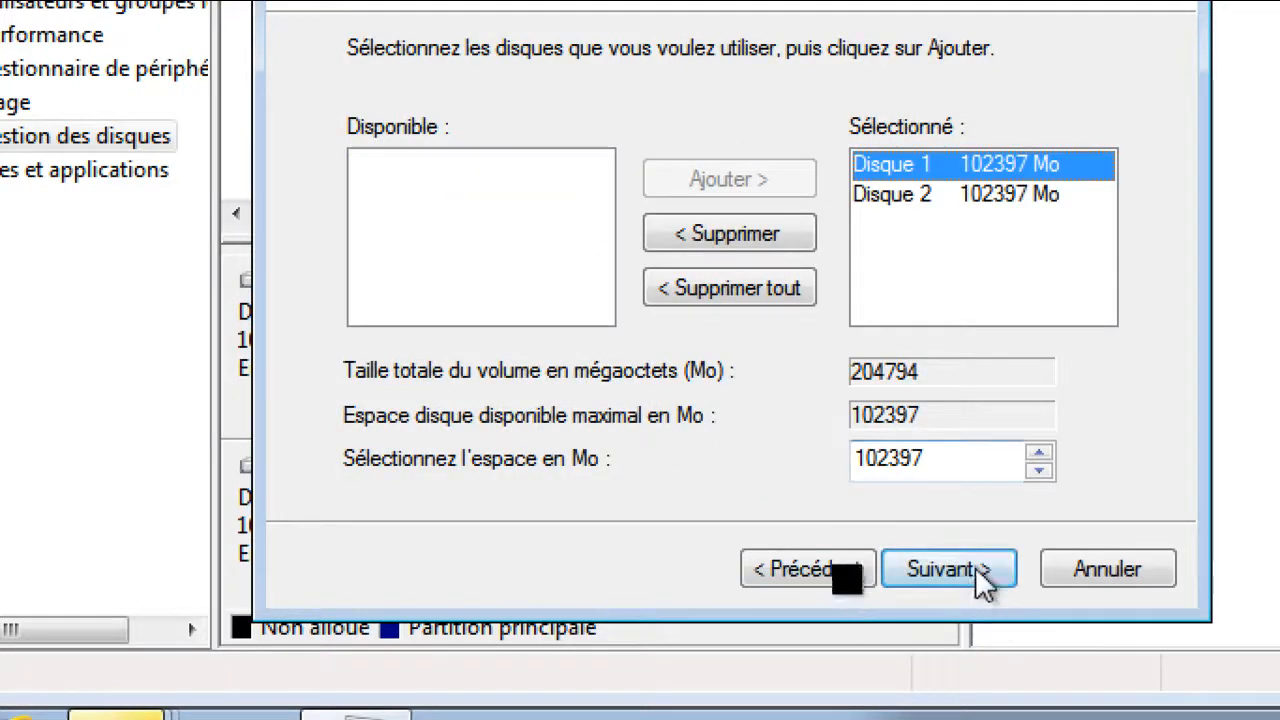
click(962, 566)
click(917, 578)
click(500, 119)
click(950, 569)
click(955, 571)
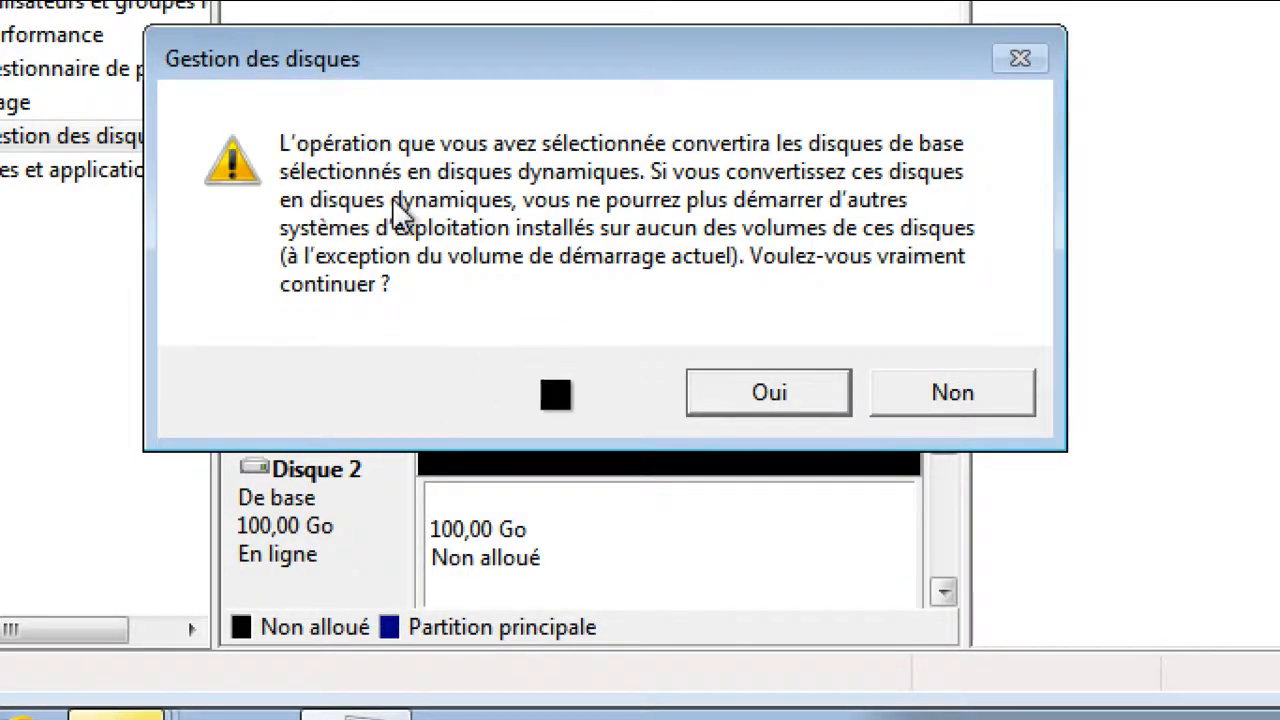
click(775, 395)
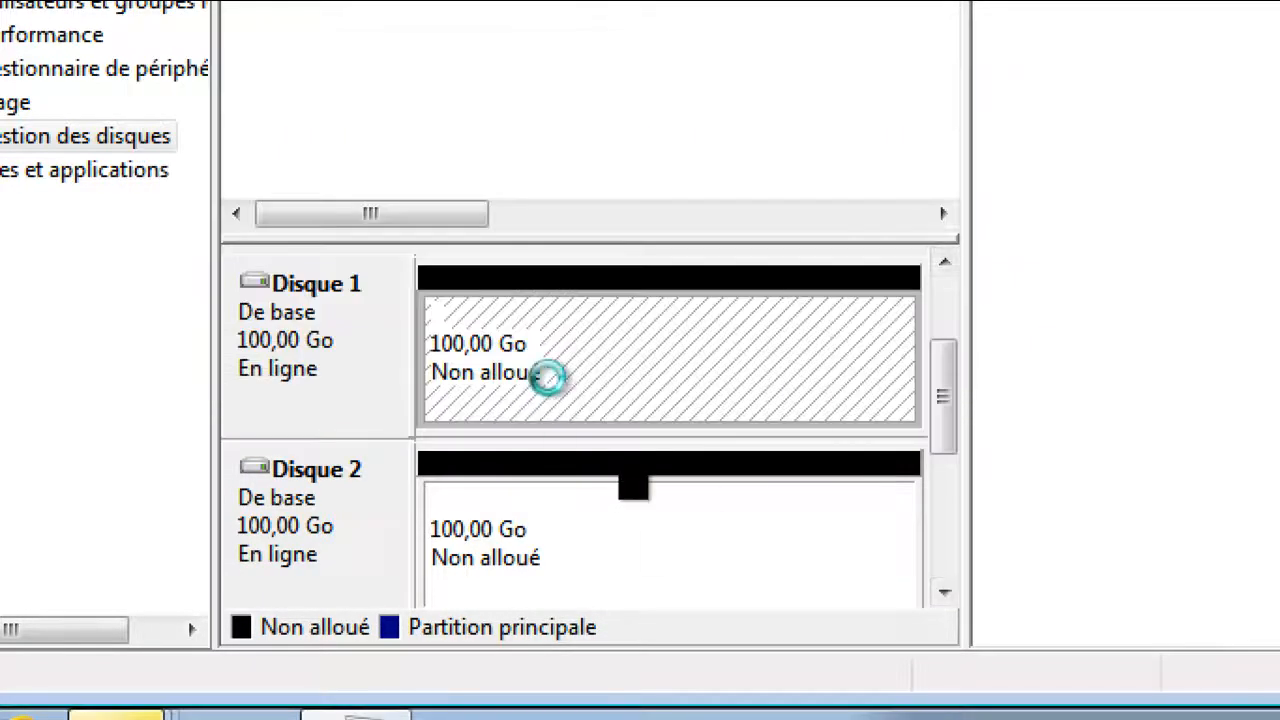
Create an unformatted simple volume of 10000 Mo on Disque 1, keeping the proposed drive letter
right_click(527, 378)
click(595, 390)
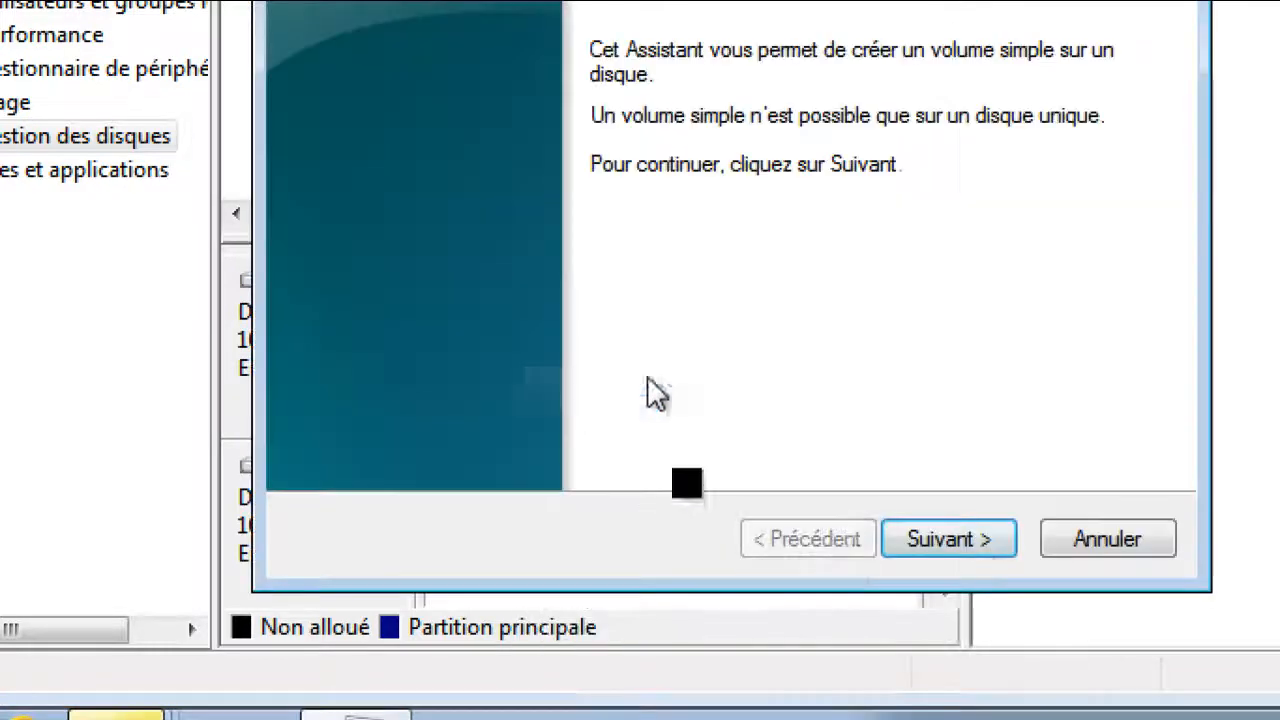
click(948, 539)
text(10000)
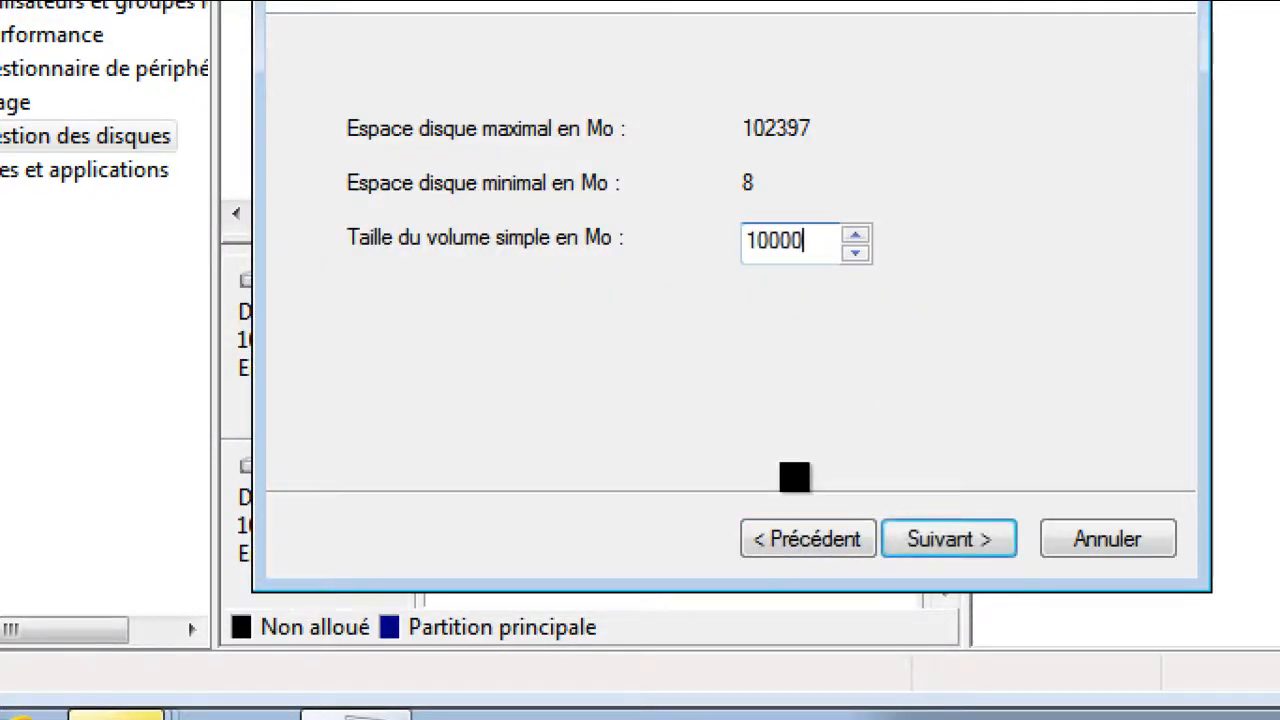
click(945, 539)
click(945, 540)
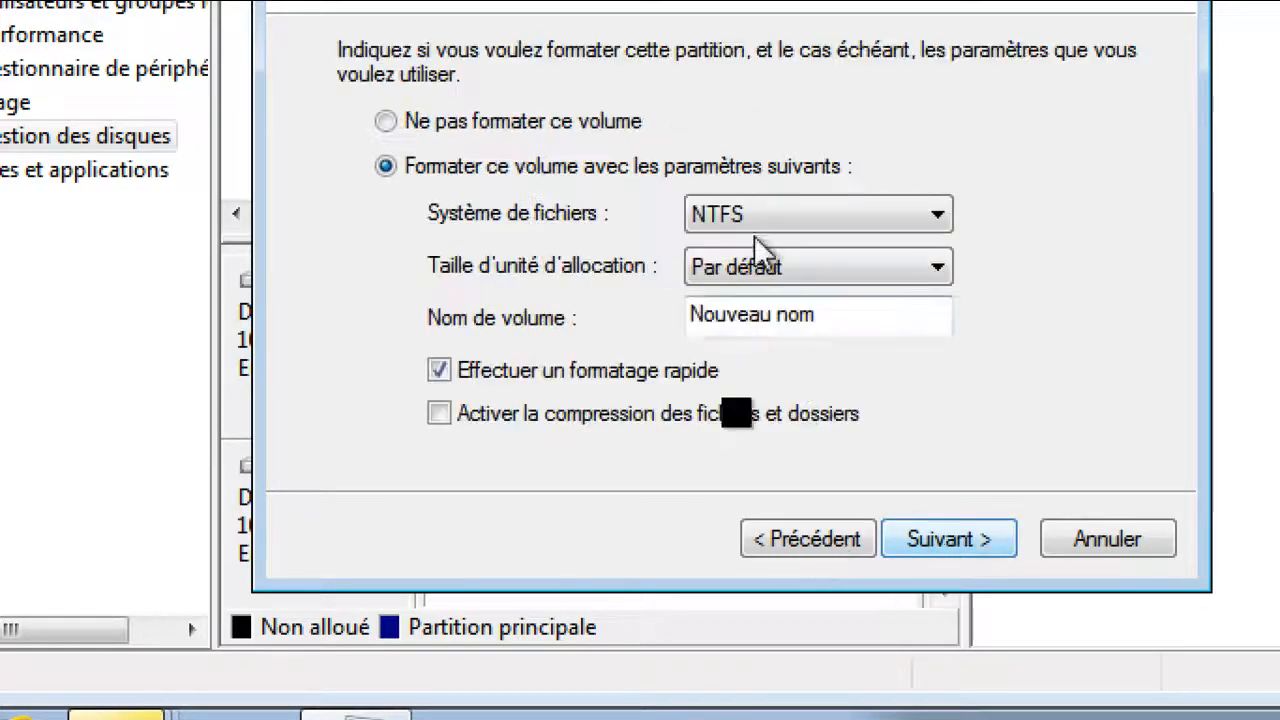
click(570, 122)
click(958, 530)
click(940, 537)
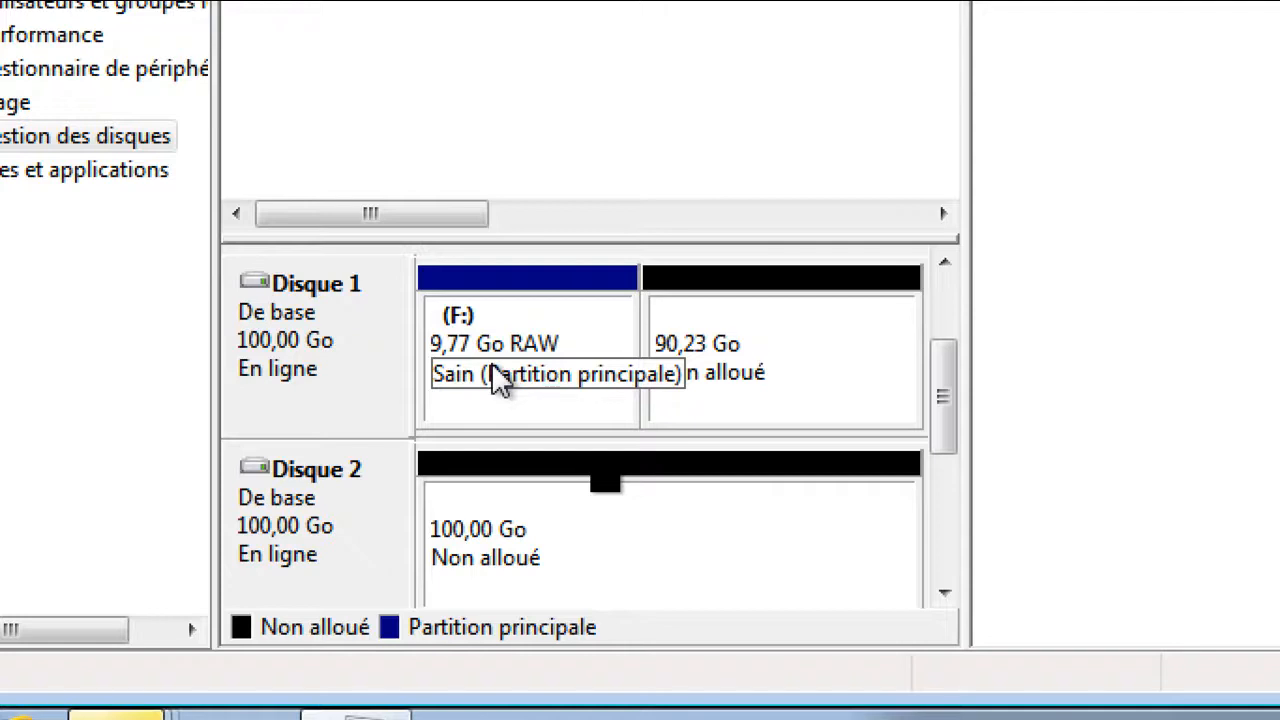
Extend volume F: by 10000 Mo using the unallocated space of Disque 1
right_click(537, 334)
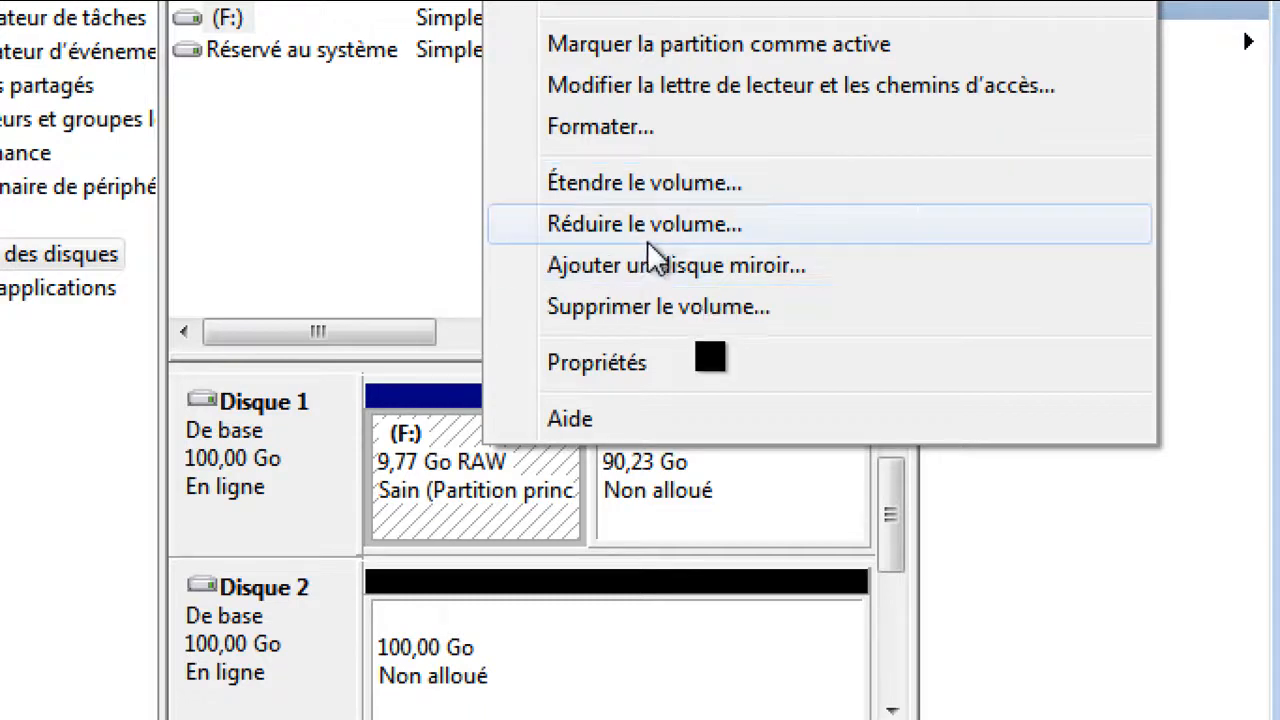
click(655, 190)
click(922, 690)
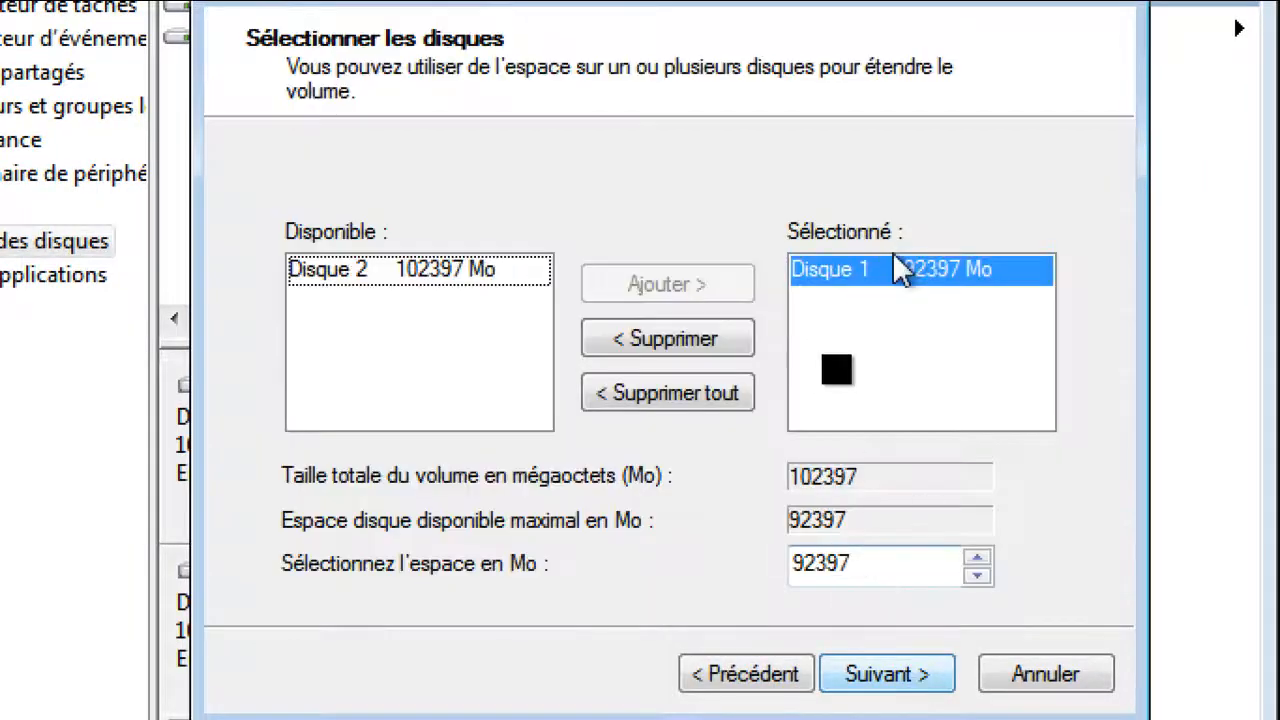
click(884, 567)
double_click(884, 567)
text(10000)
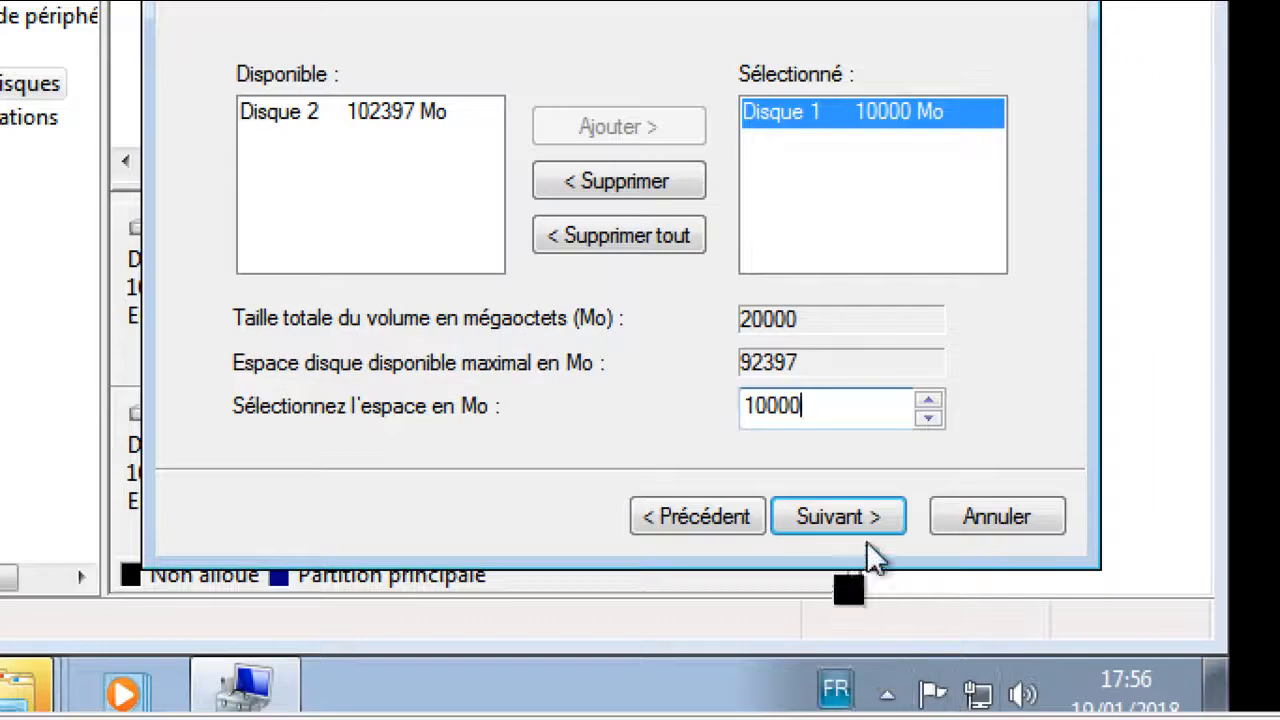
click(832, 524)
click(830, 524)
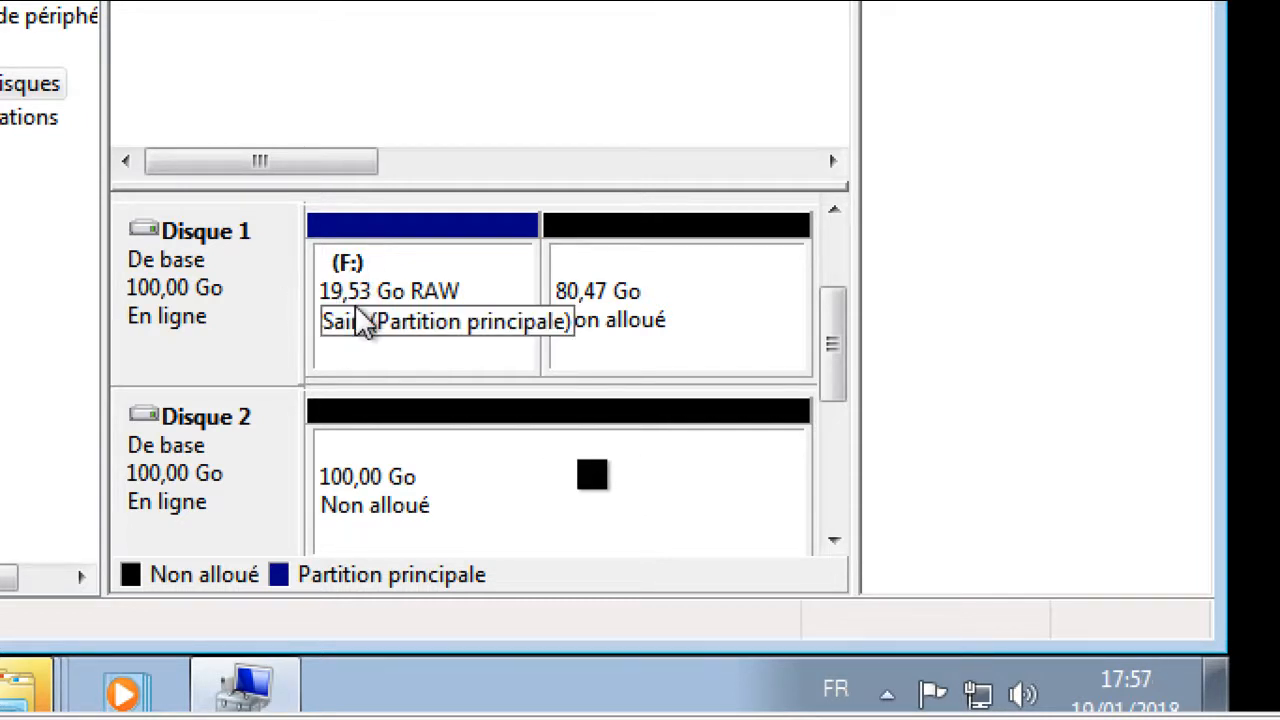
Extend volume F: a second time with another 10000 Mo from Disque 1
right_click(428, 286)
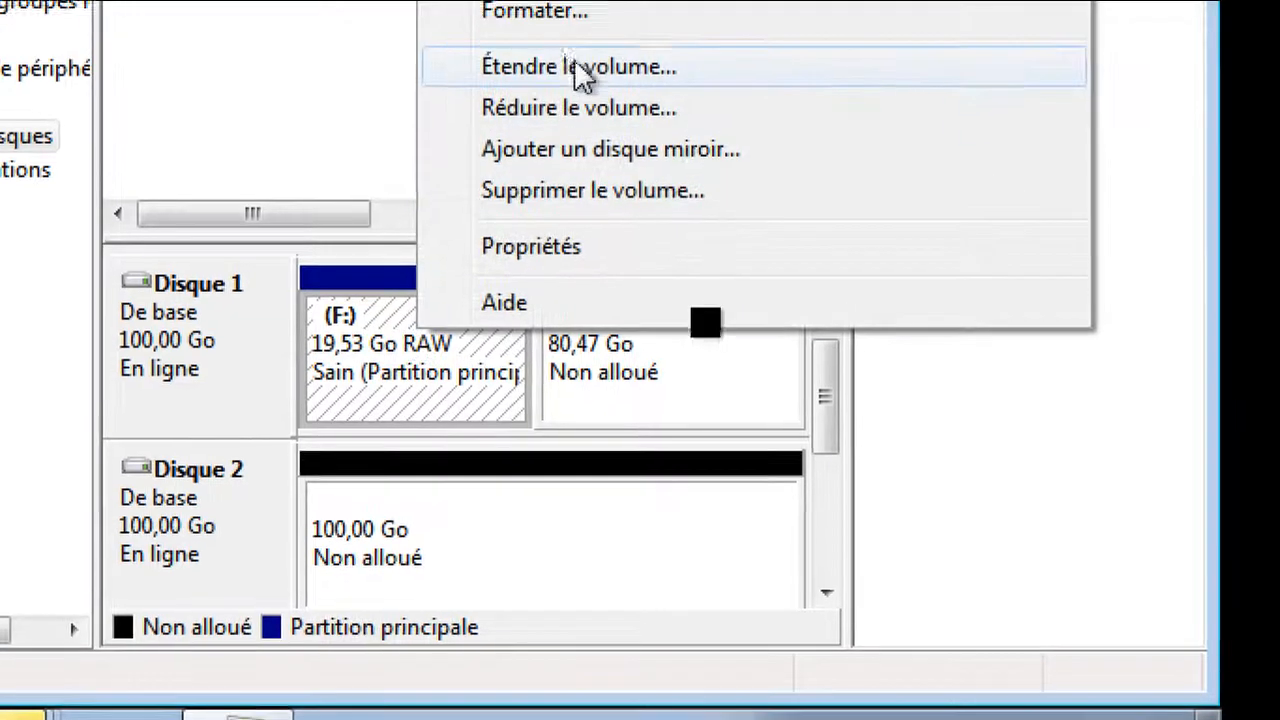
click(580, 70)
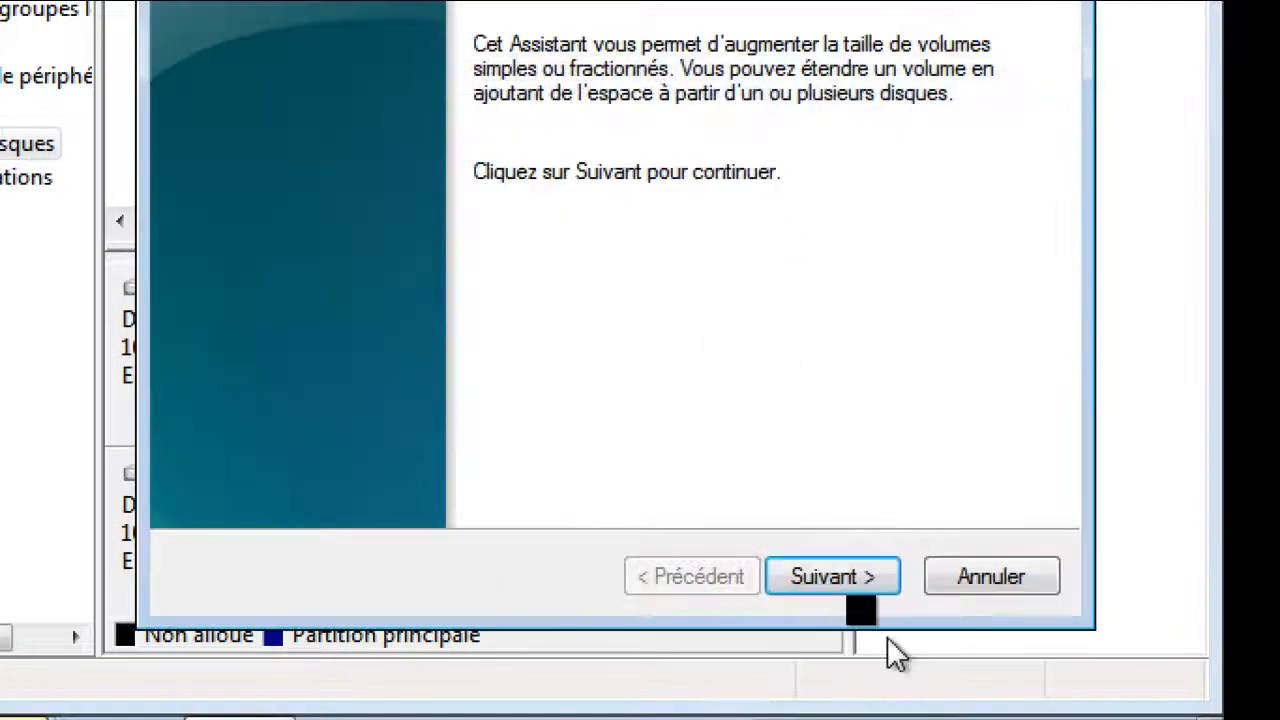
click(829, 574)
drag(806, 466, 680, 443)
text(10)
click(814, 580)
click(814, 580)
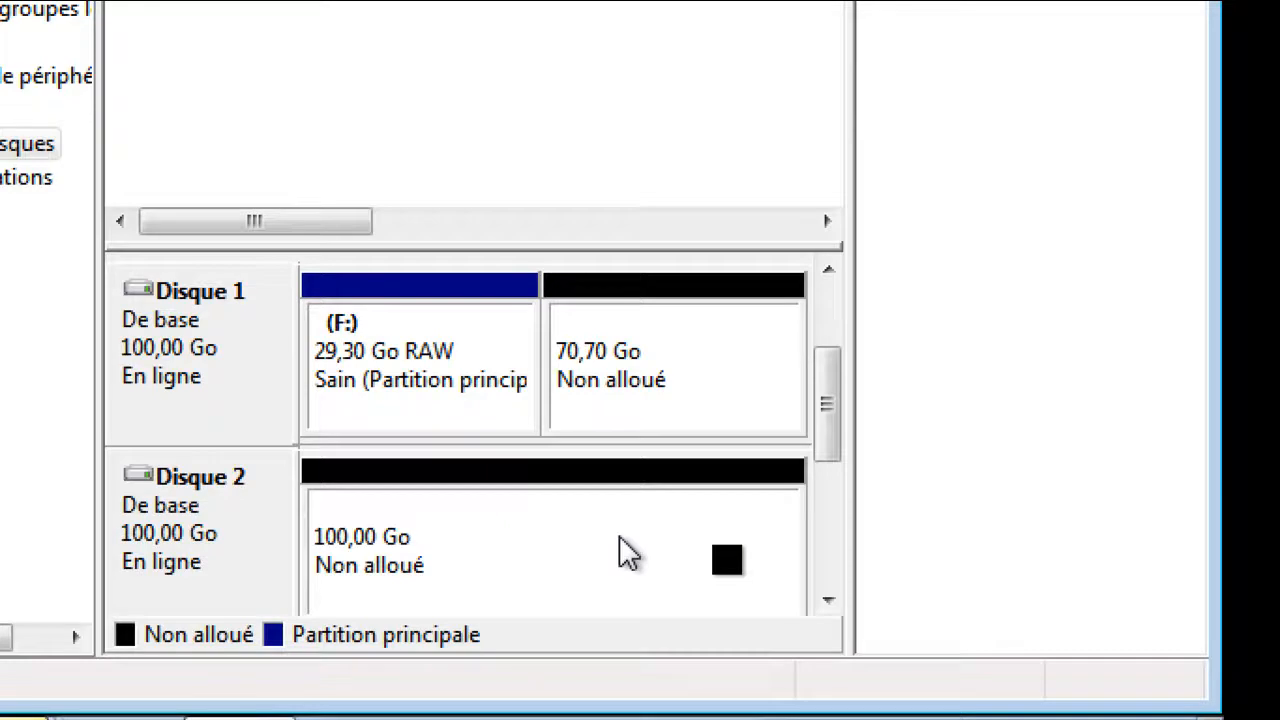
Shrink volume F: on Disque 1 by 10000 Mo
right_click(455, 355)
click(591, 125)
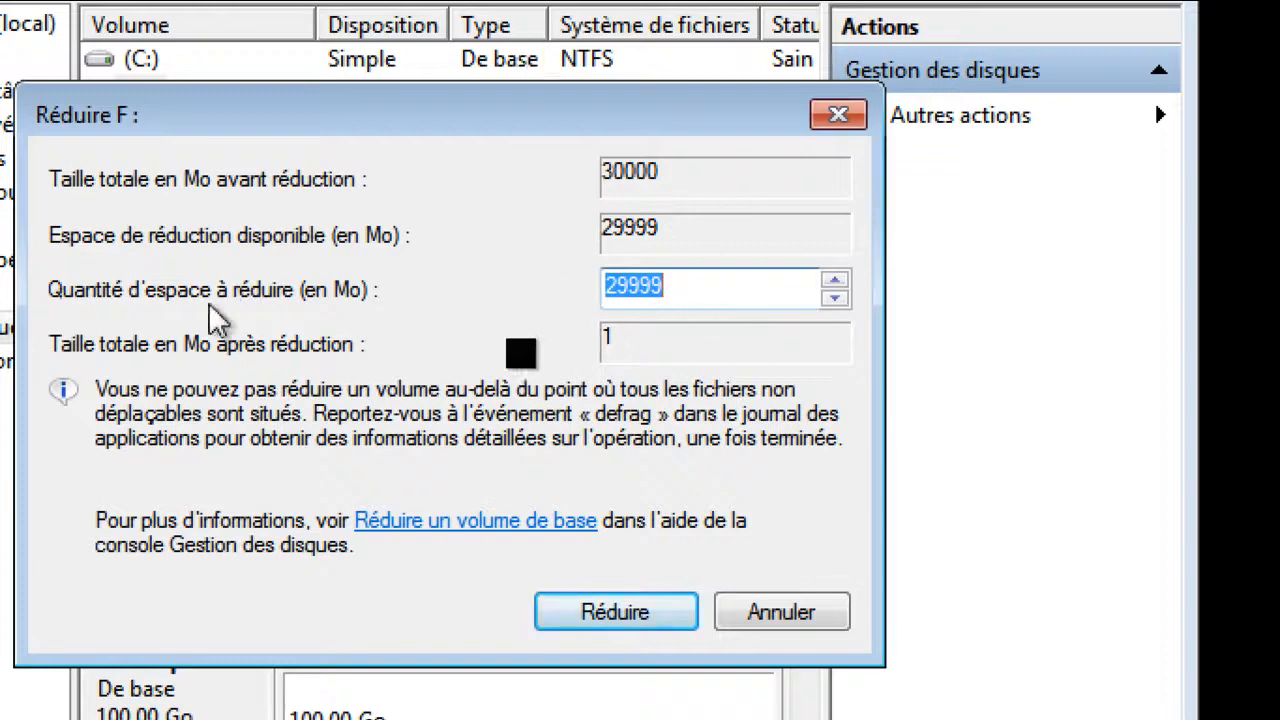
drag(688, 289, 588, 305)
text(10000)
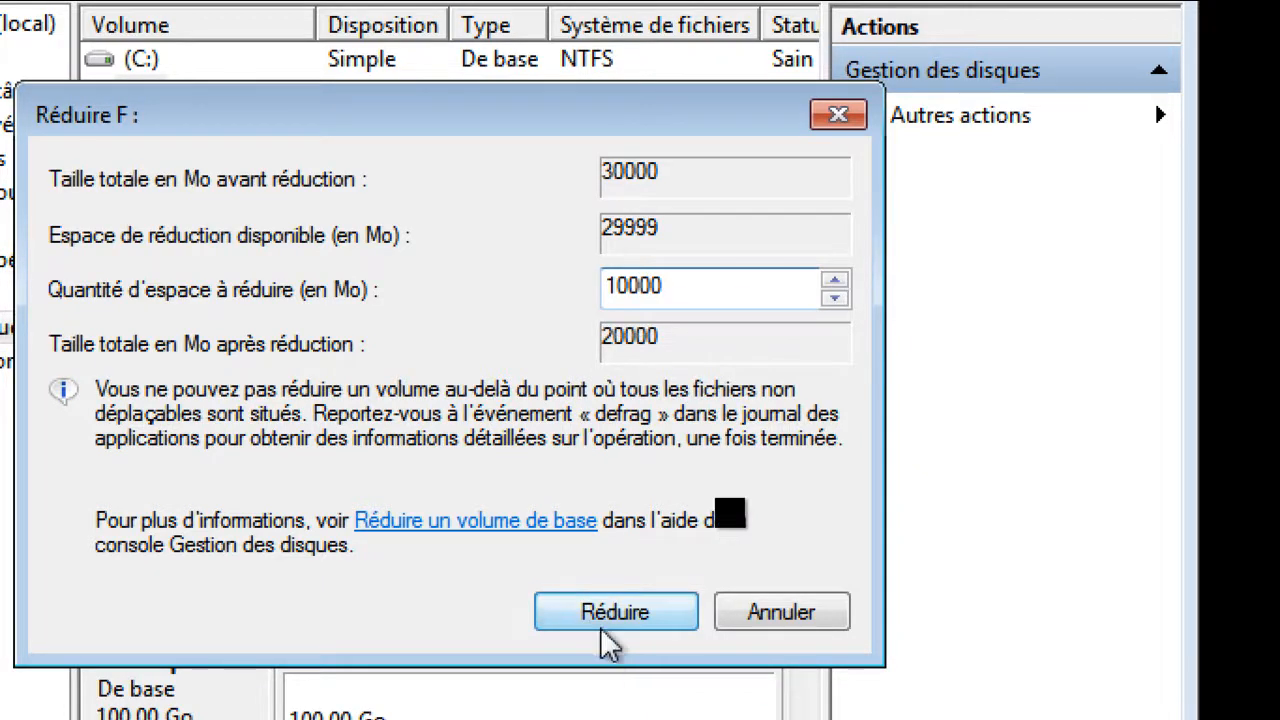
click(600, 610)
click(605, 557)
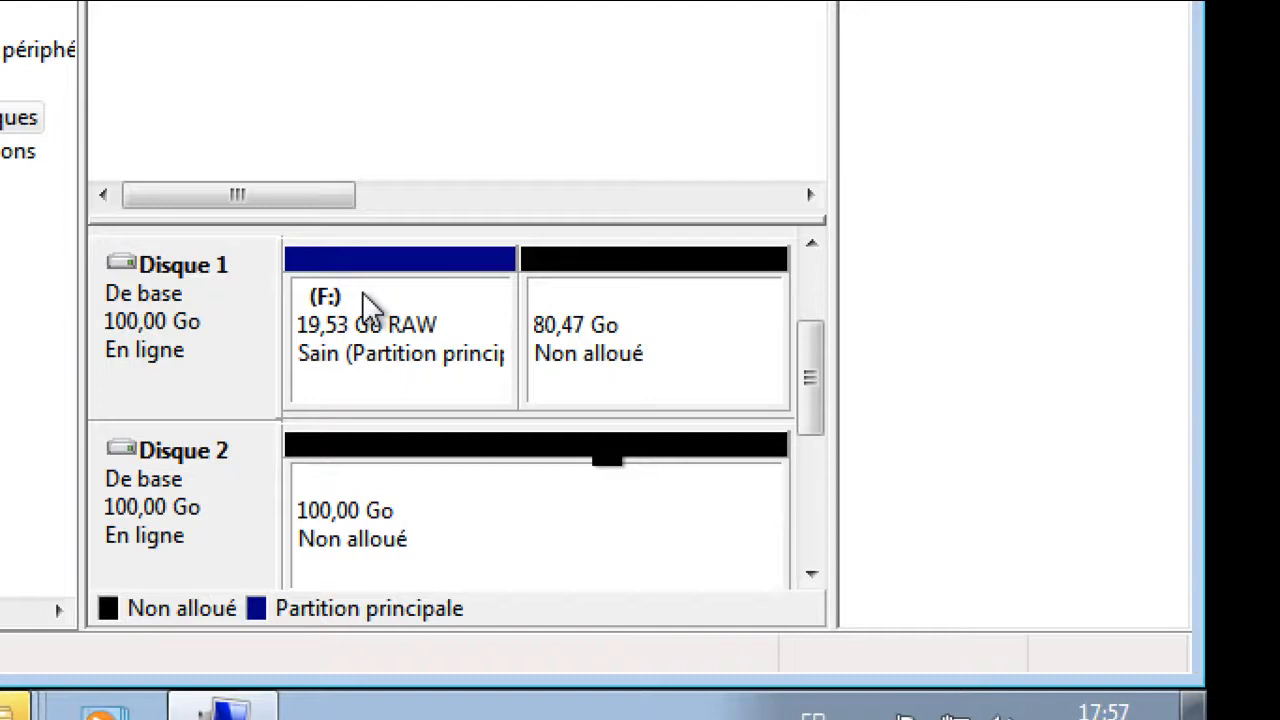
Extend volume F: with 82397 Mo from Disque 1 and 10000 Mo from Disque 2, accepting the conversion to dynamic disks
right_click(354, 360)
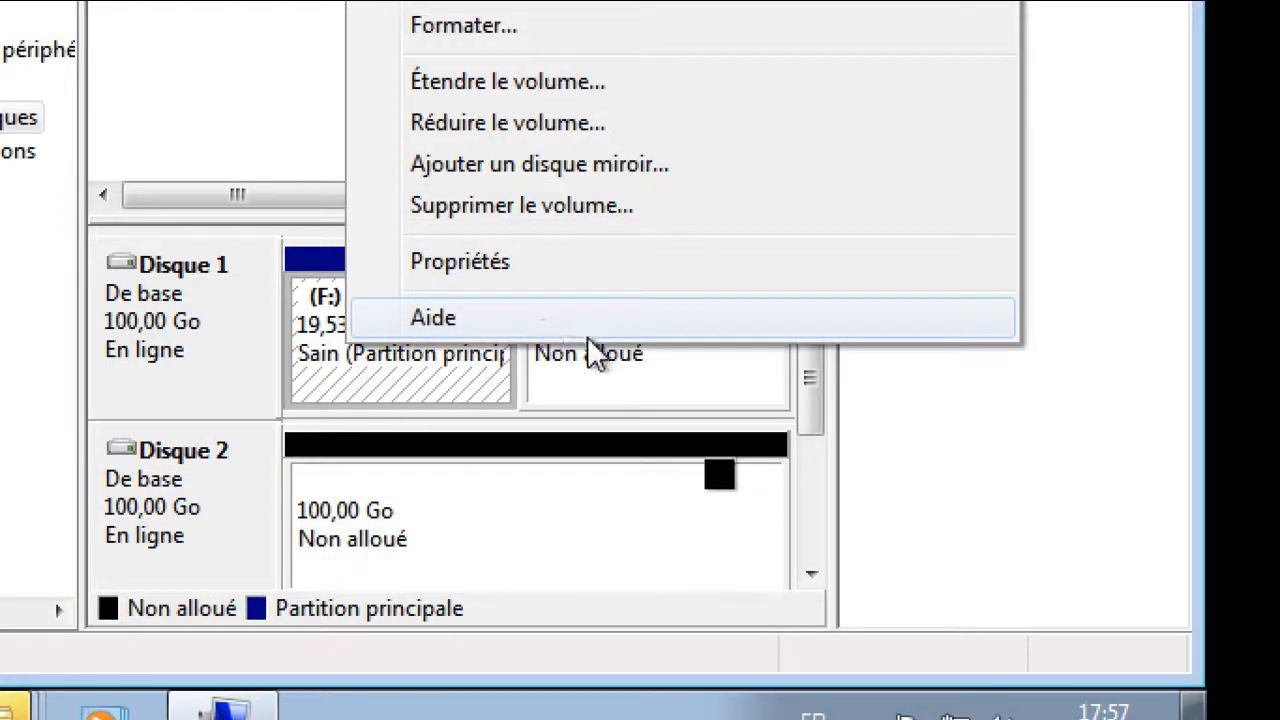
click(438, 390)
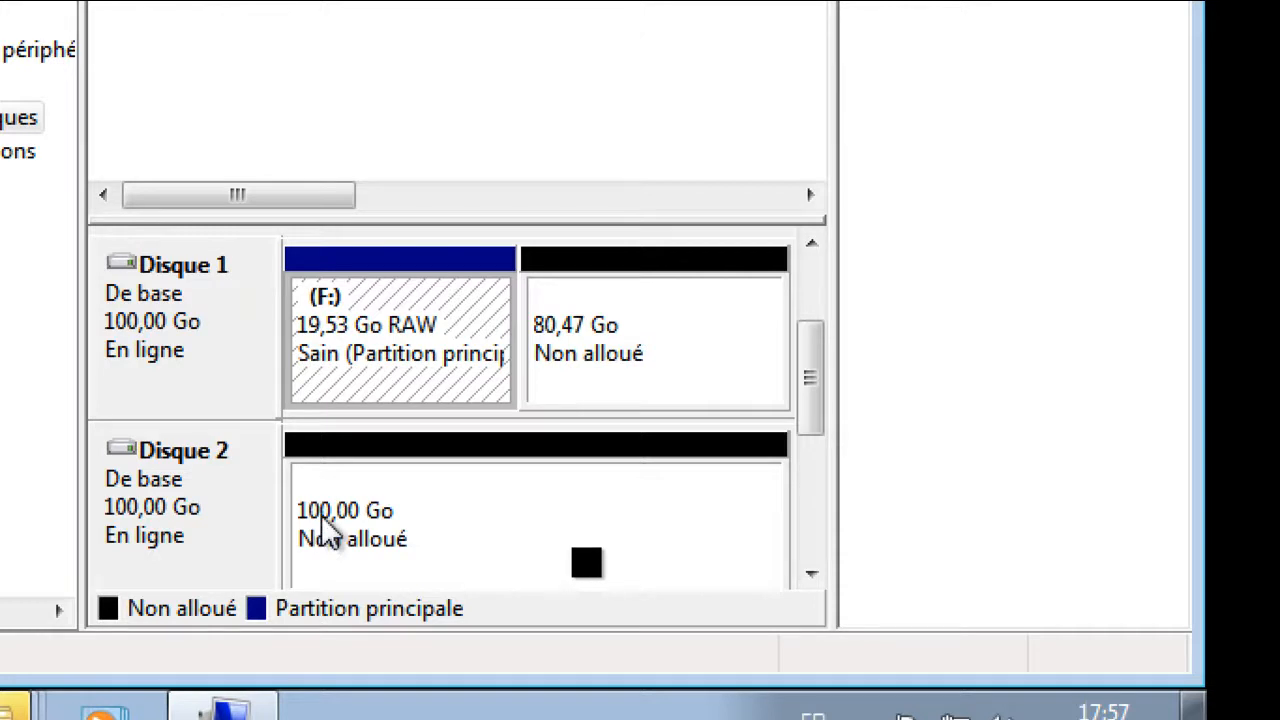
right_click(393, 330)
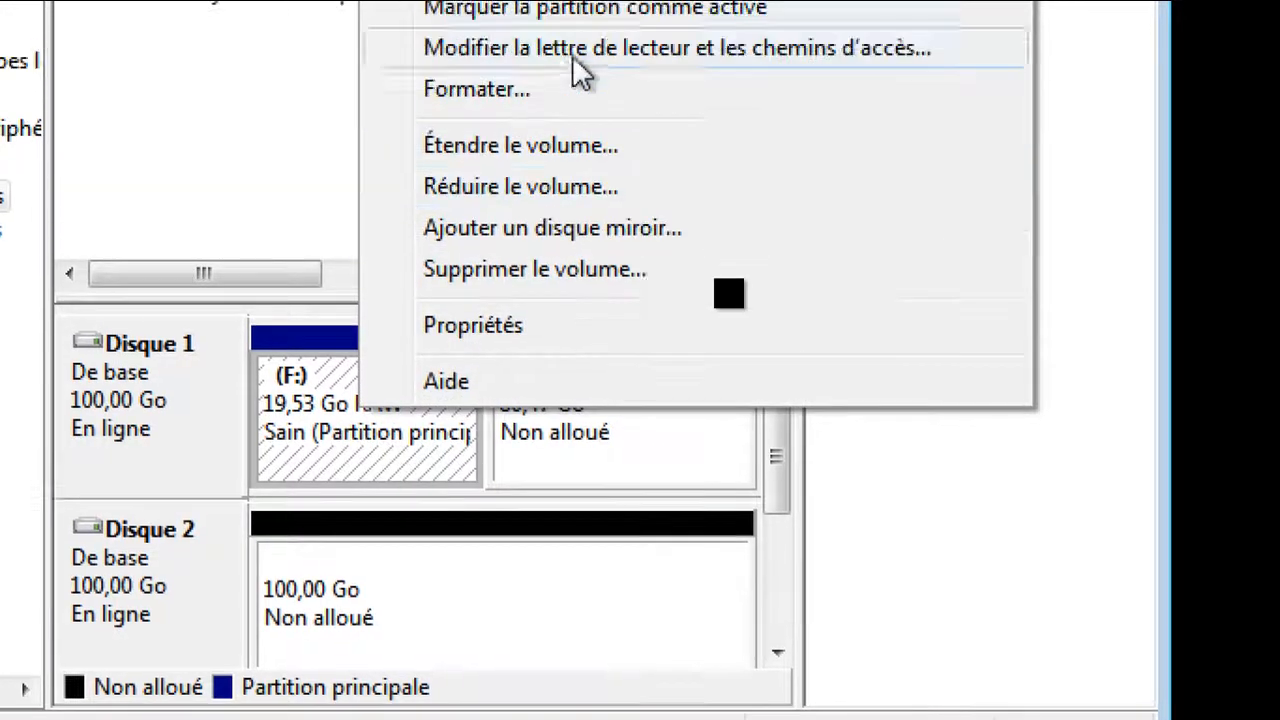
click(575, 67)
click(765, 625)
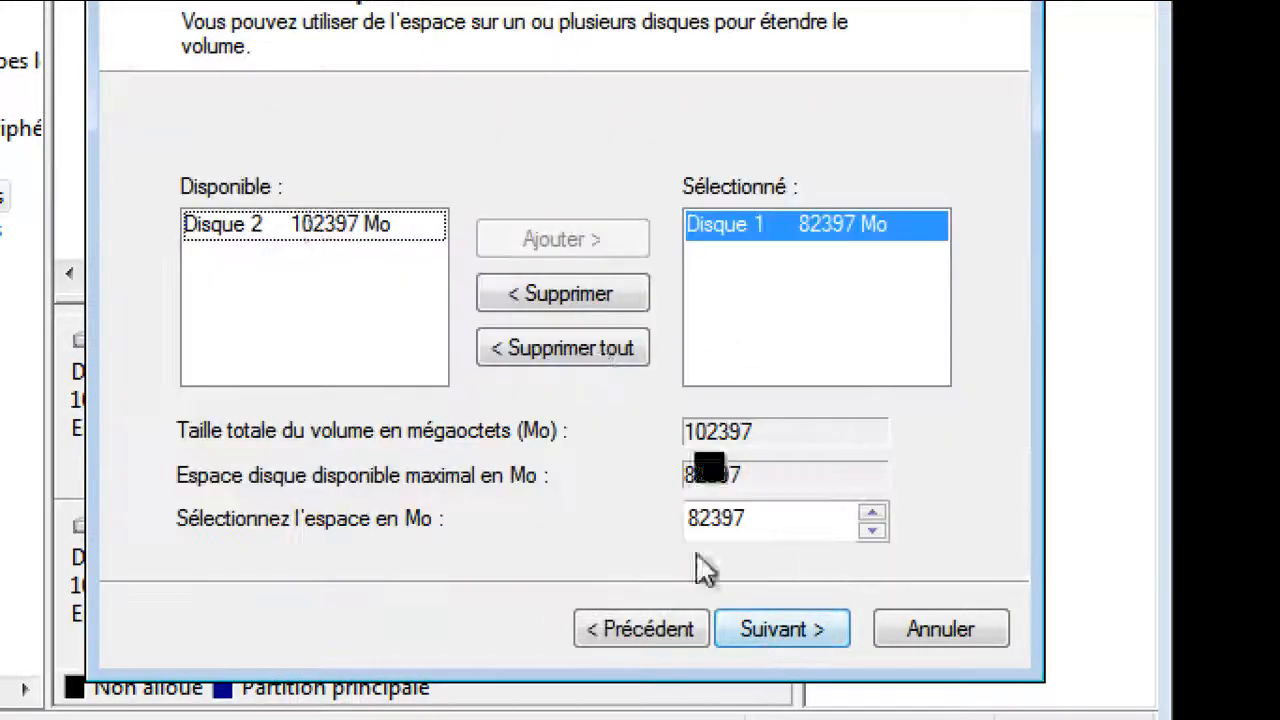
click(300, 225)
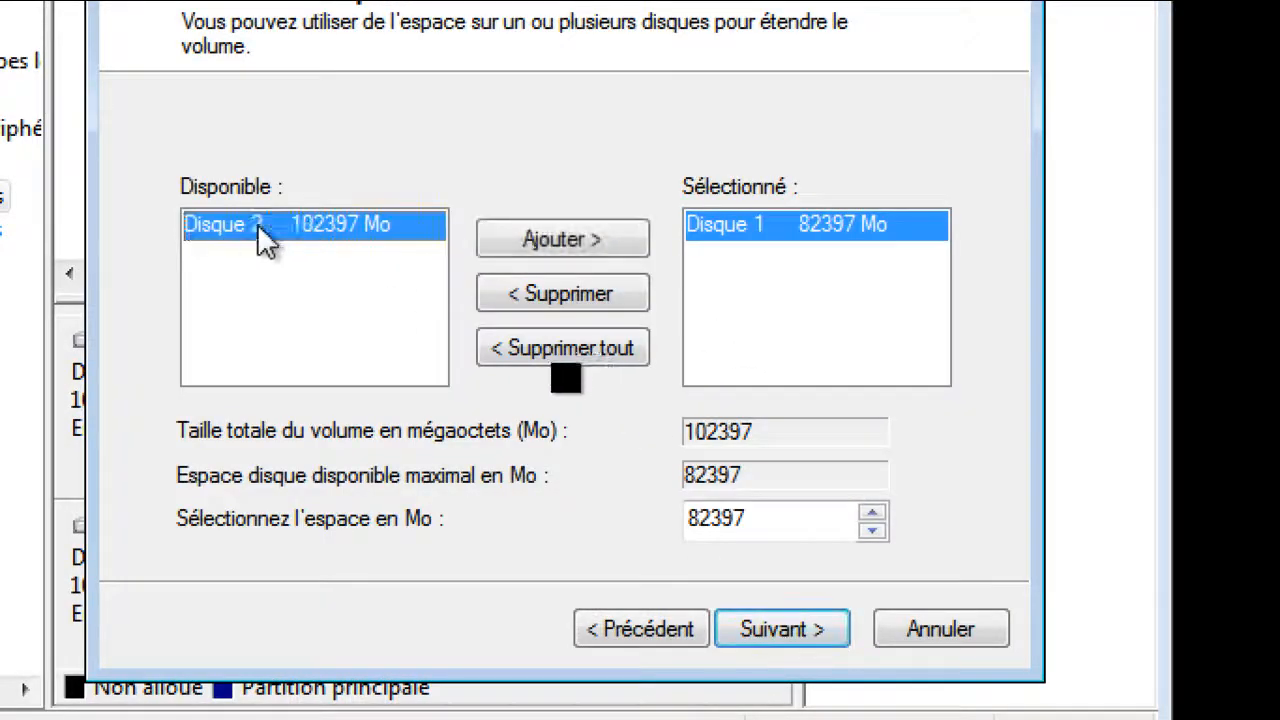
click(517, 250)
click(760, 255)
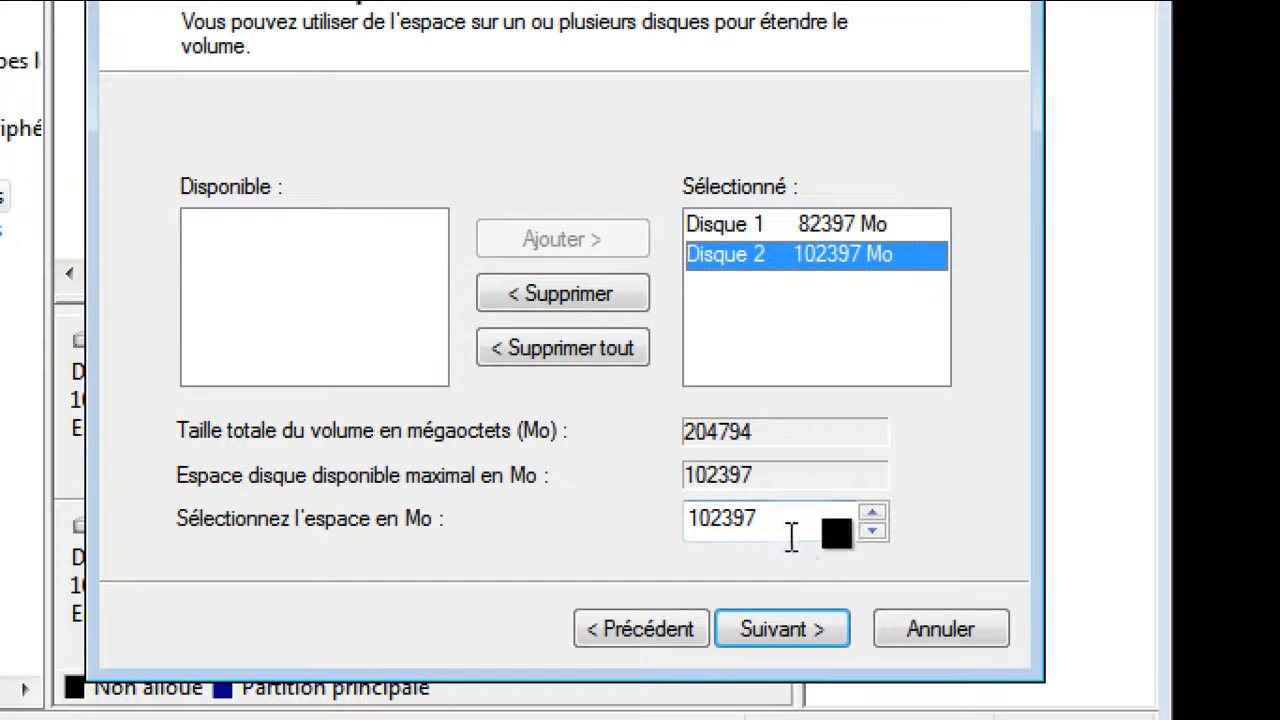
drag(788, 522, 663, 520)
text(10000)
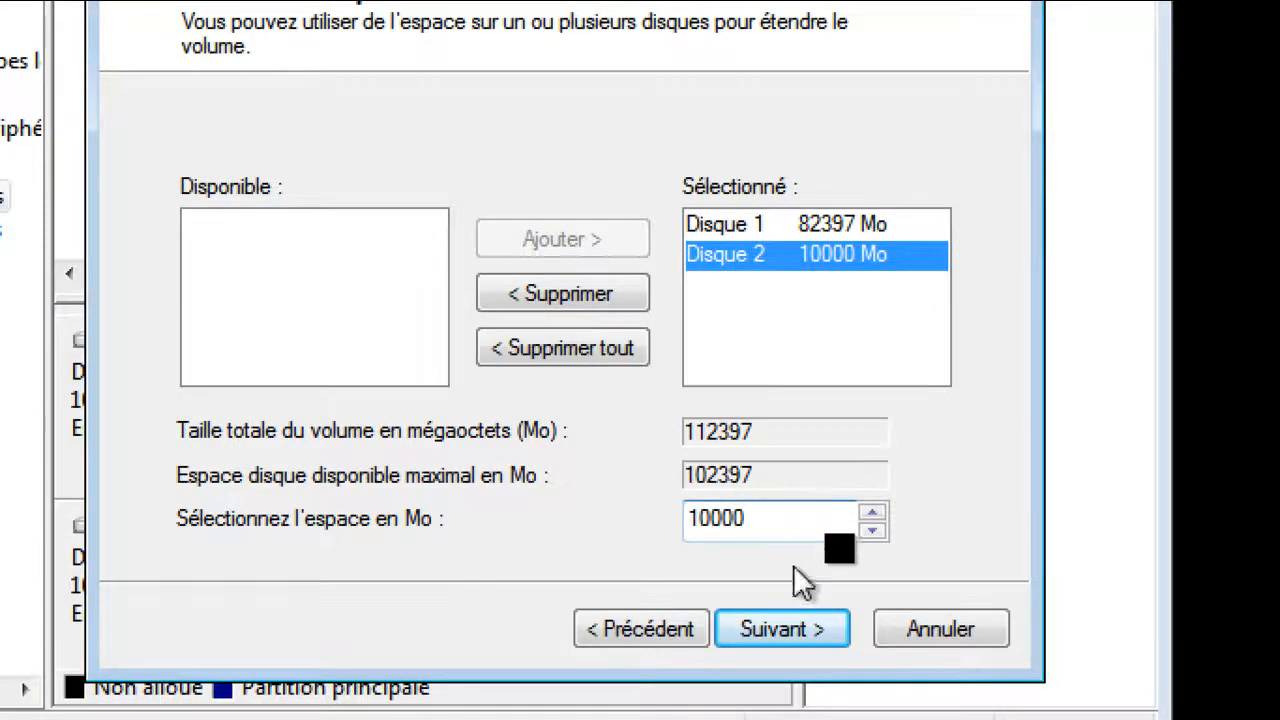
click(812, 636)
click(812, 638)
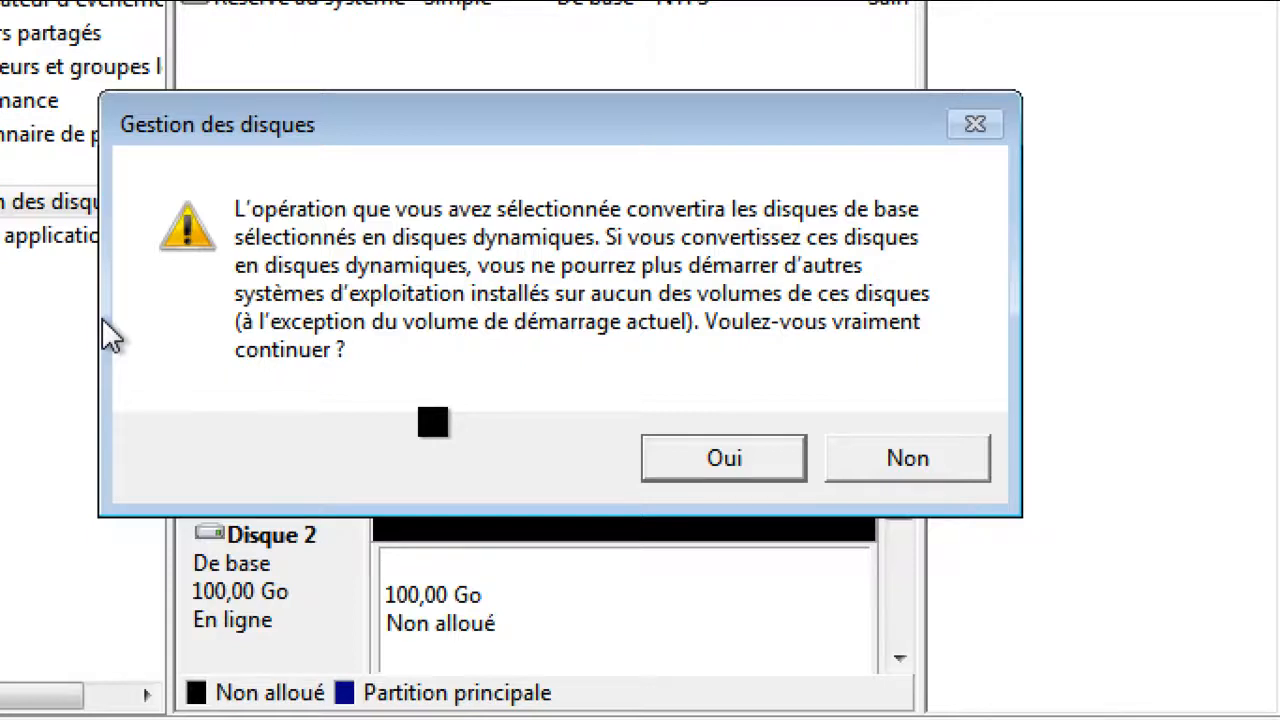
click(724, 458)
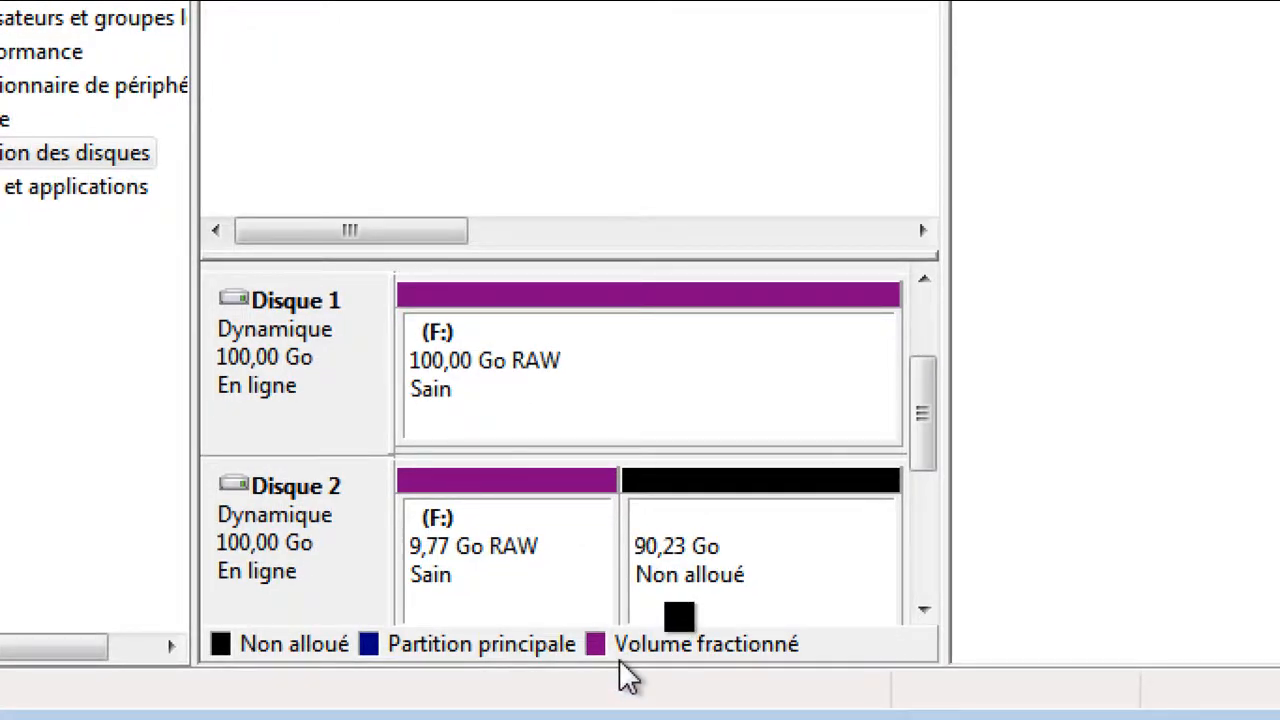
Inspect the volume details in the properties of Disque 1, including its disk type, partition style and capacity
right_click(249, 437)
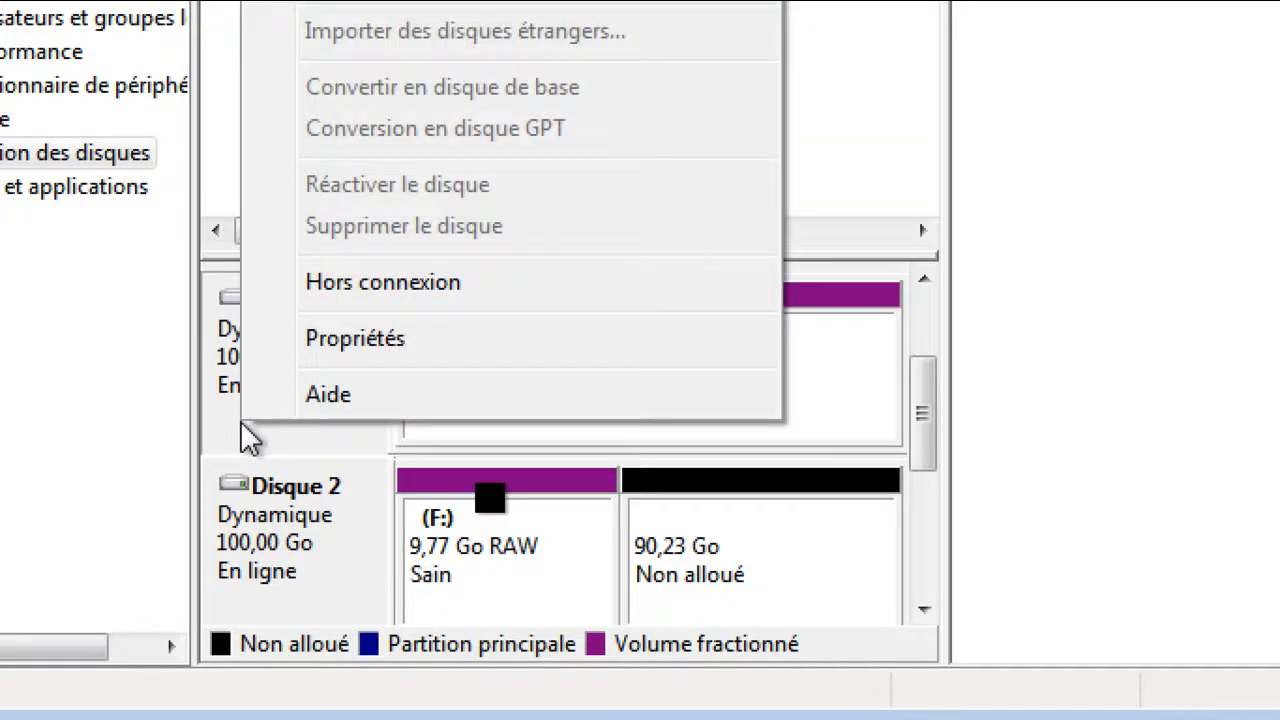
click(457, 337)
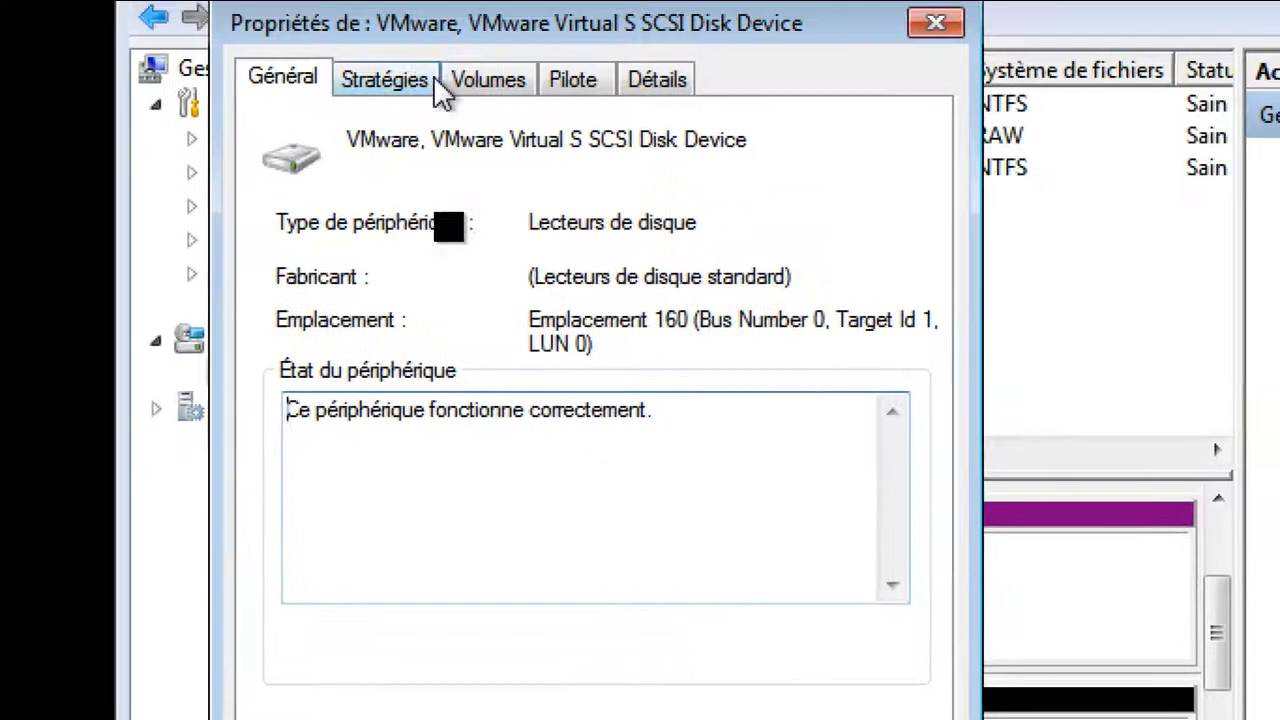
click(193, 0)
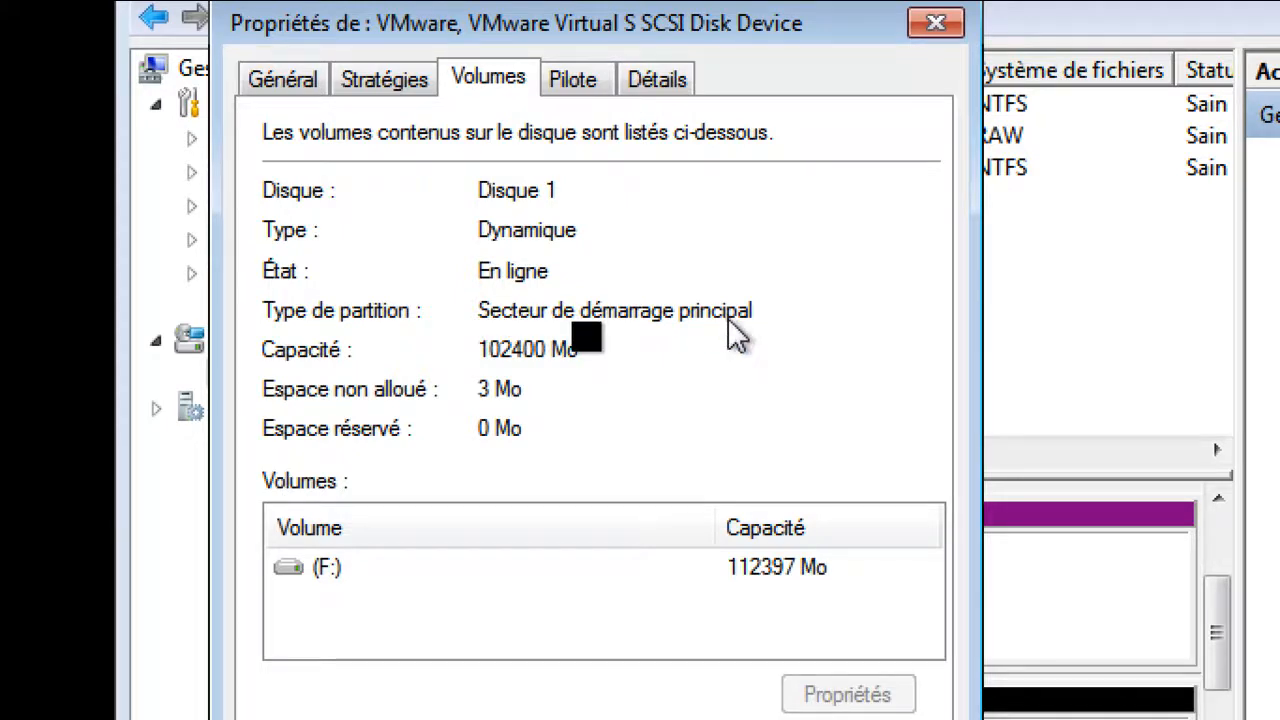
click(936, 24)
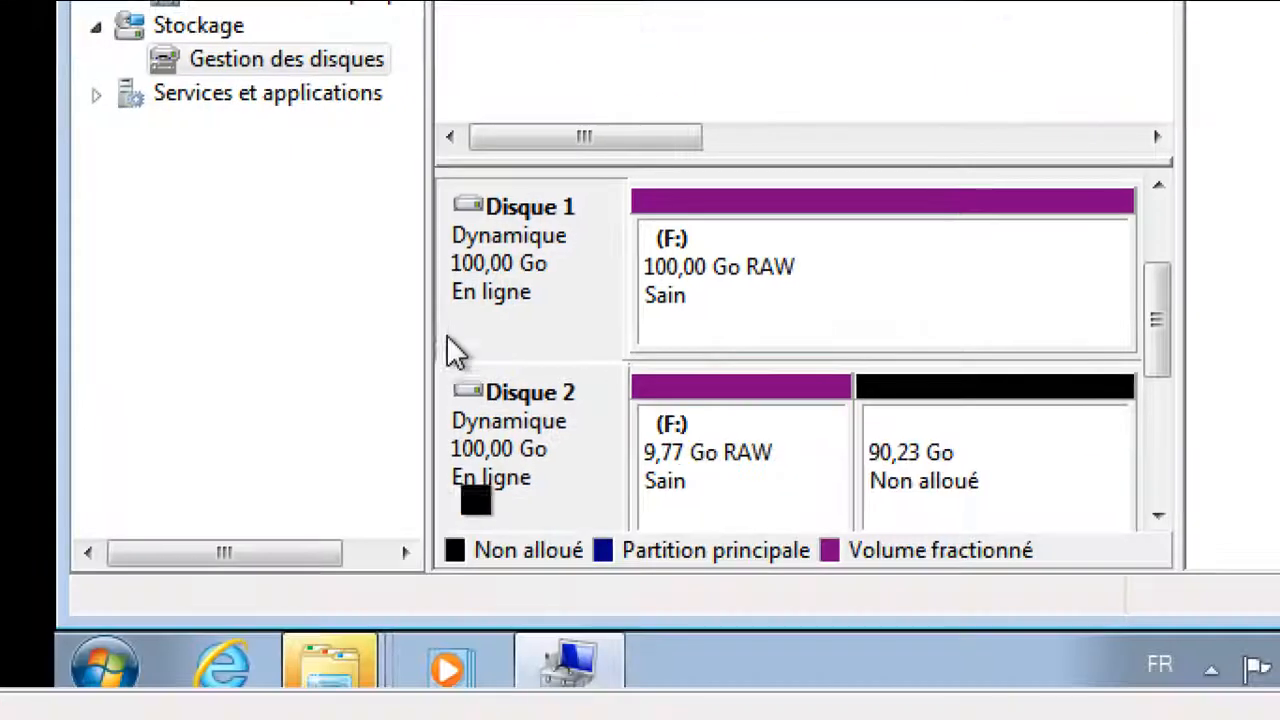
Delete the spanned volume F: from Disque 1 and Disque 2, accepting the loss of its data
right_click(515, 284)
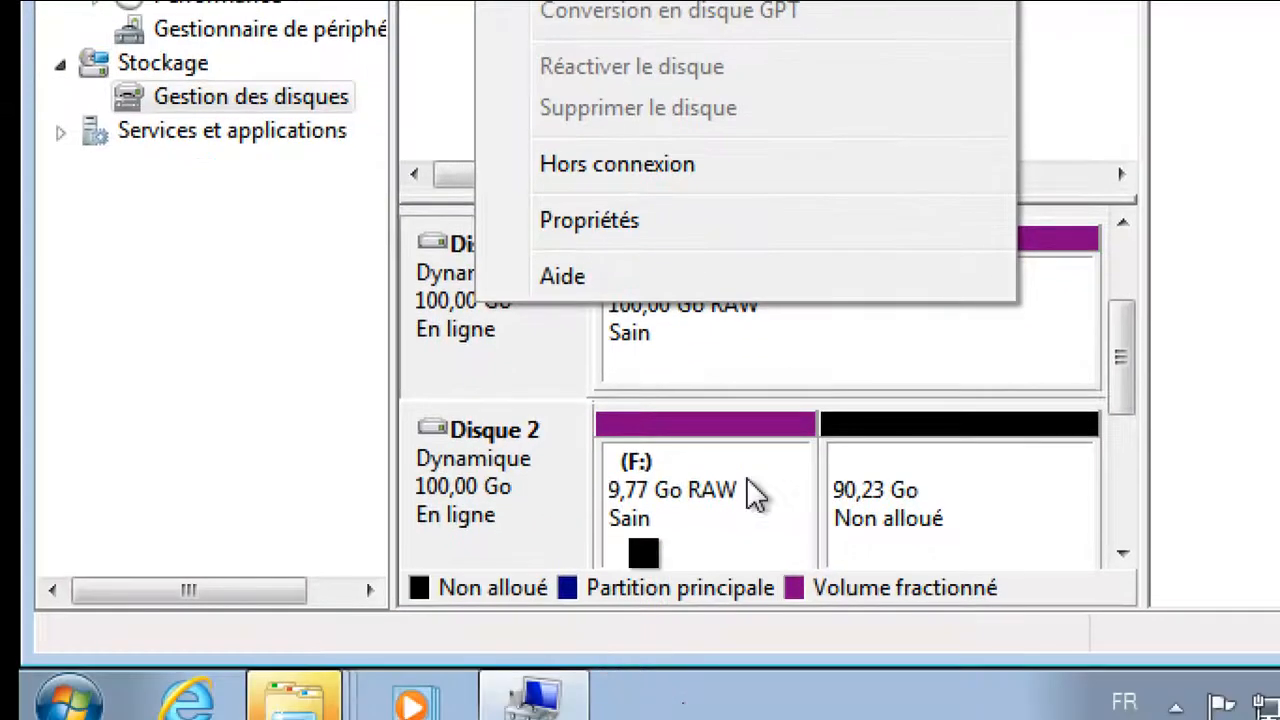
click(723, 573)
right_click(723, 573)
click(877, 218)
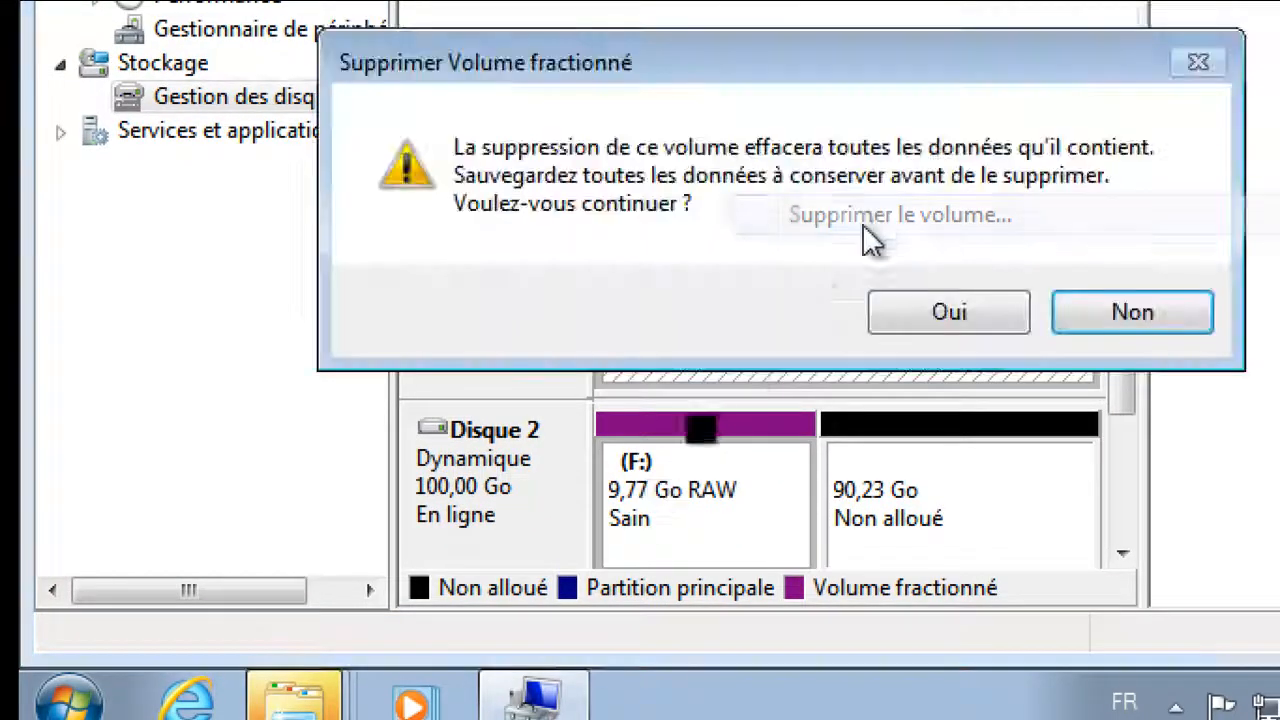
click(890, 312)
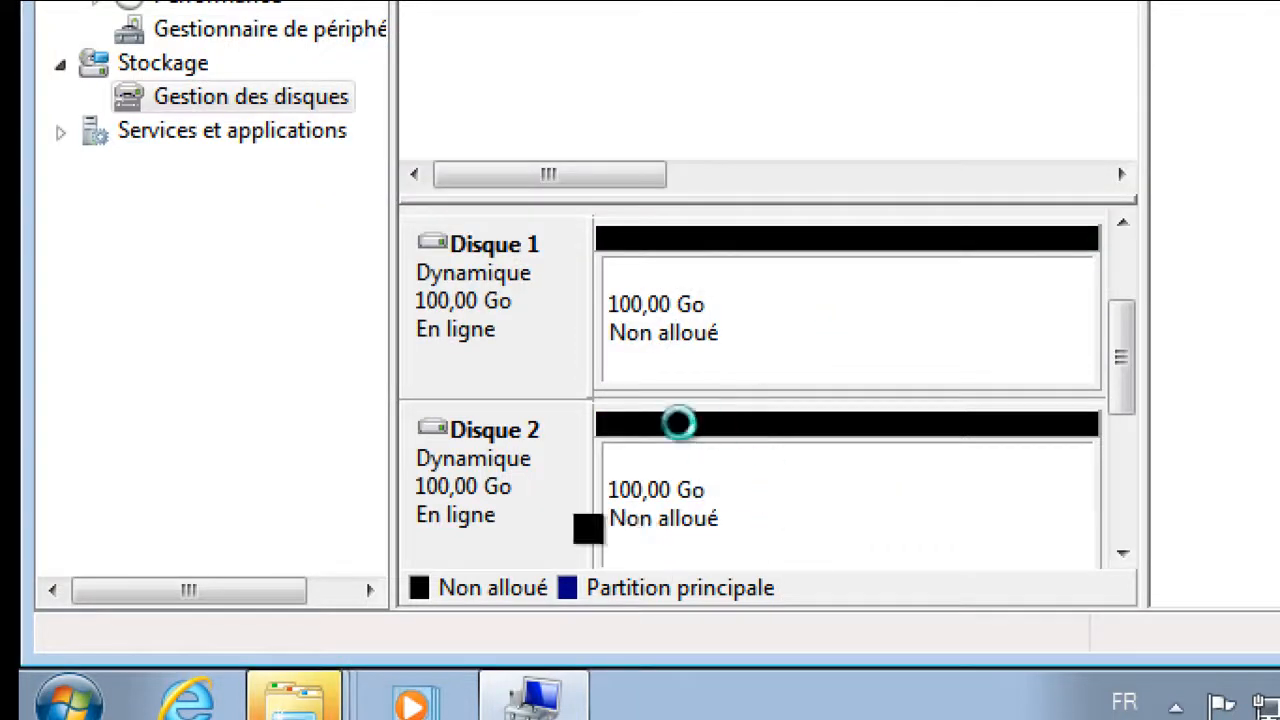
Convert both Disque 1 and Disque 2 to GPT disks
right_click(490, 314)
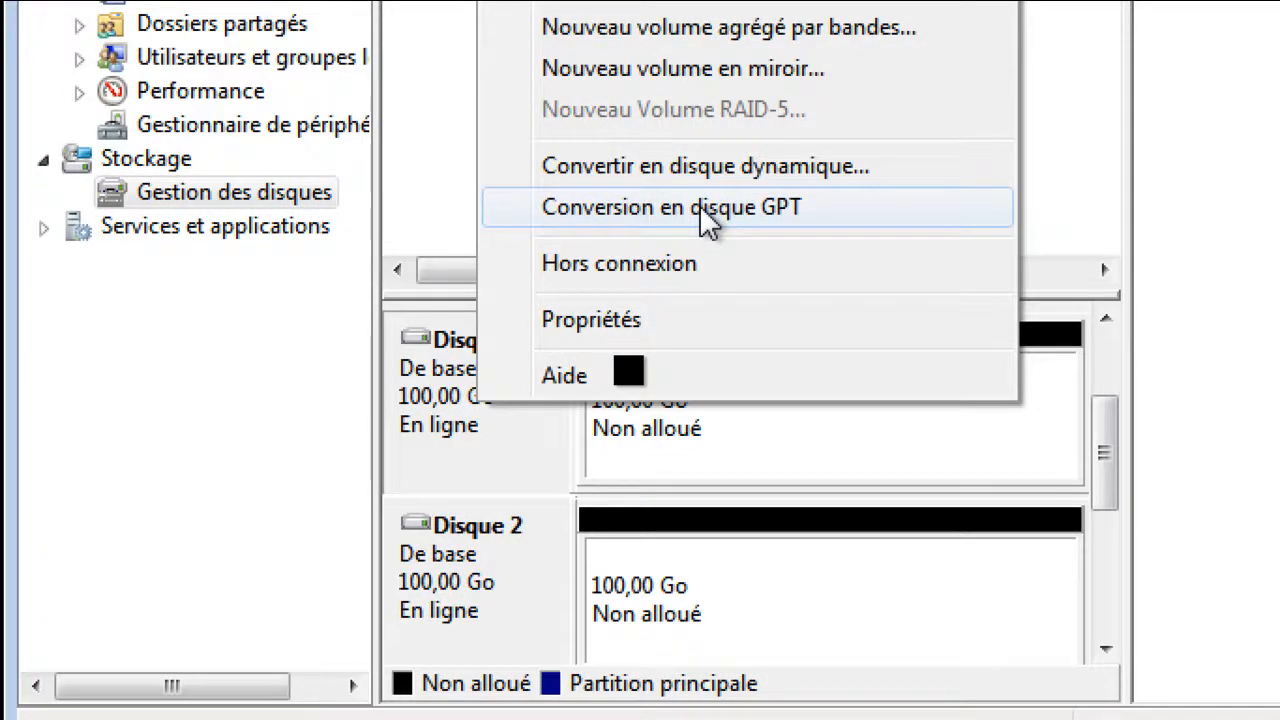
click(699, 204)
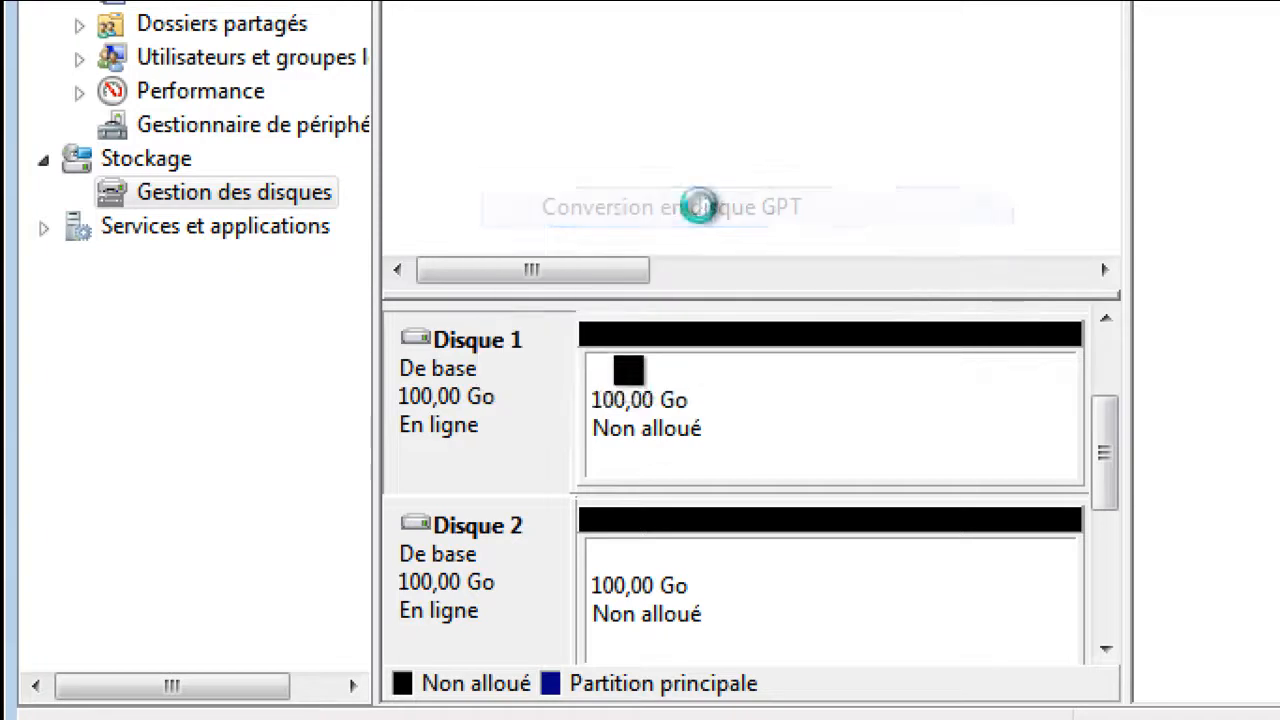
right_click(505, 575)
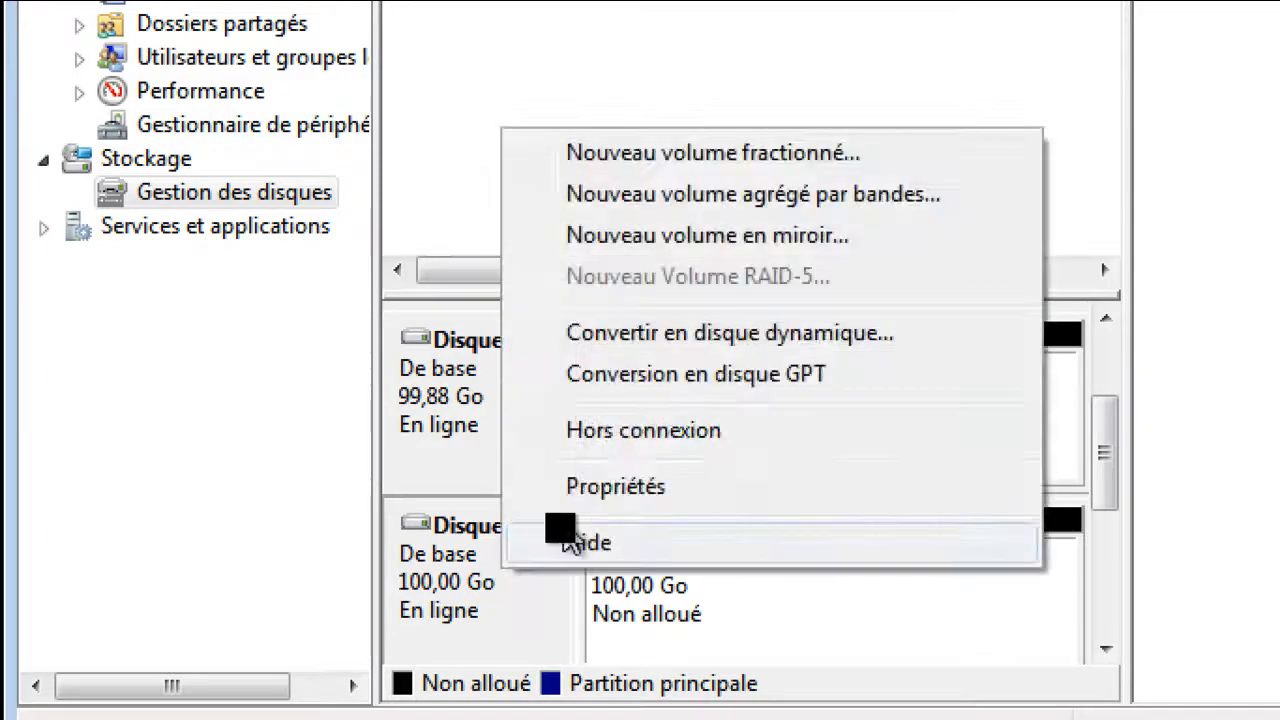
click(654, 379)
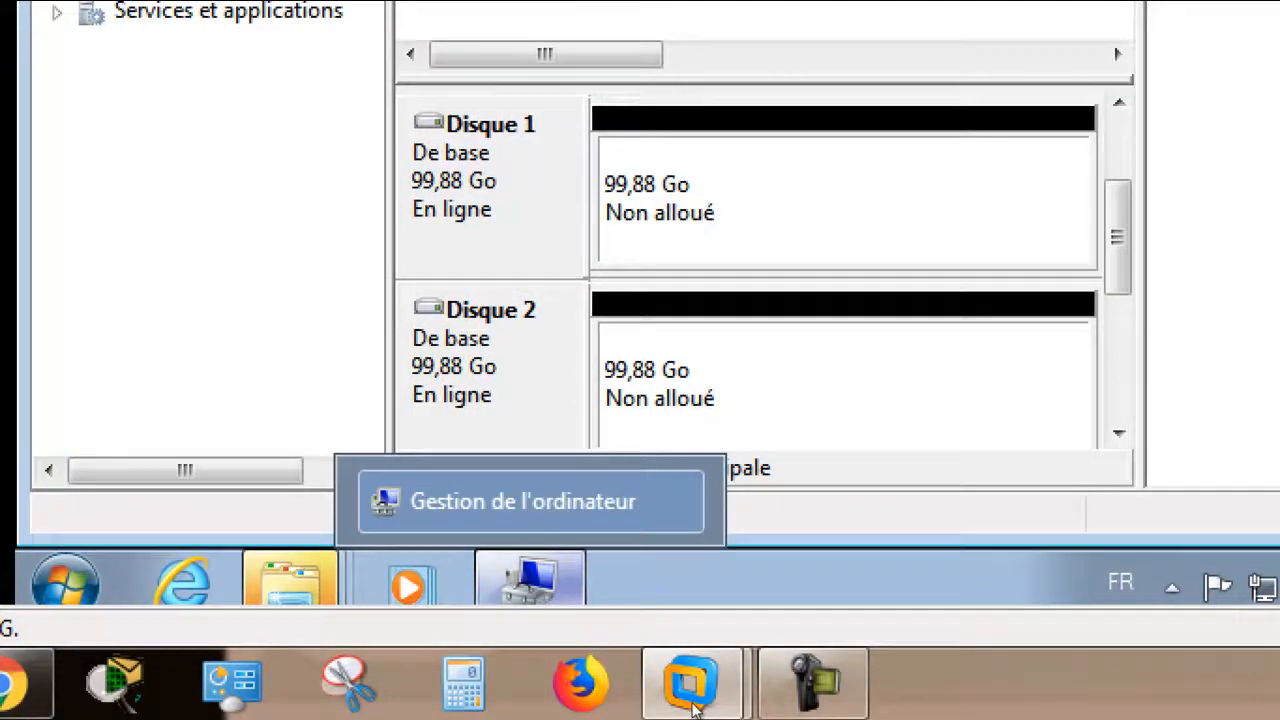
click(792, 690)
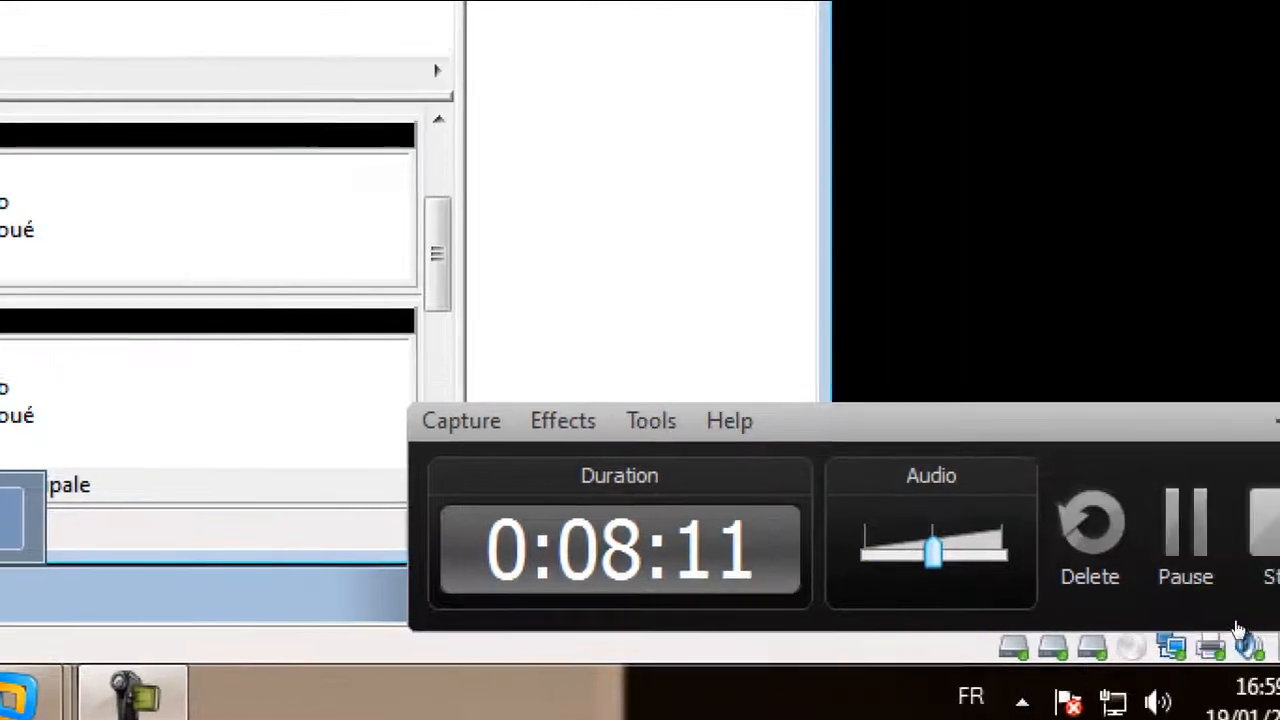
click(1196, 622)
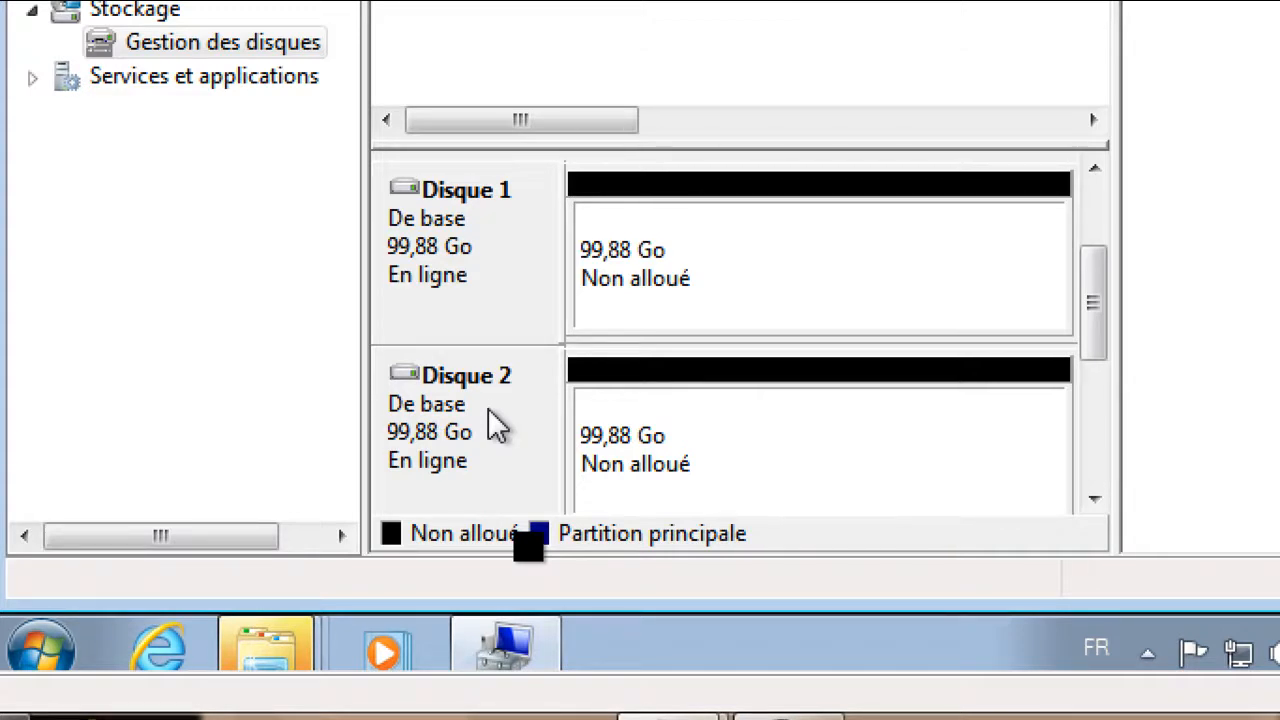
Create an unformatted simple volume of 10000 Mo on Disque 1 with drive letter E
right_click(636, 250)
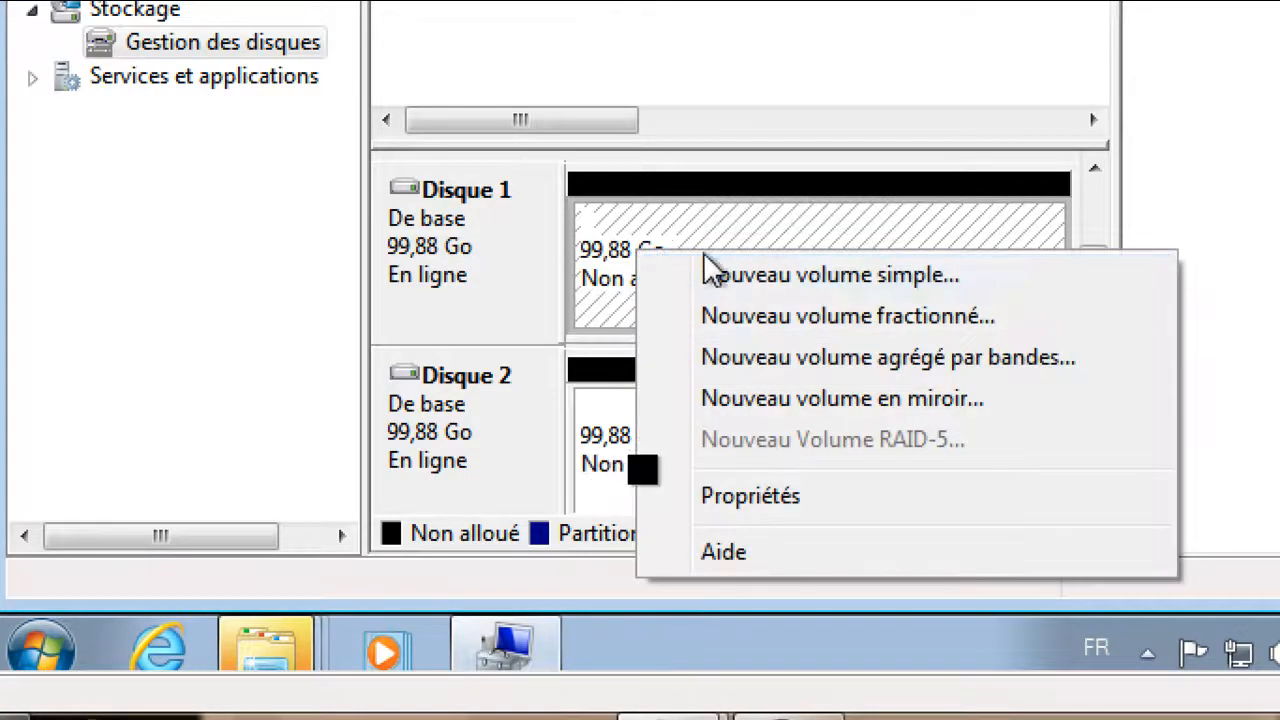
click(731, 271)
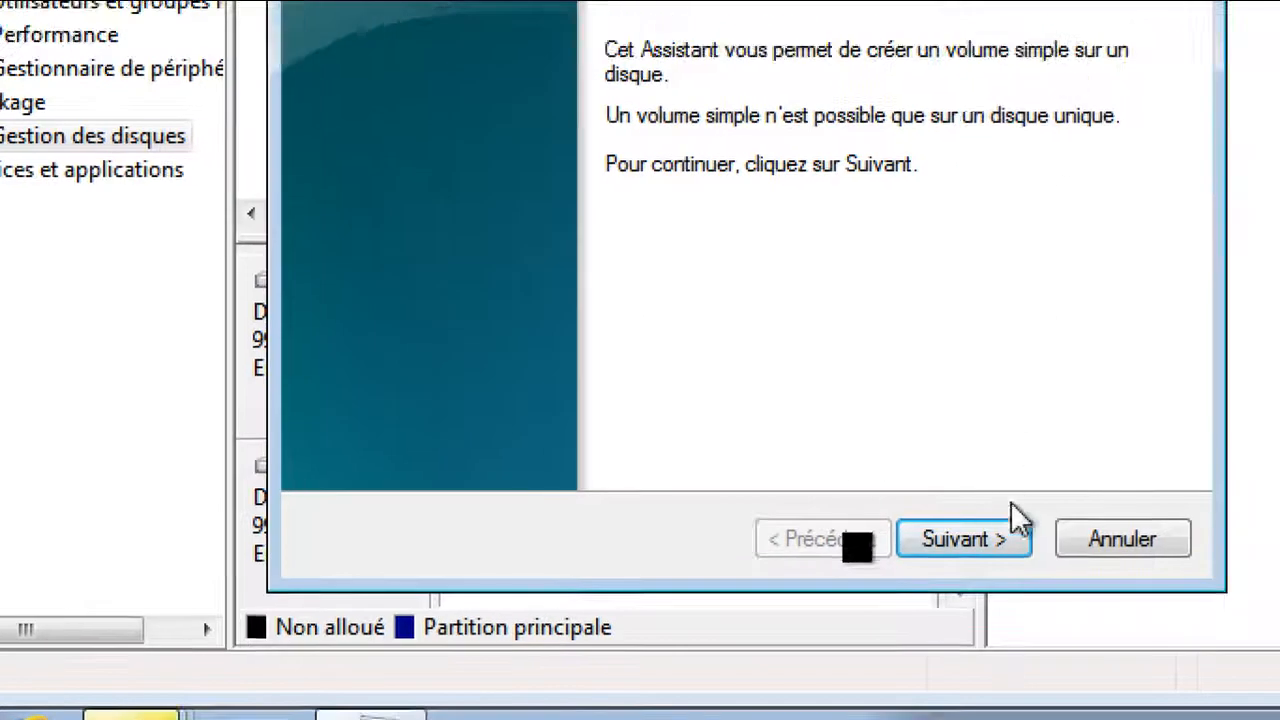
click(1140, 447)
text(10000)
click(975, 548)
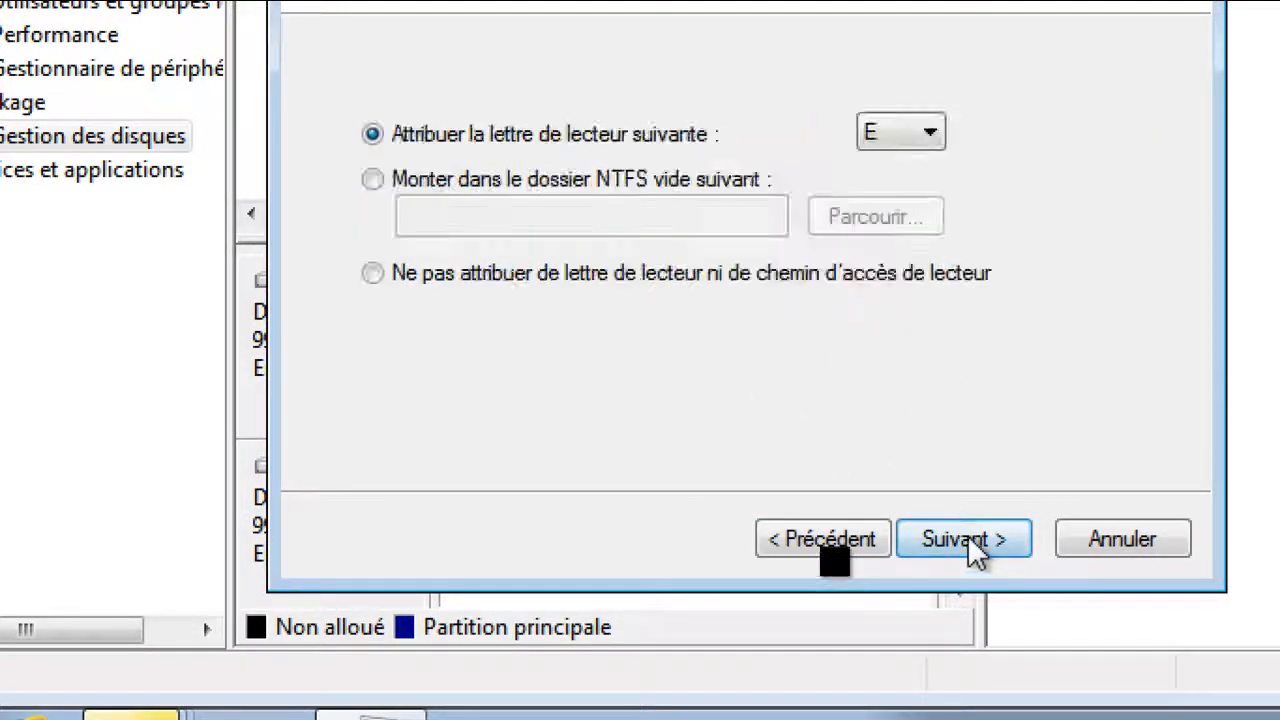
click(975, 543)
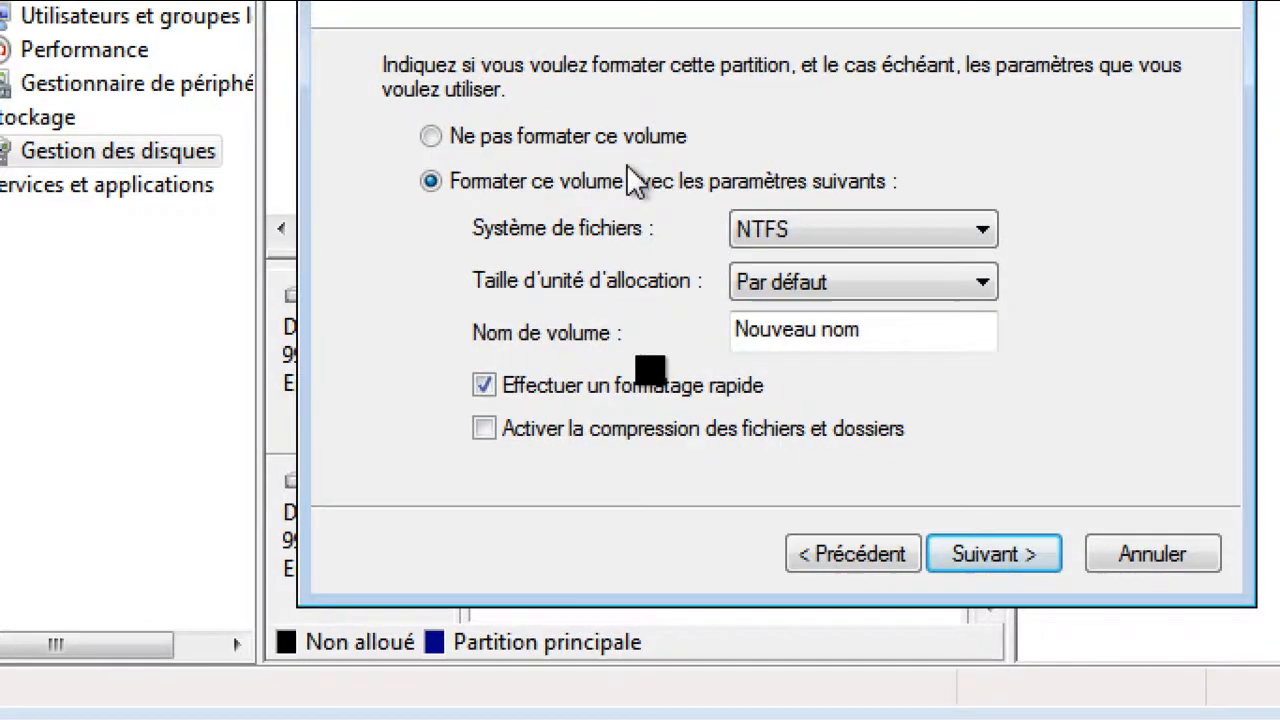
click(532, 122)
click(1015, 558)
click(1015, 558)
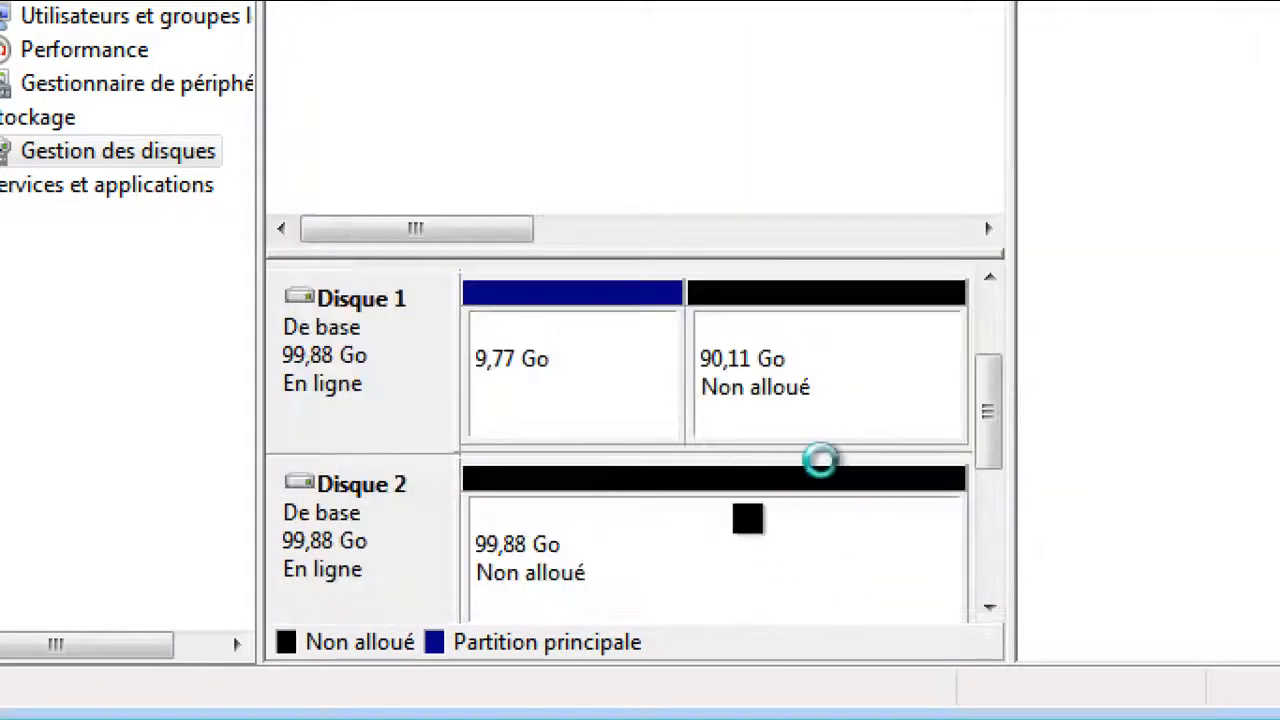
Create a second unformatted simple volume of 10000 Mo in the unallocated space of Disque 1, keeping the proposed drive letter
right_click(780, 366)
click(846, 388)
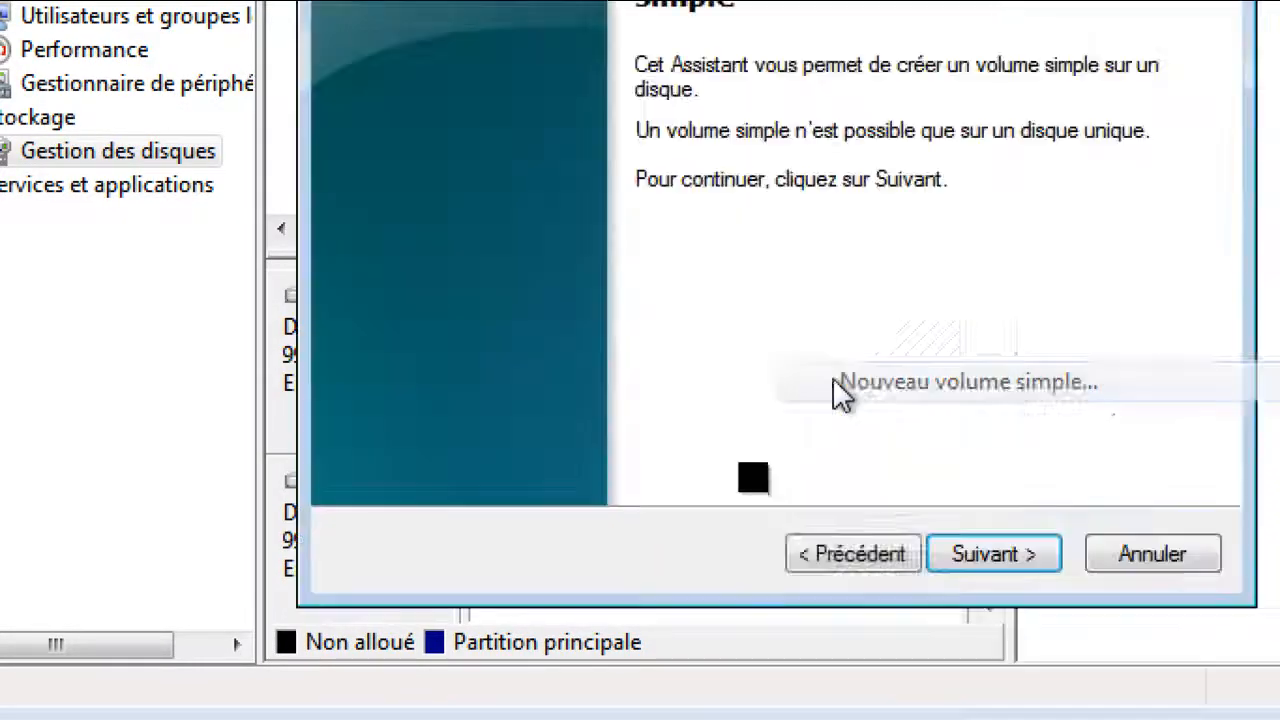
click(1000, 565)
text(10)
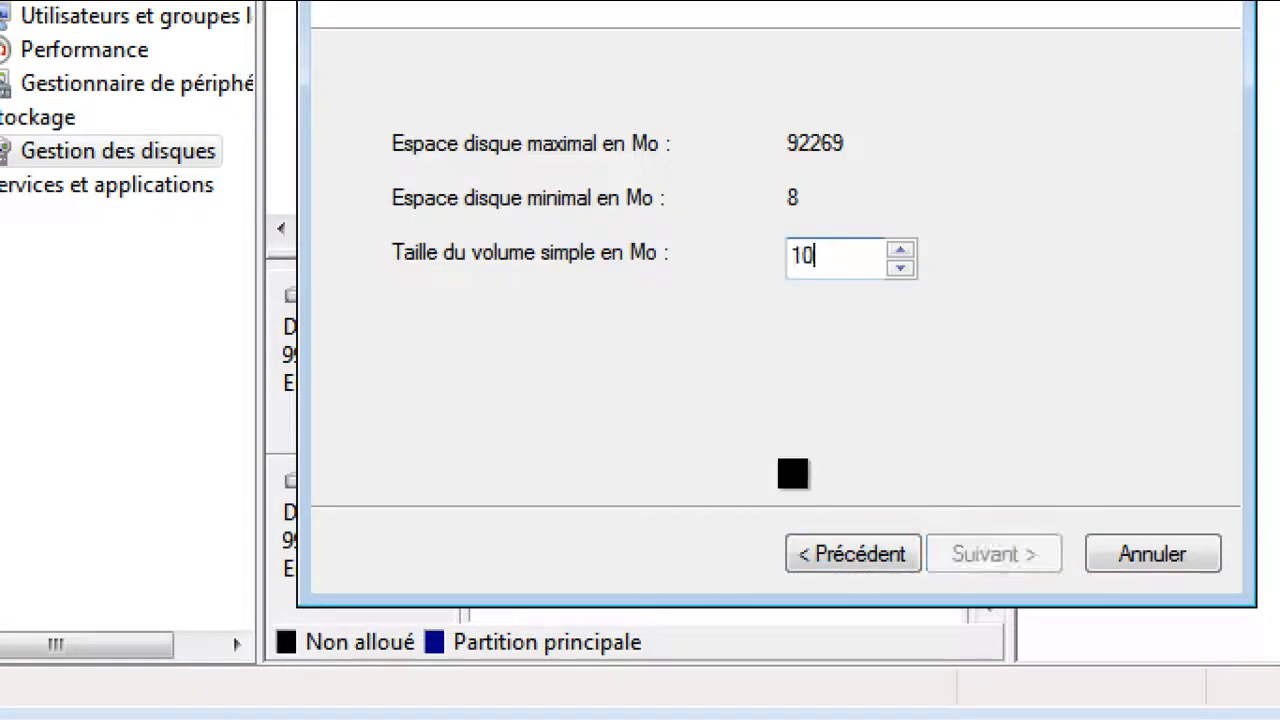
text(000)
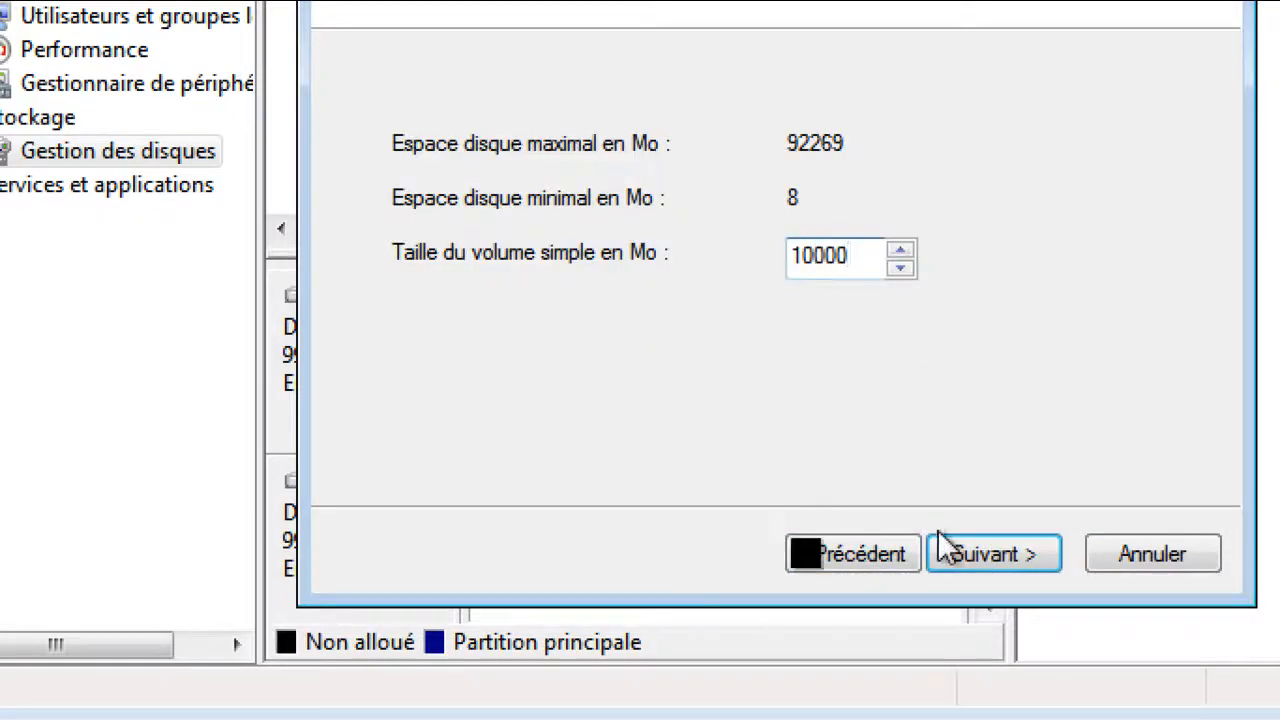
click(958, 566)
click(958, 566)
click(569, 152)
click(1034, 563)
click(970, 548)
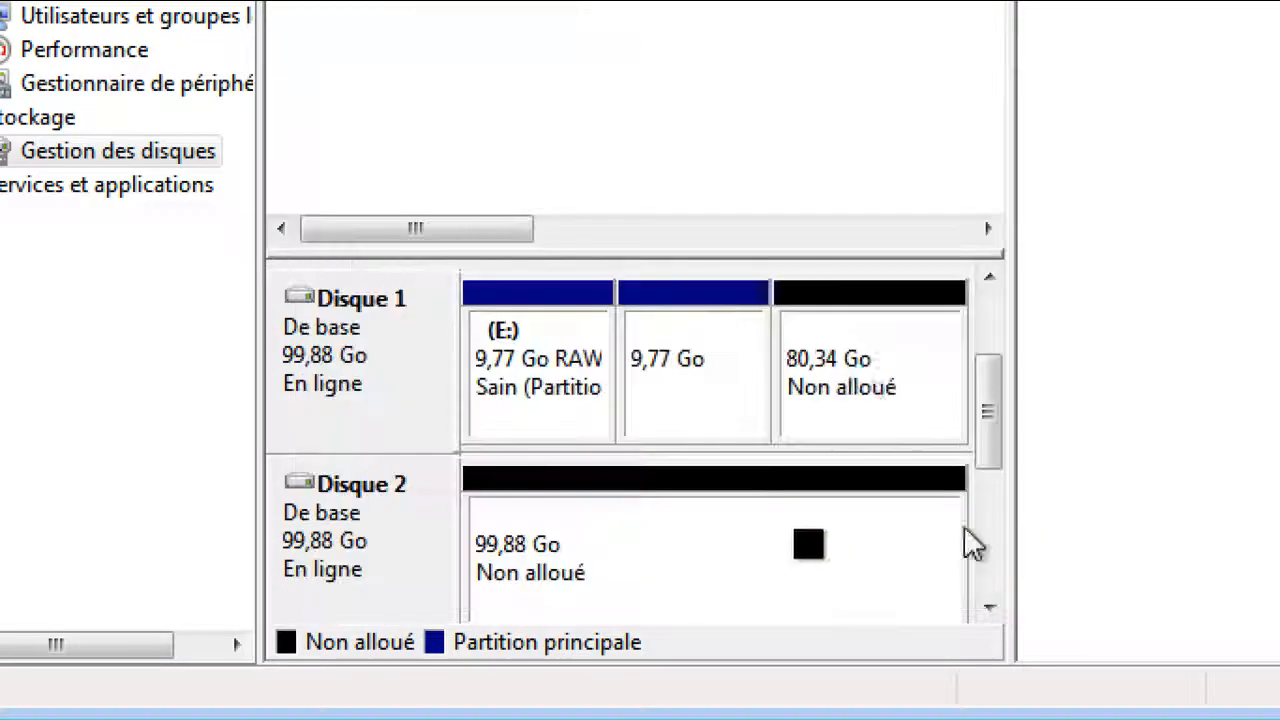
Create a third unformatted simple volume of 10000 Mo in the unallocated space of Disque 1, keeping the proposed drive letter
right_click(844, 362)
click(894, 403)
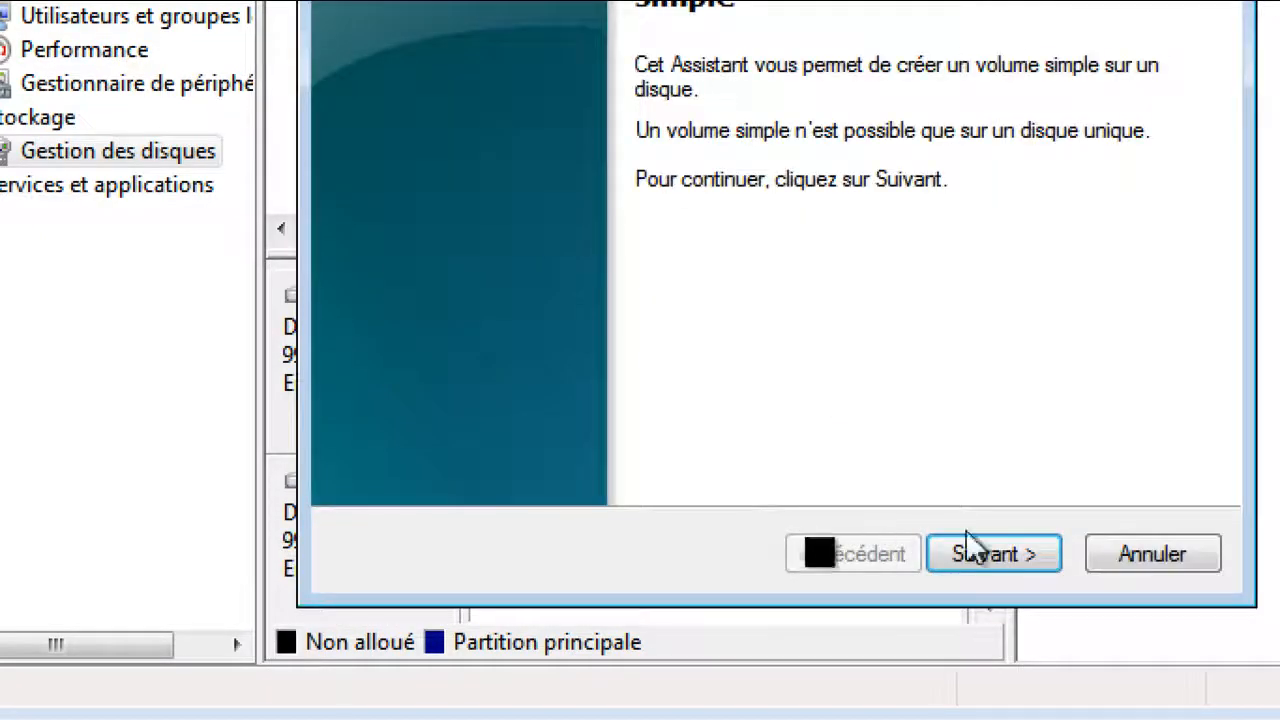
click(965, 556)
text(10000)
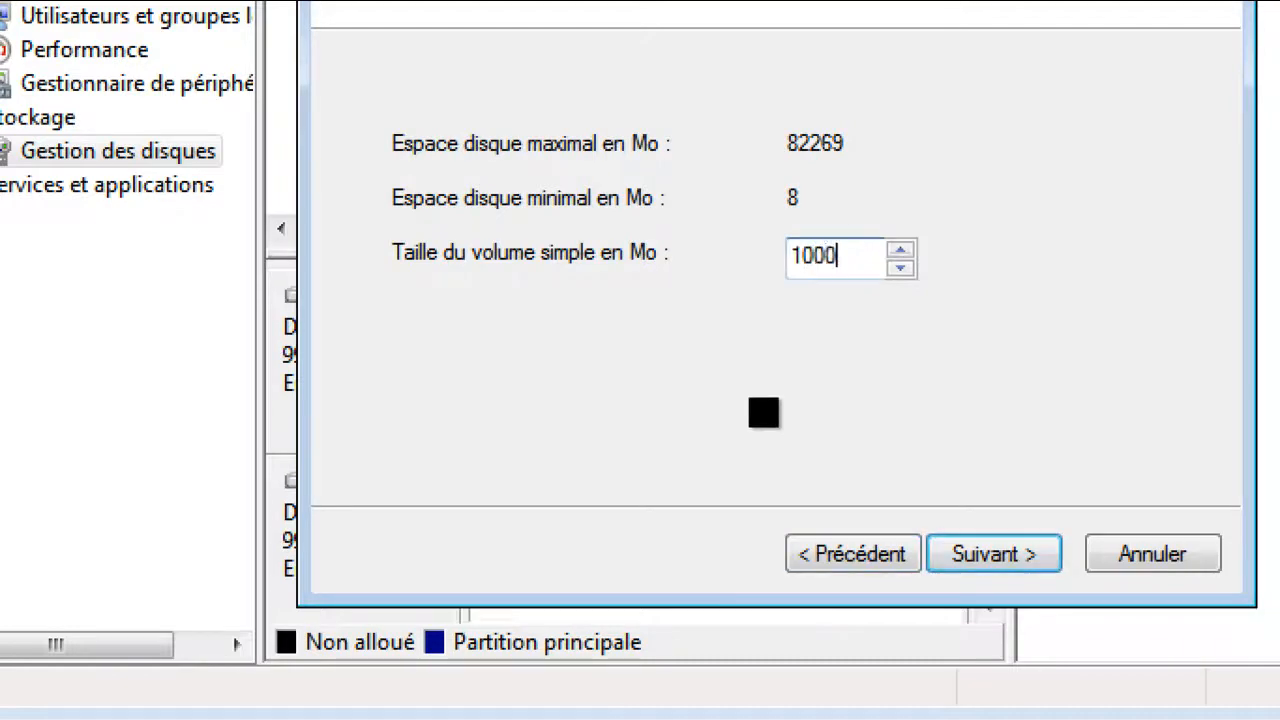
click(1002, 557)
click(1000, 560)
click(505, 136)
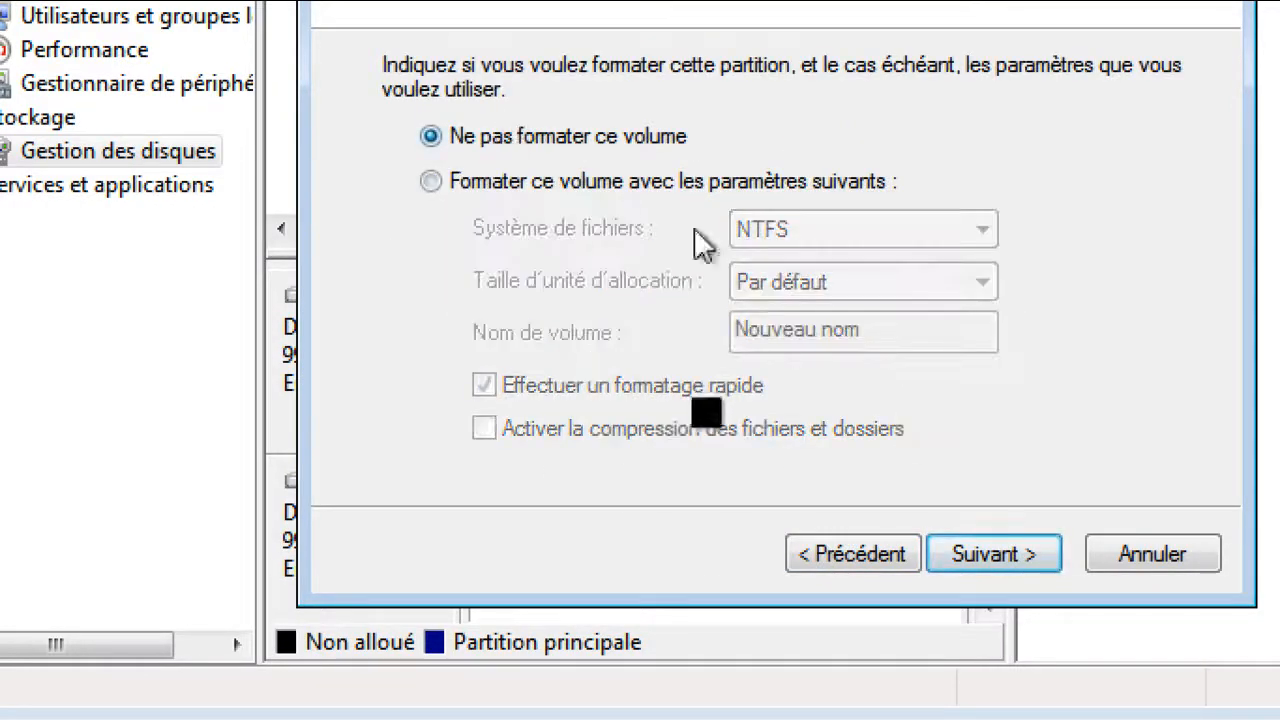
click(997, 557)
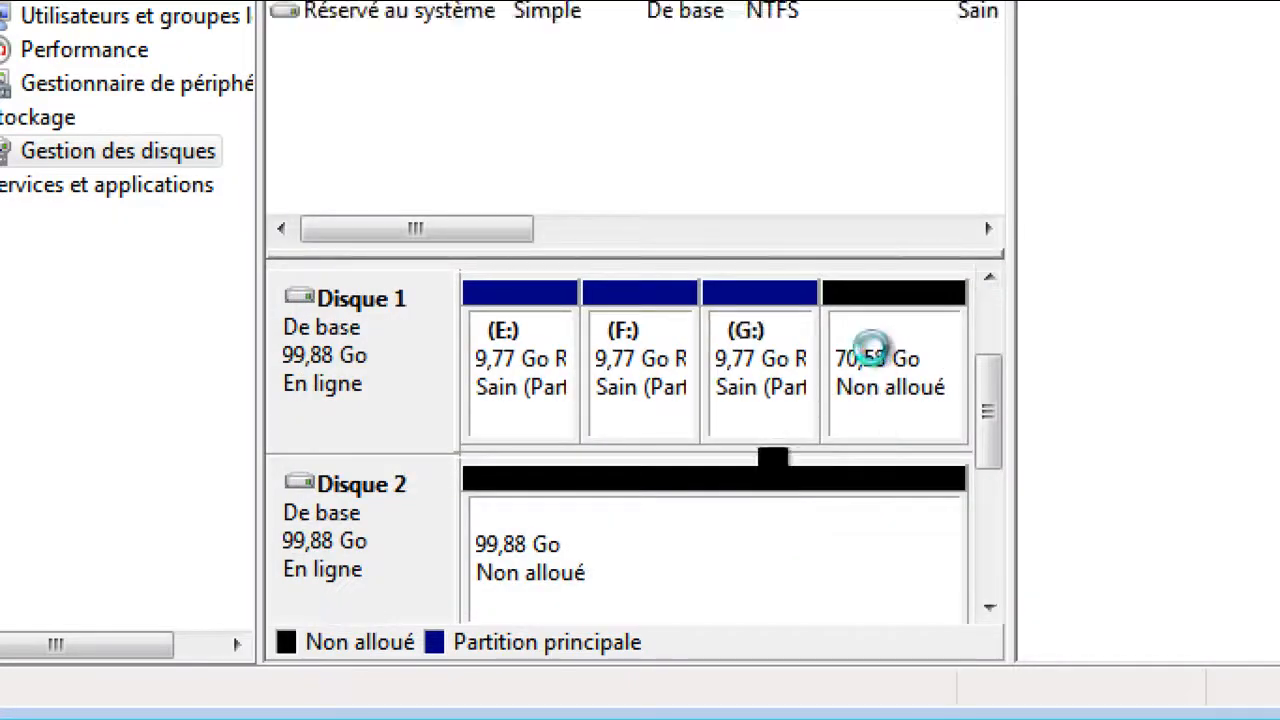
Create a fourth unformatted simple volume of 10000 Mo in the unallocated space of Disque 1, keeping the proposed drive letter
right_click(872, 358)
click(917, 368)
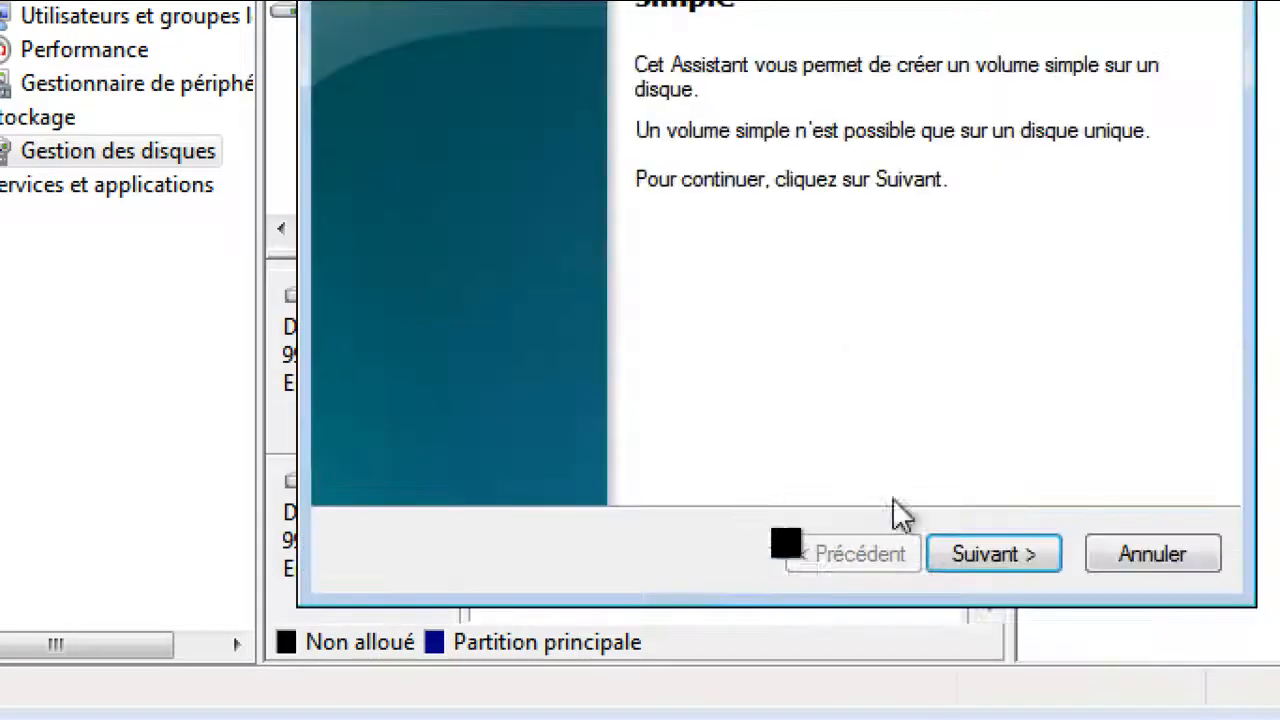
click(972, 552)
text(10000)
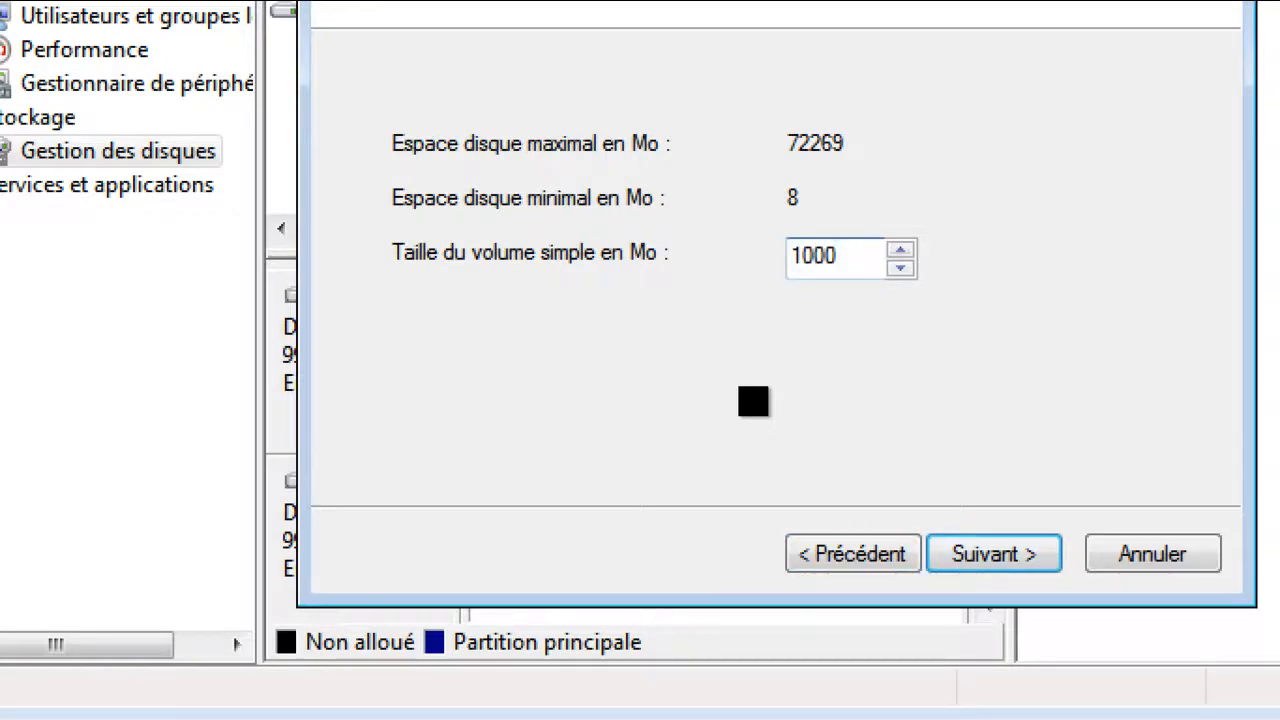
click(990, 556)
click(990, 554)
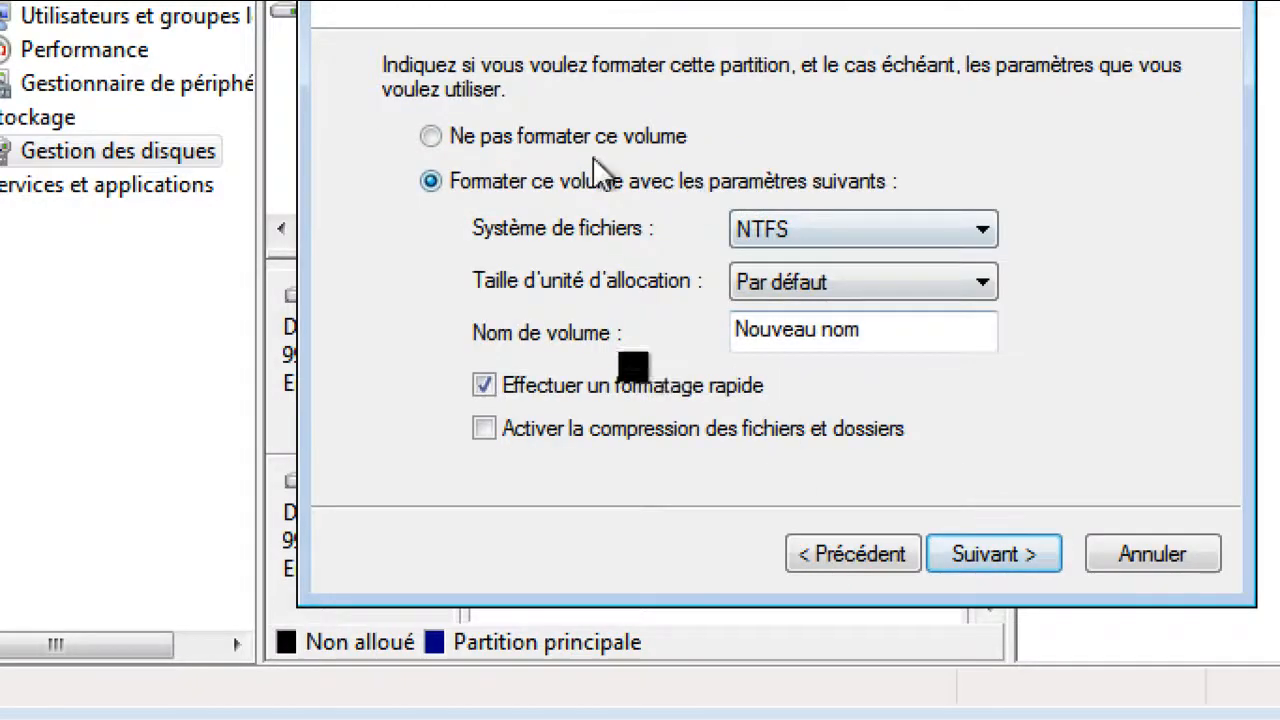
click(640, 138)
click(990, 554)
click(990, 557)
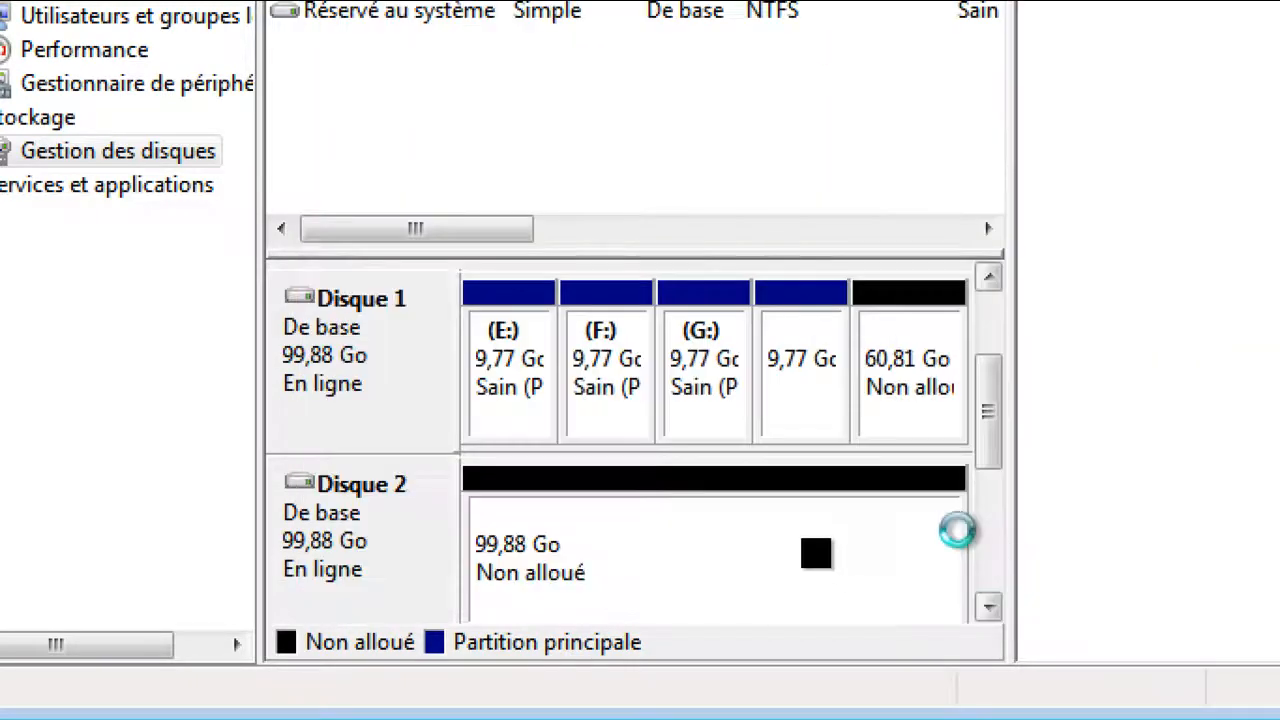
Create a fifth unformatted simple volume of 10000 Mo on Disque 1 with drive letter I
right_click(920, 382)
click(915, 387)
click(966, 558)
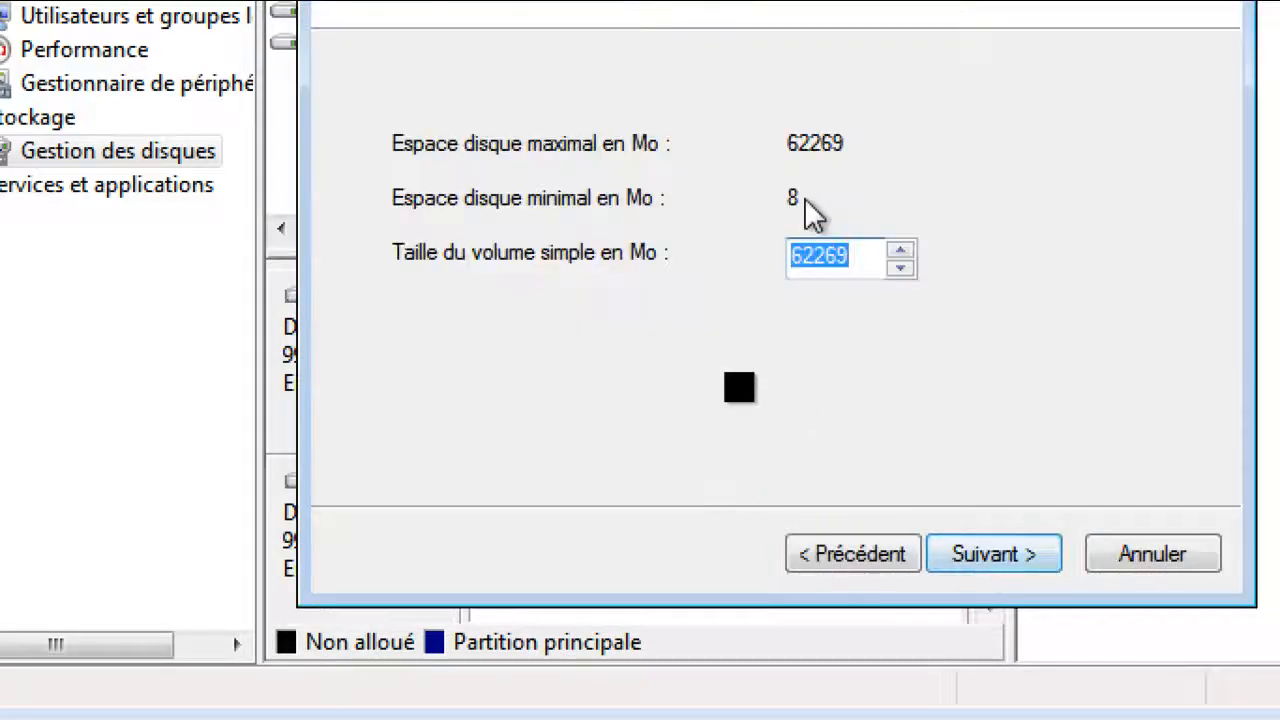
text(10000)
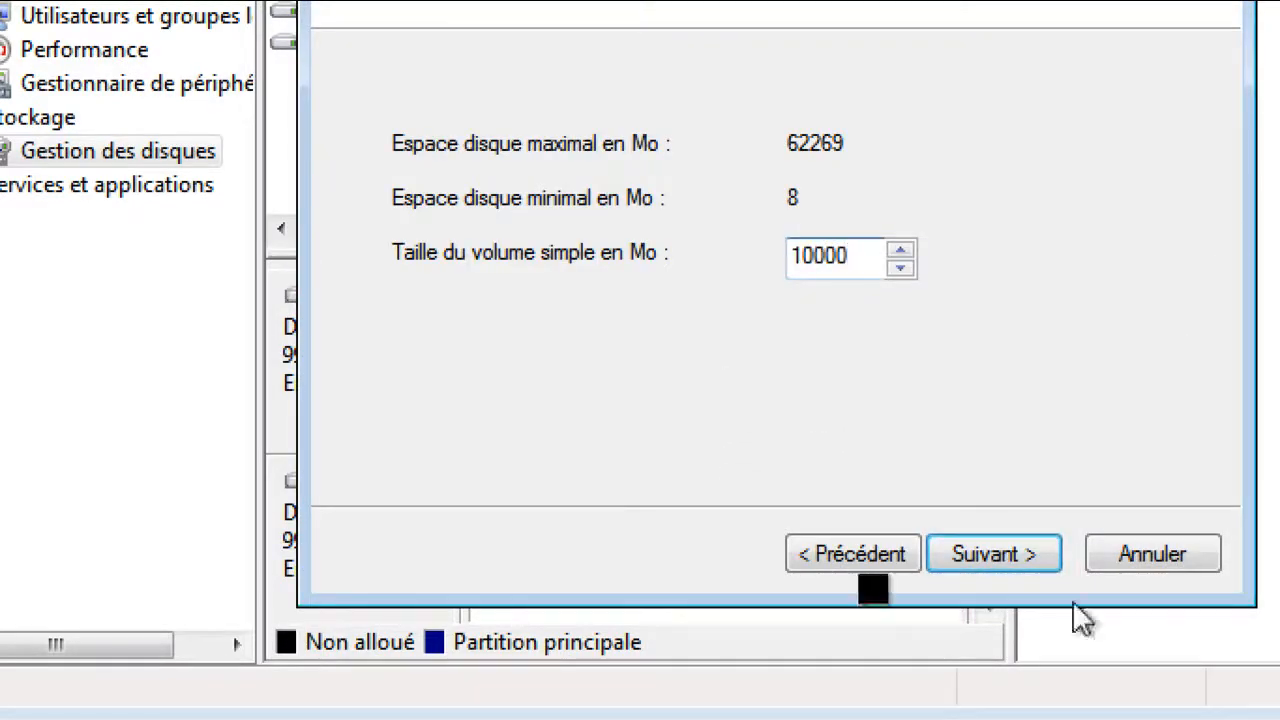
click(968, 562)
click(970, 560)
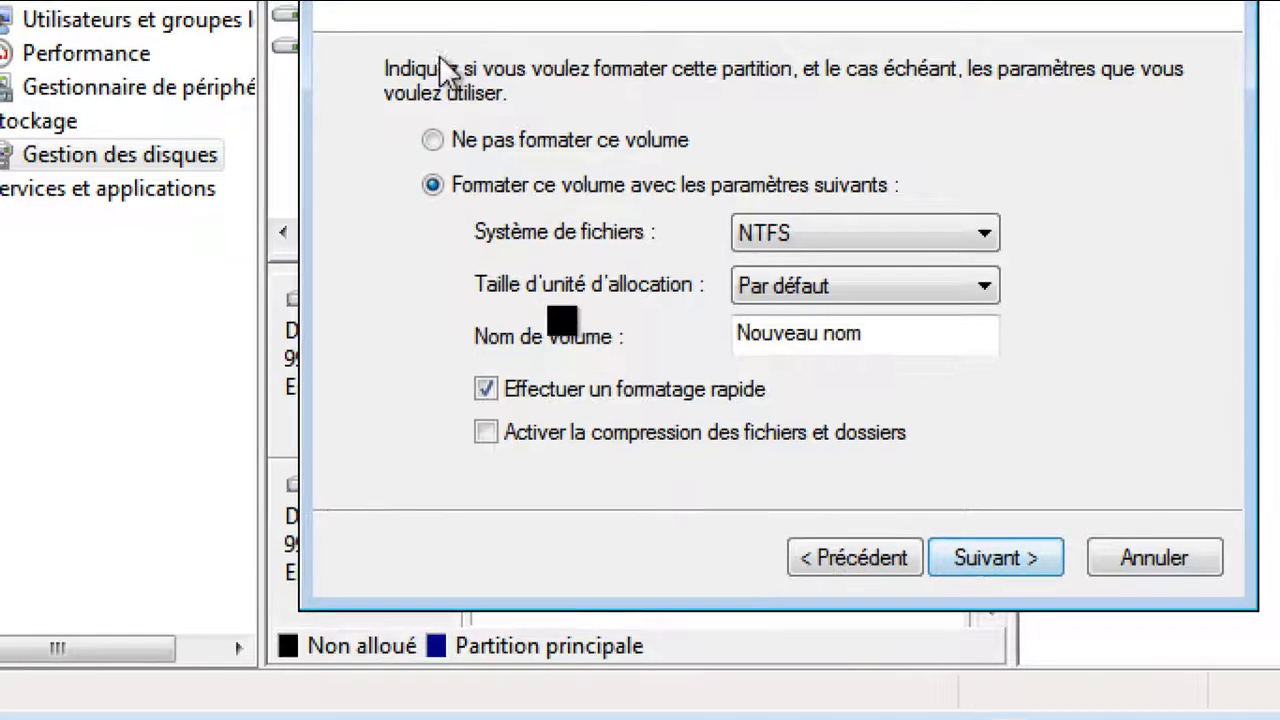
click(486, 141)
click(965, 558)
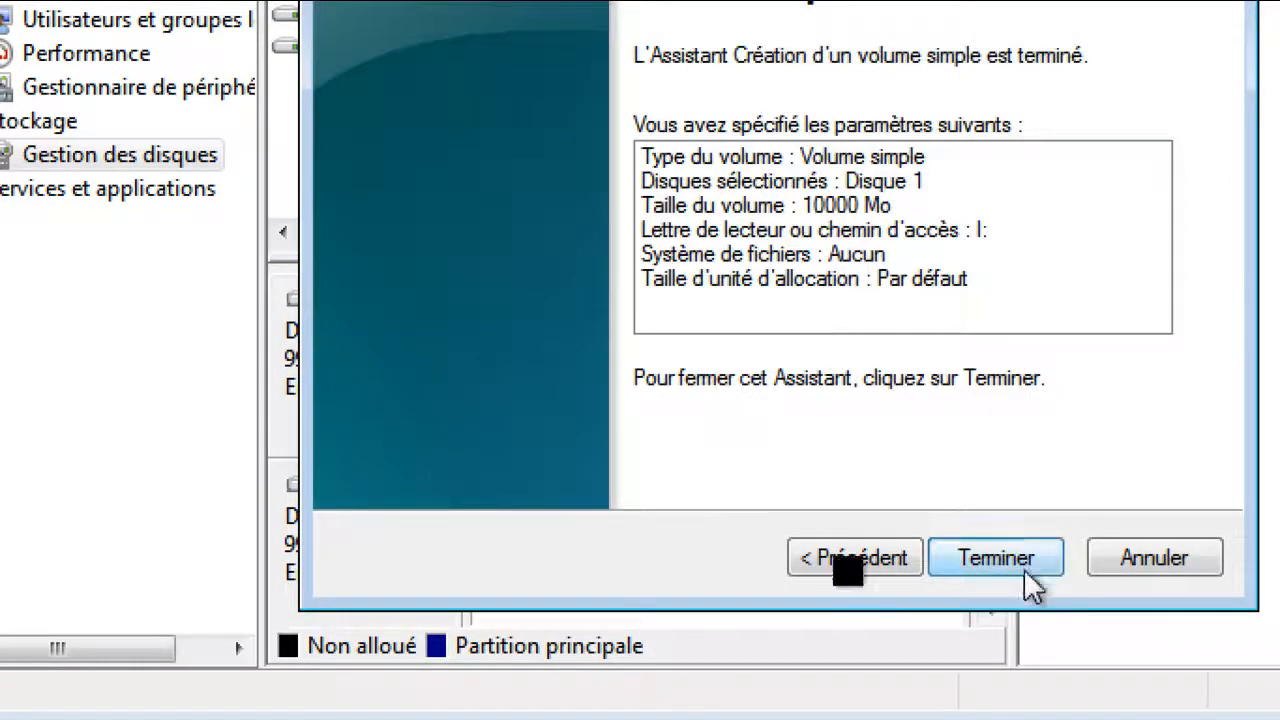
click(998, 558)
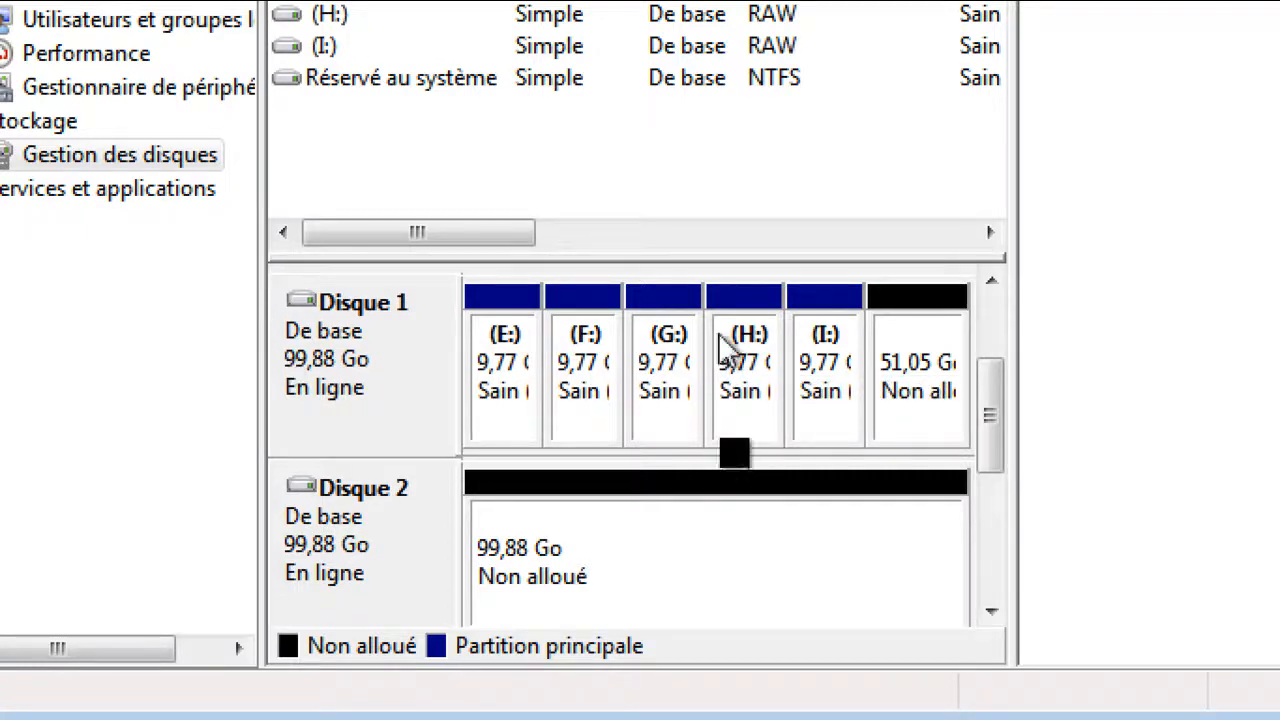
Delete the simple volumes I: and H: from Disque 1, accepting the loss of their data
right_click(940, 390)
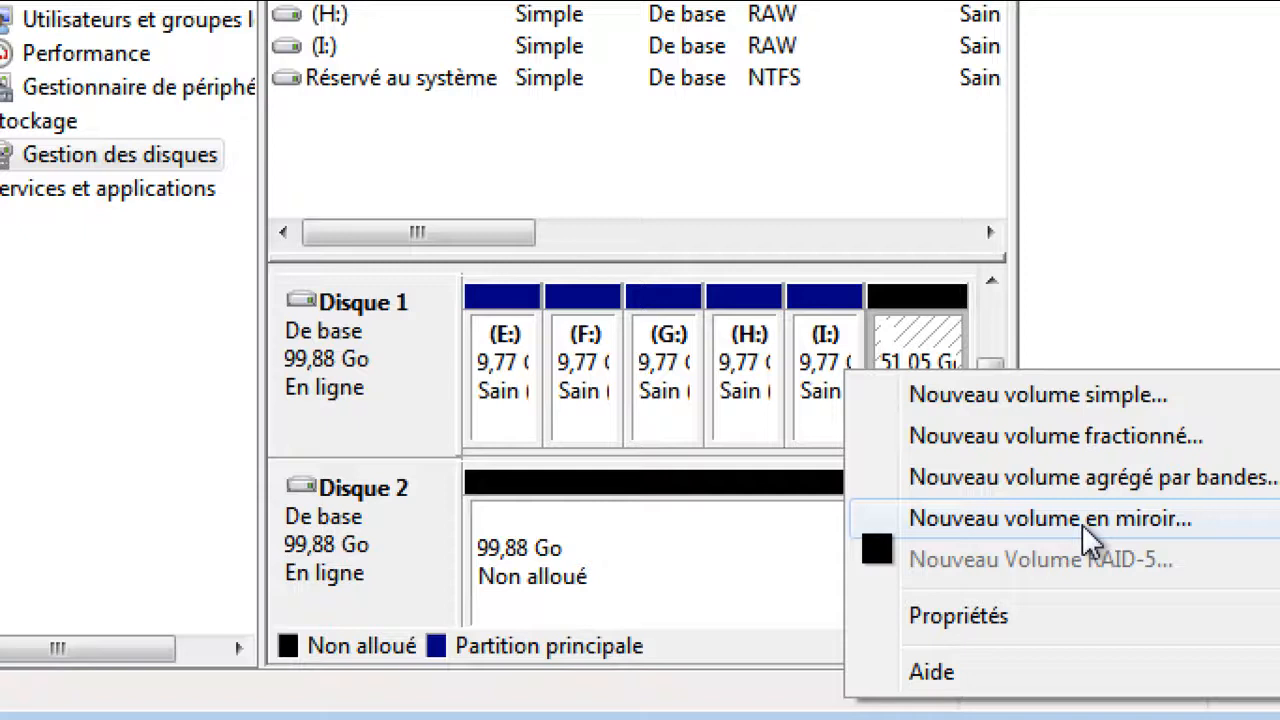
click(663, 583)
right_click(826, 412)
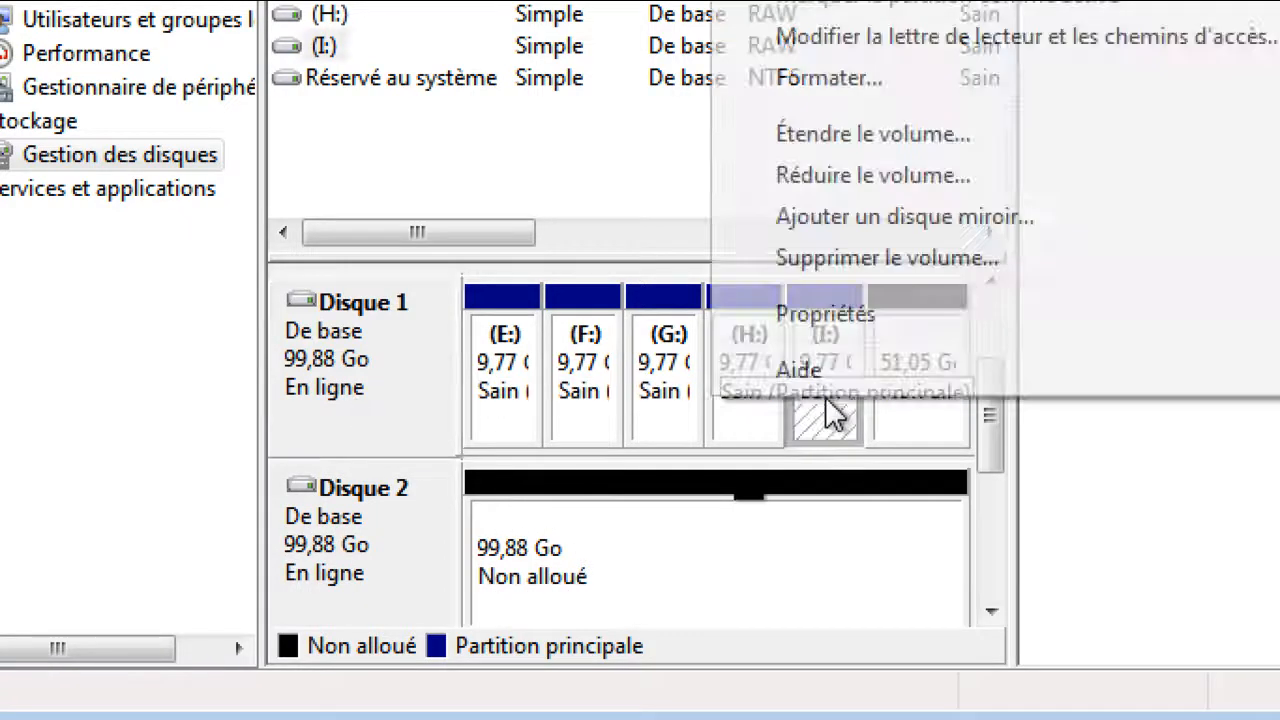
click(878, 262)
click(845, 368)
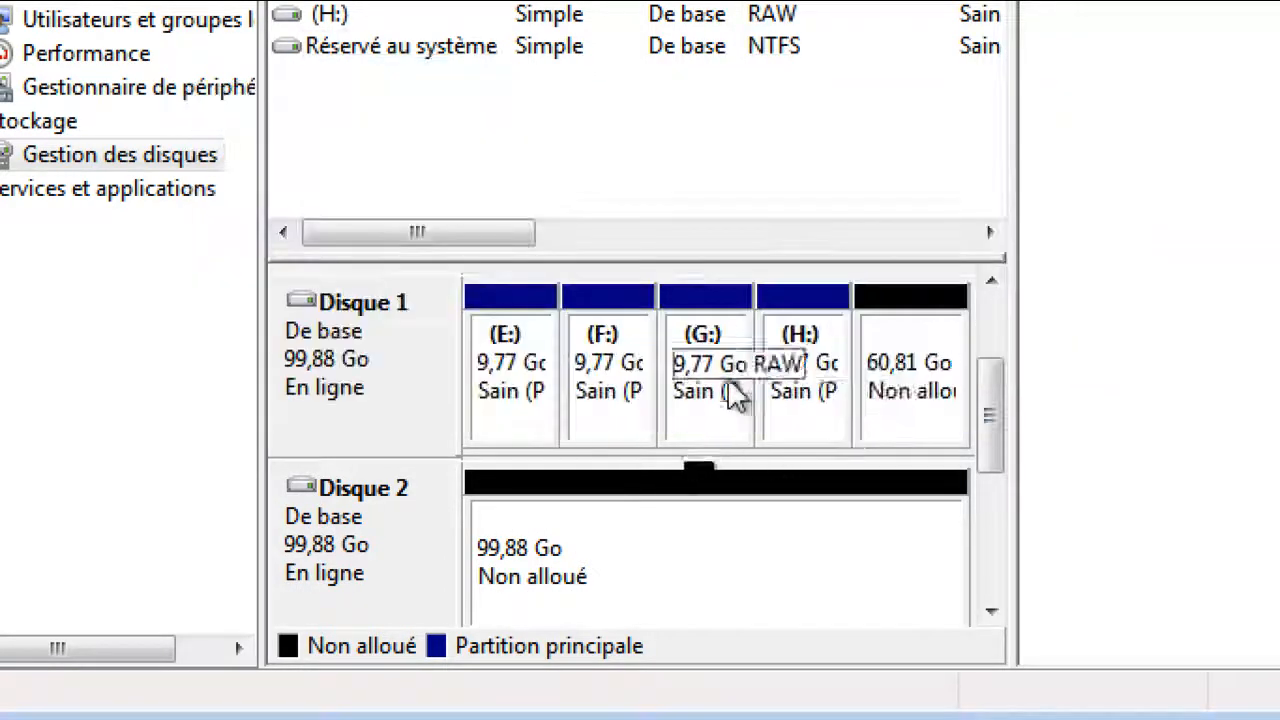
right_click(790, 398)
click(857, 265)
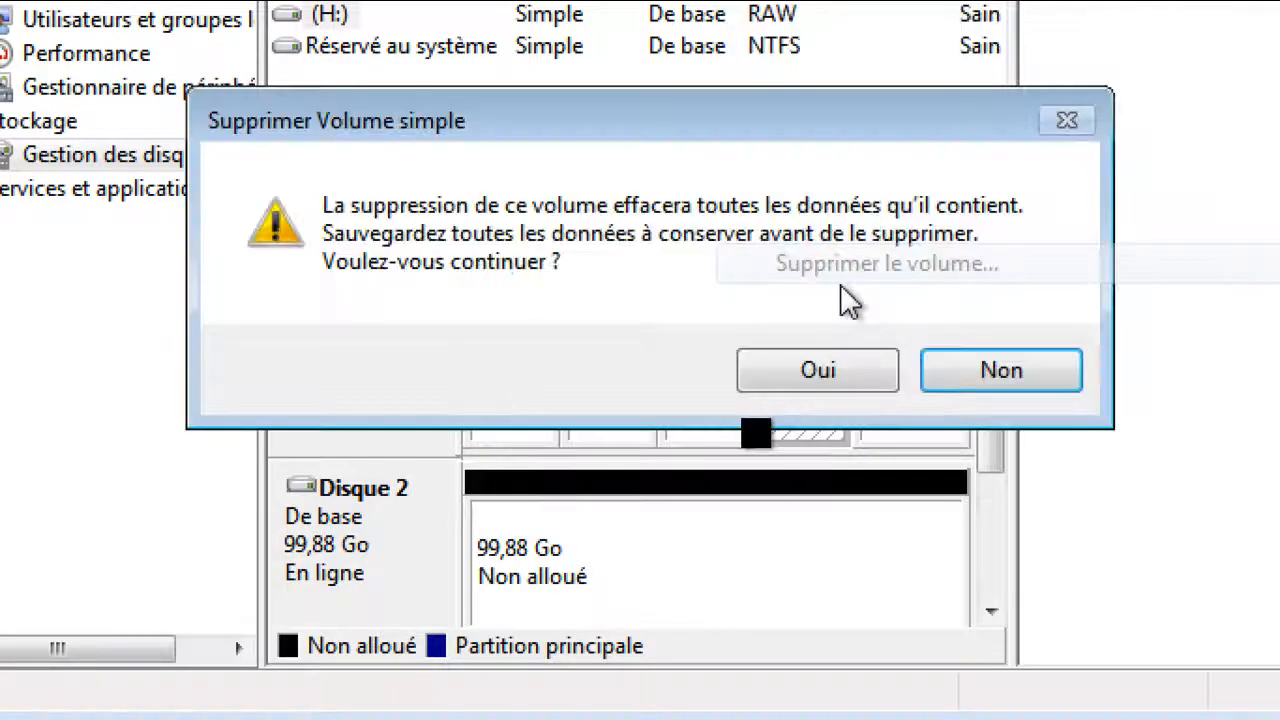
click(819, 372)
Delete the remaining simple volumes G:, F: and E: so that Disque 1 is fully unallocated
click(762, 410)
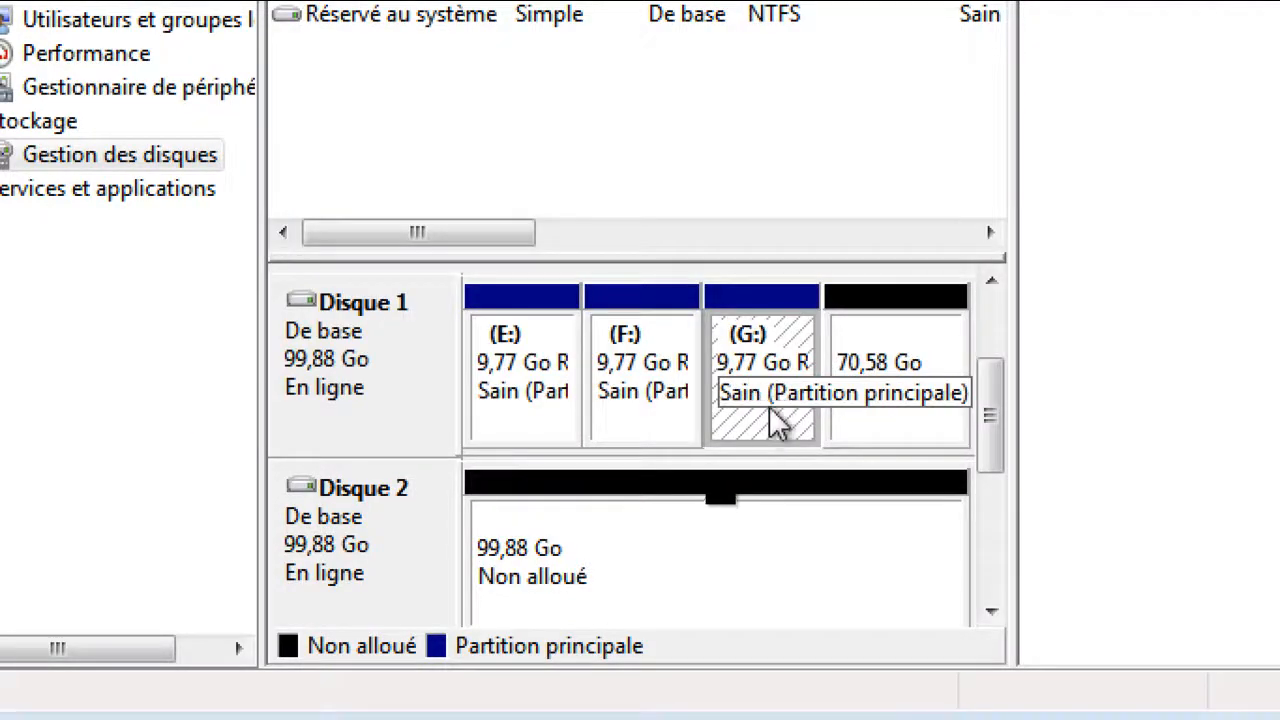
right_click(768, 432)
click(852, 278)
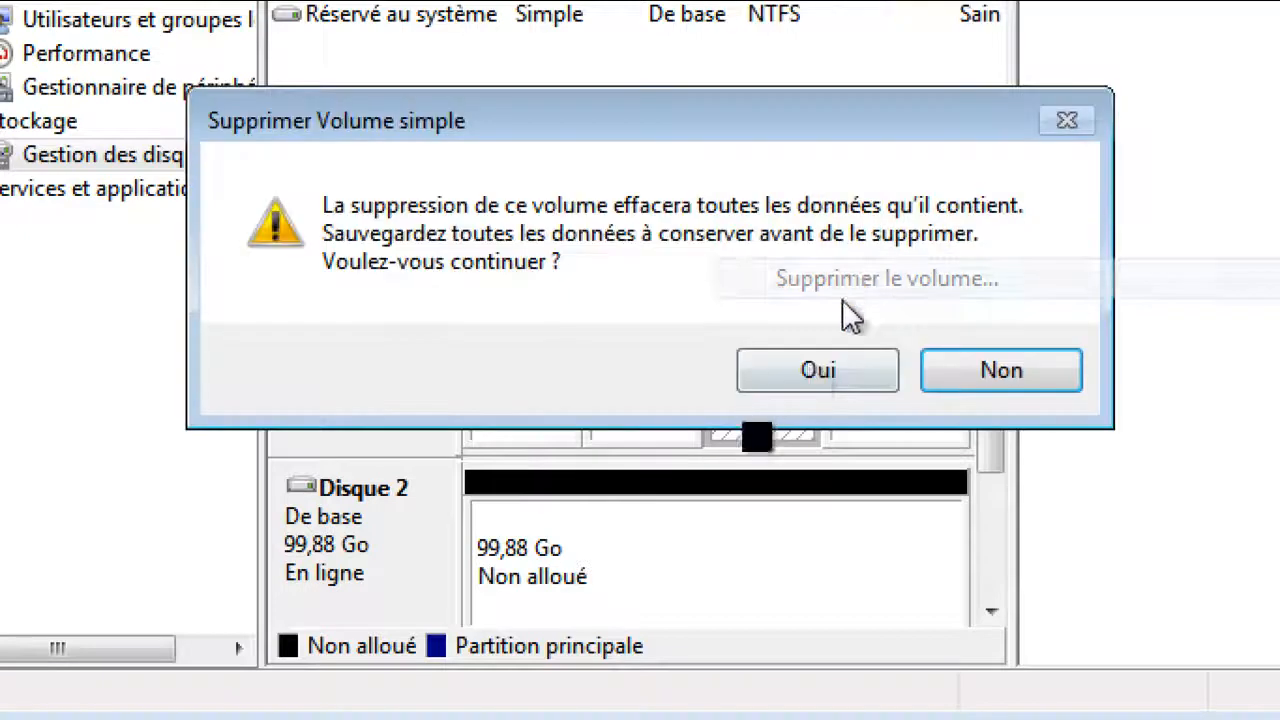
click(808, 370)
right_click(676, 424)
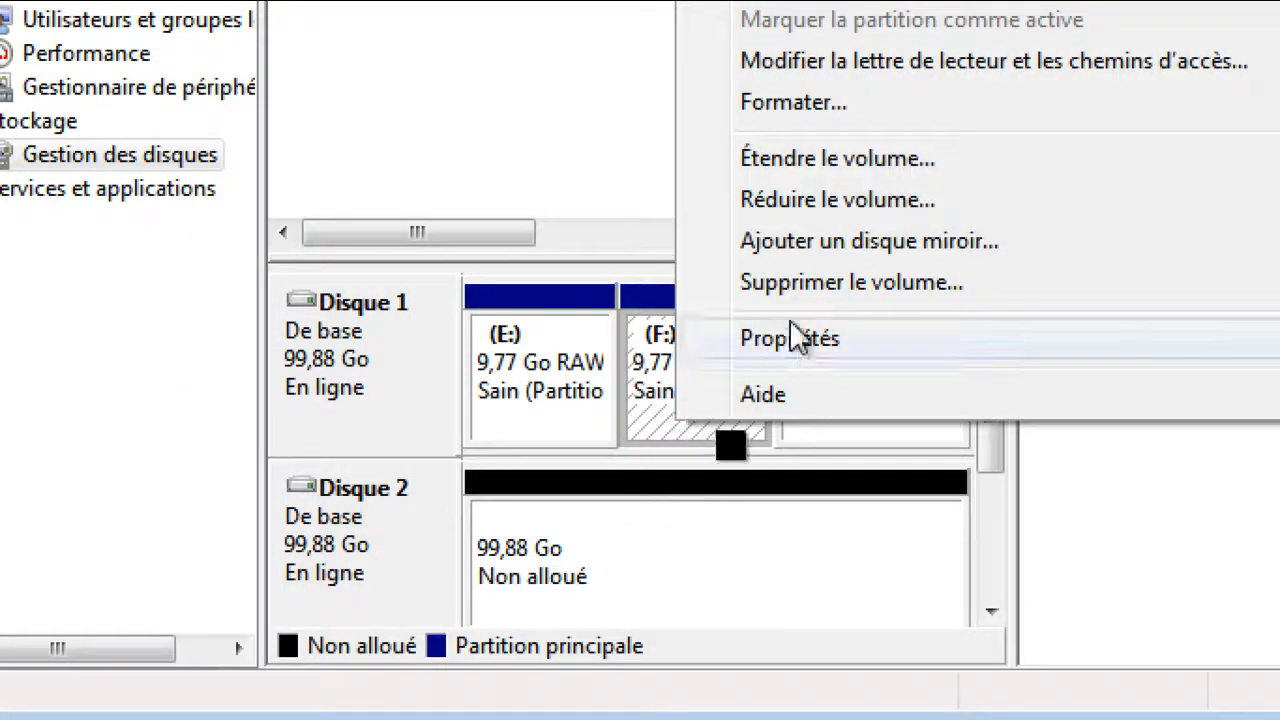
click(811, 283)
click(800, 374)
click(588, 418)
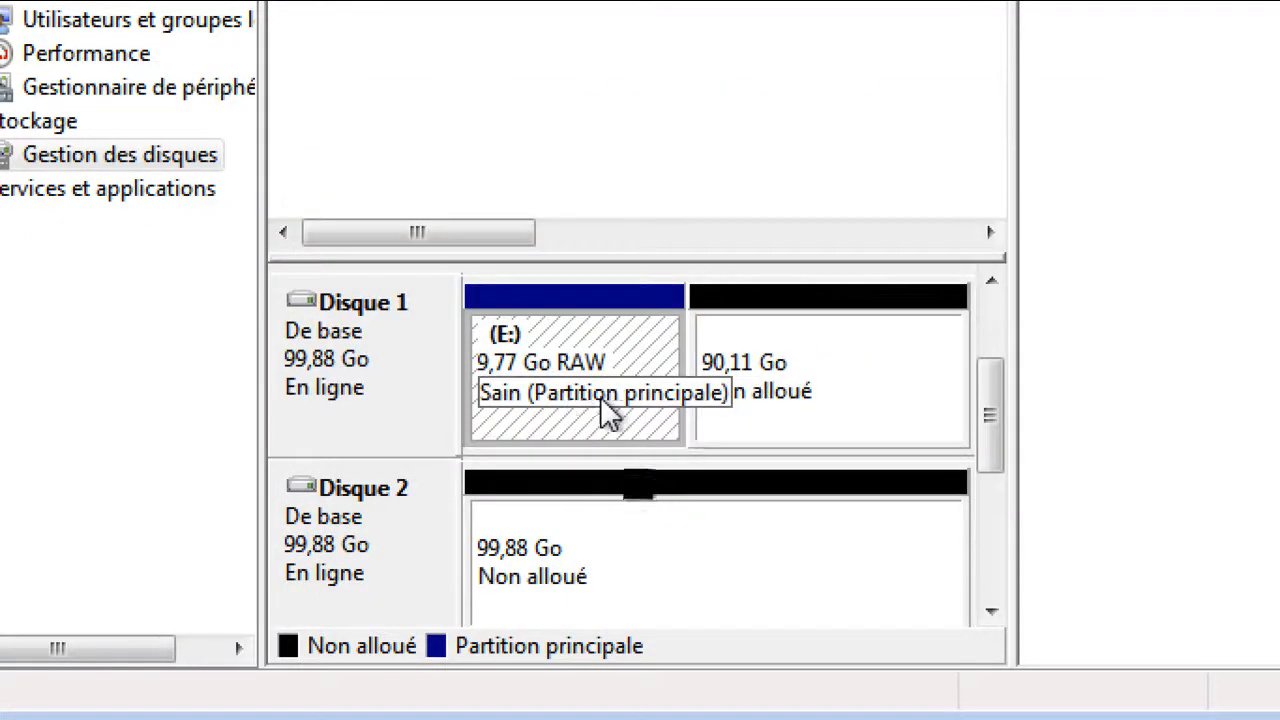
right_click(620, 368)
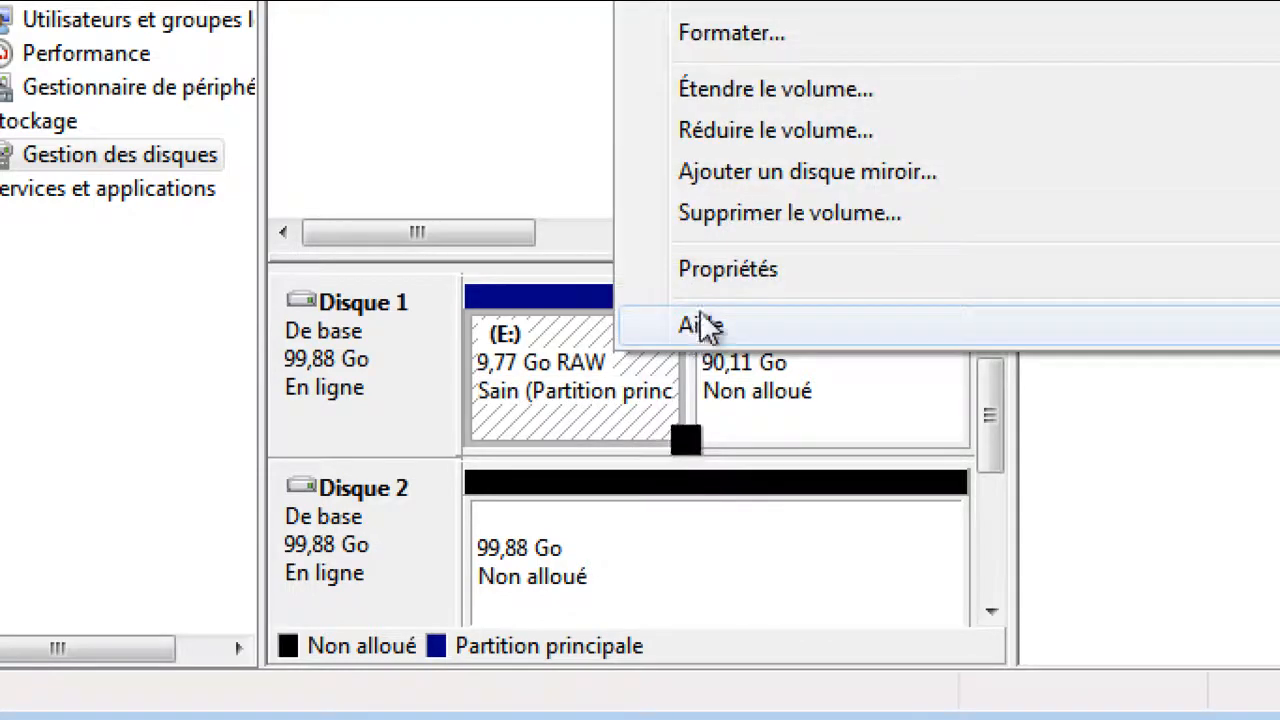
click(735, 213)
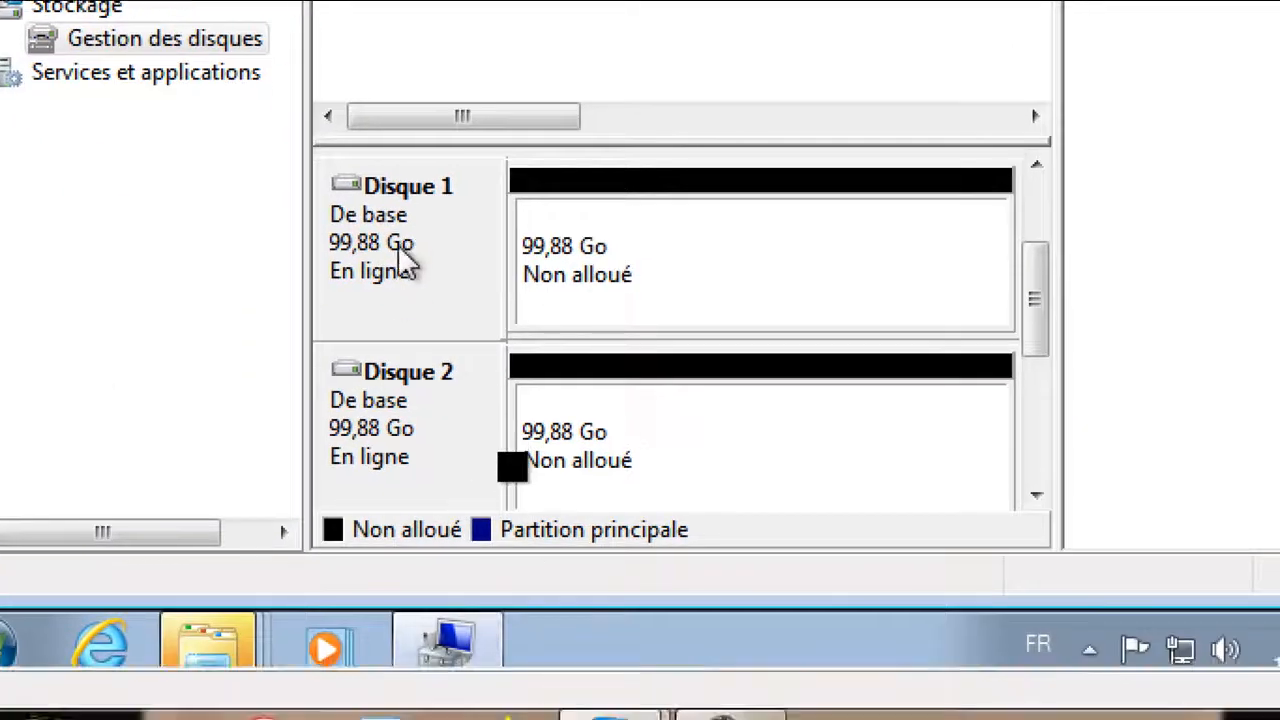
Convert both Disque 1 and Disque 2 to MBR disks
right_click(403, 252)
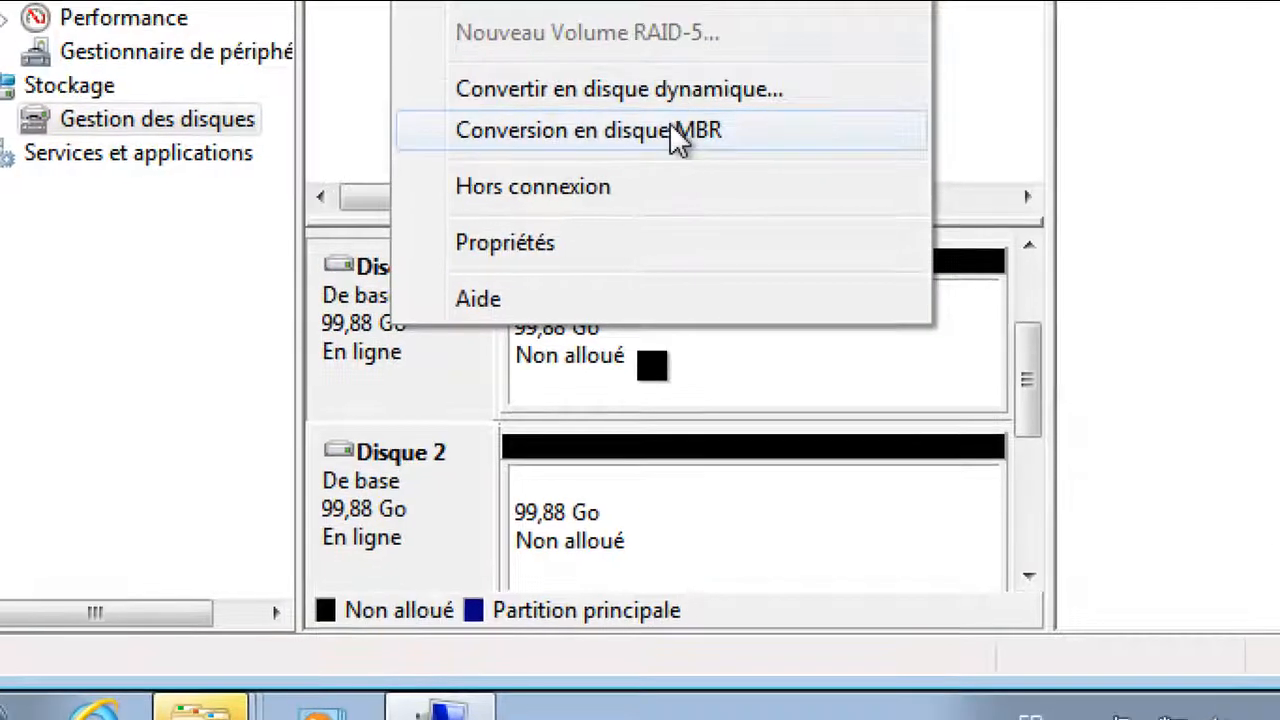
click(608, 140)
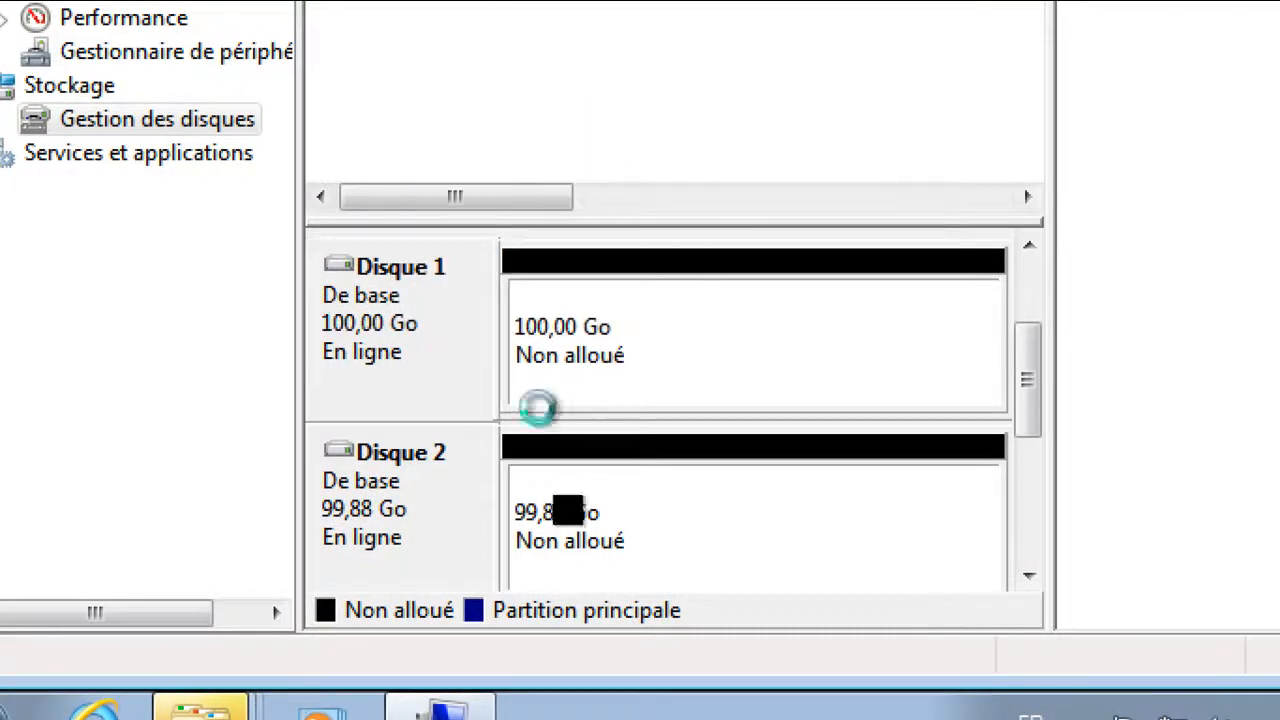
right_click(395, 523)
click(556, 306)
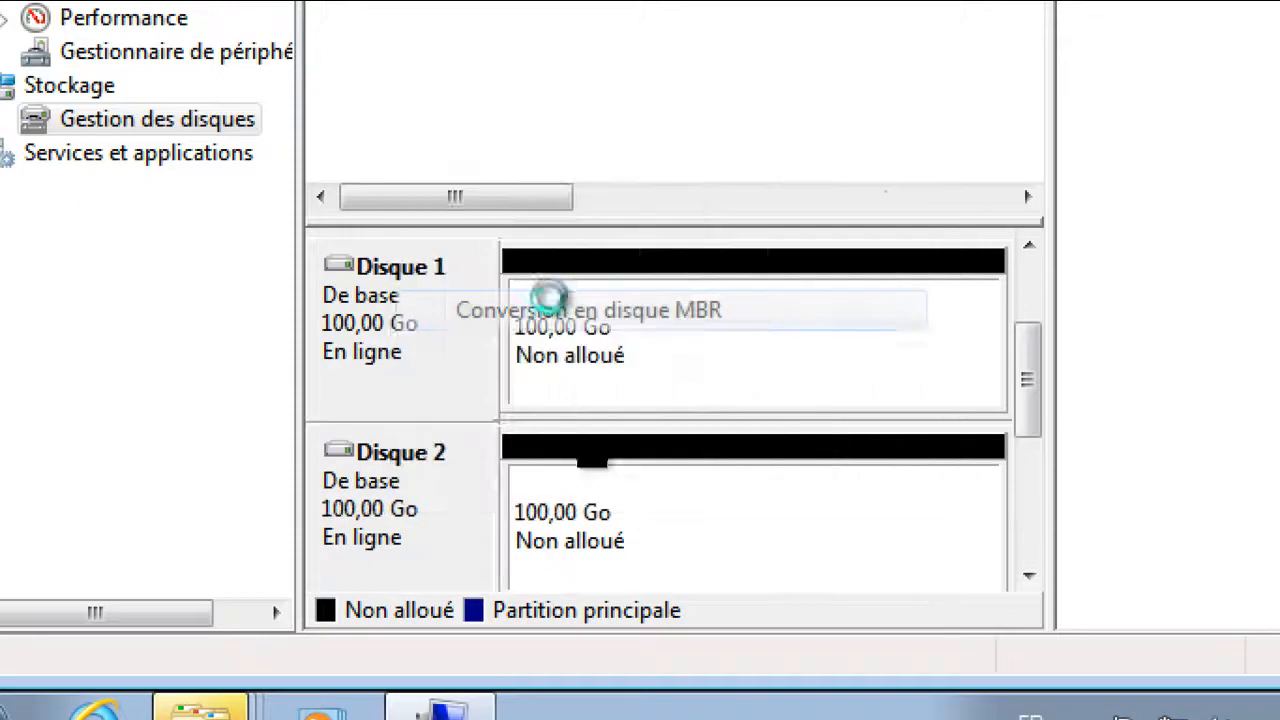
Create a mirrored NTFS volume of 102397 Mo across Disque 1 and Disque 2 with drive letter E, accepting conversion to dynamic disks
right_click(638, 365)
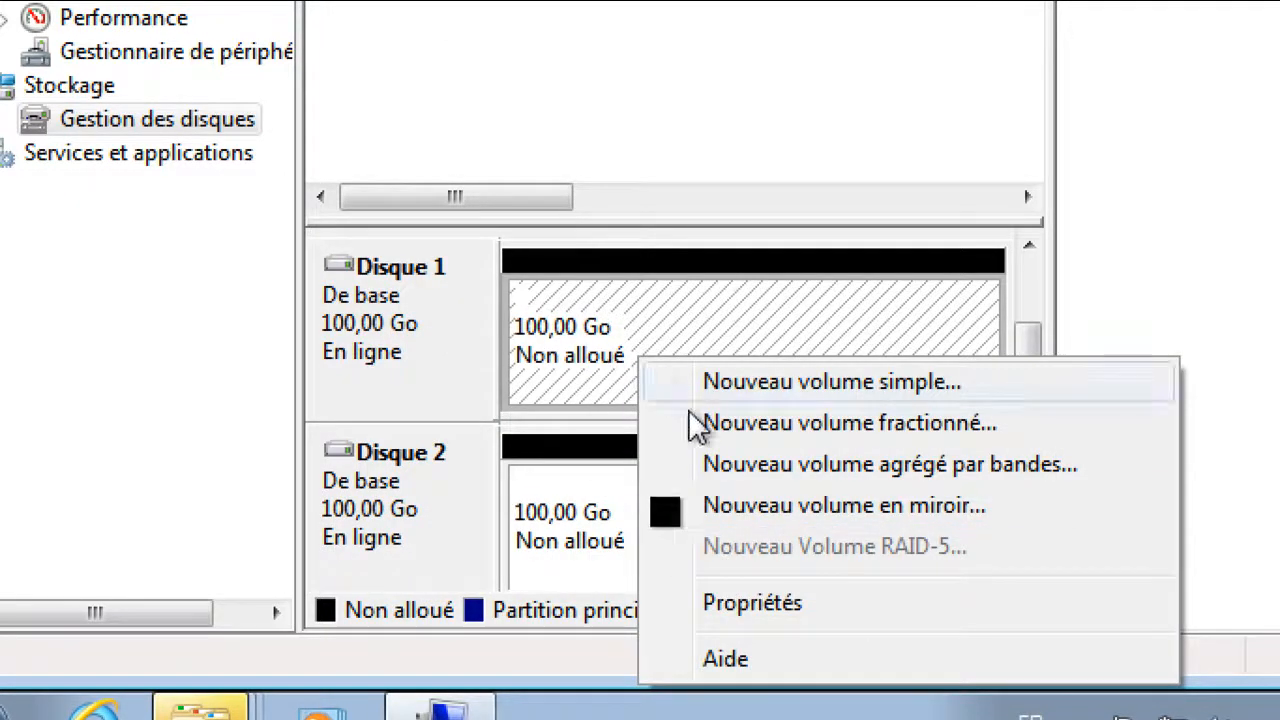
click(736, 509)
click(1065, 560)
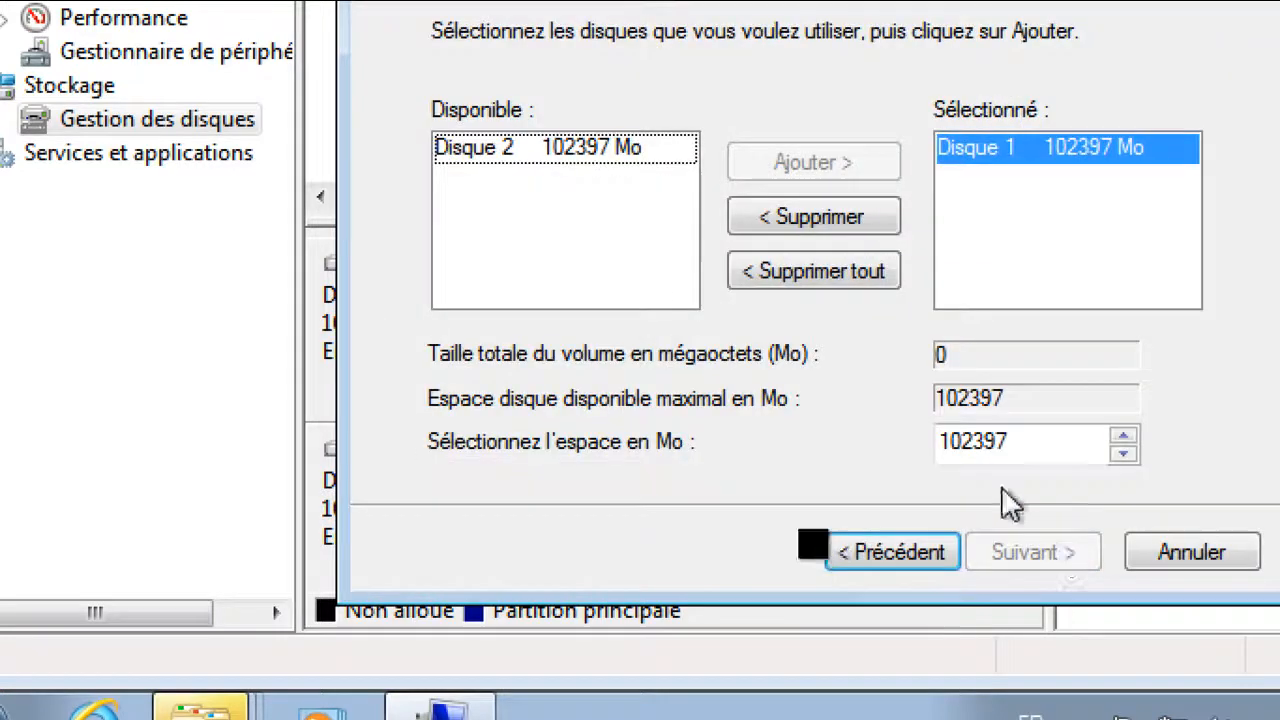
click(590, 168)
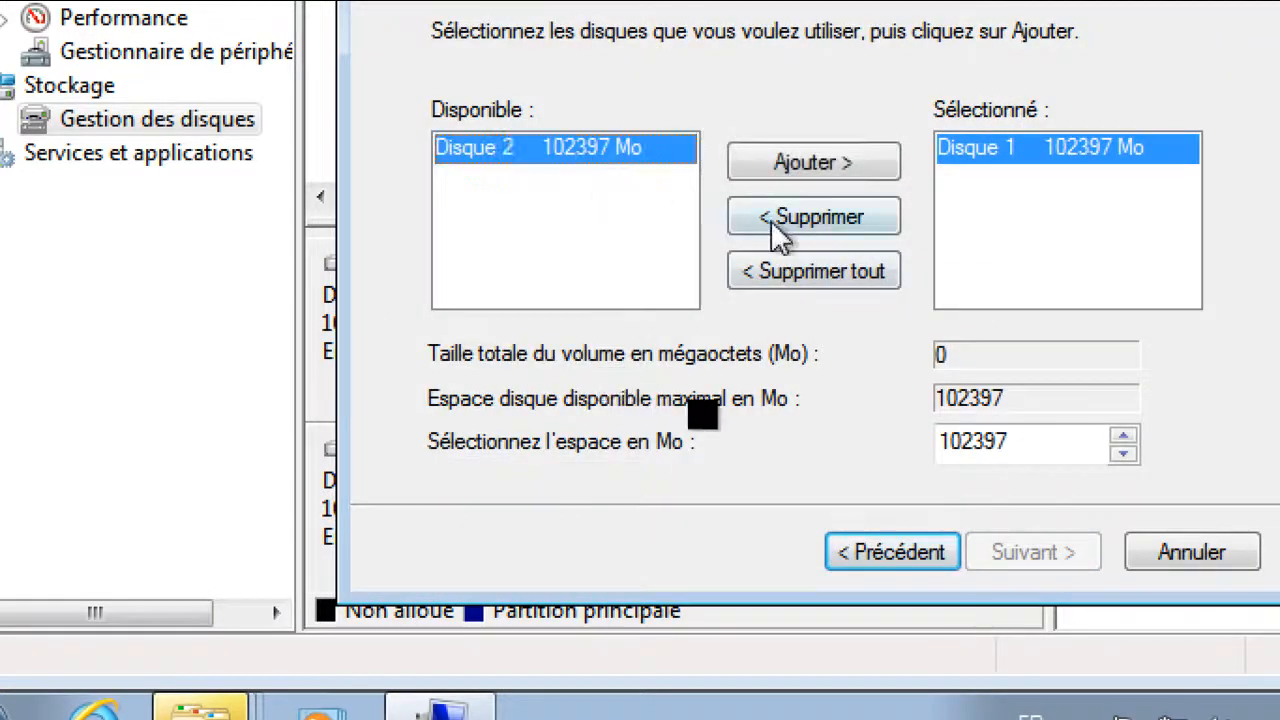
click(800, 172)
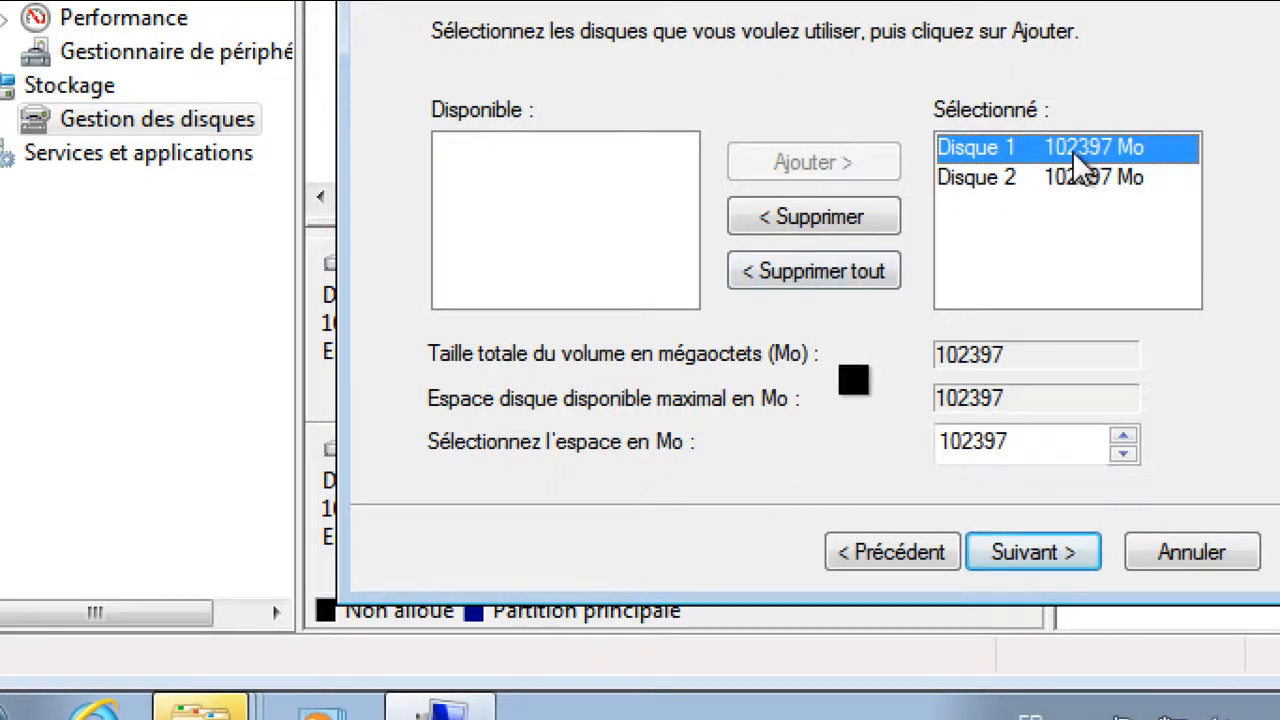
click(1051, 557)
click(1051, 557)
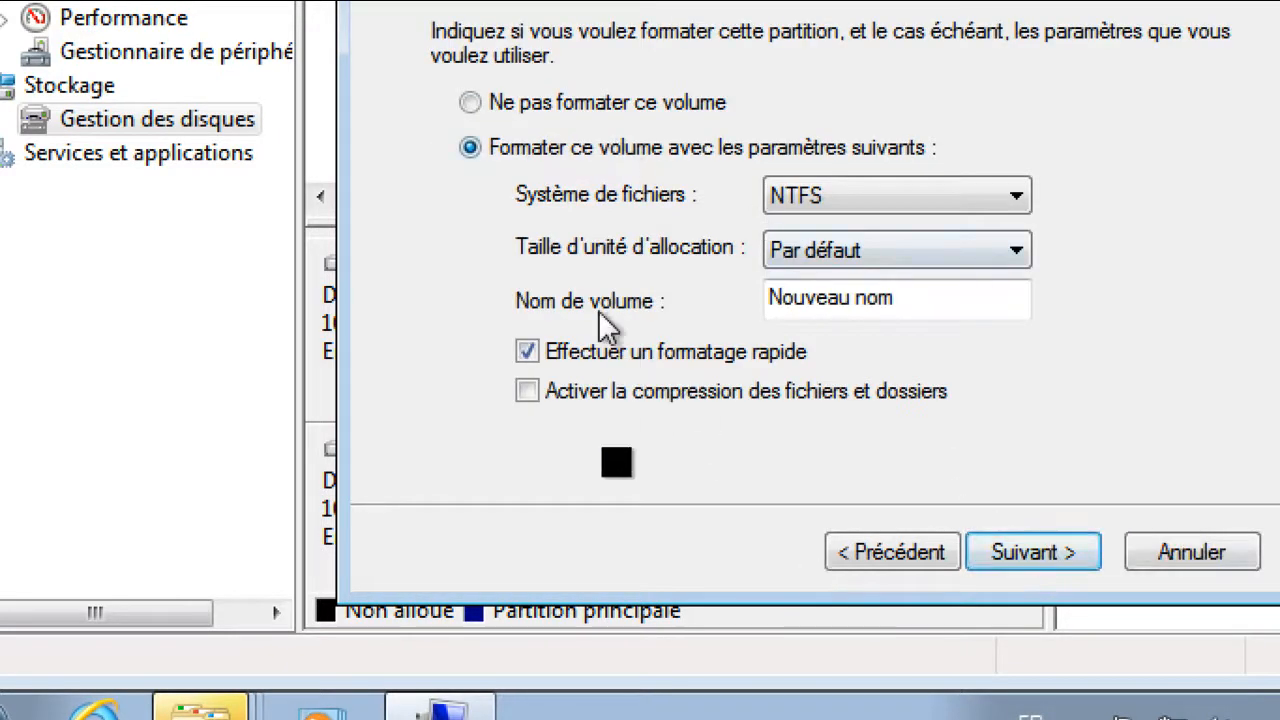
click(1031, 570)
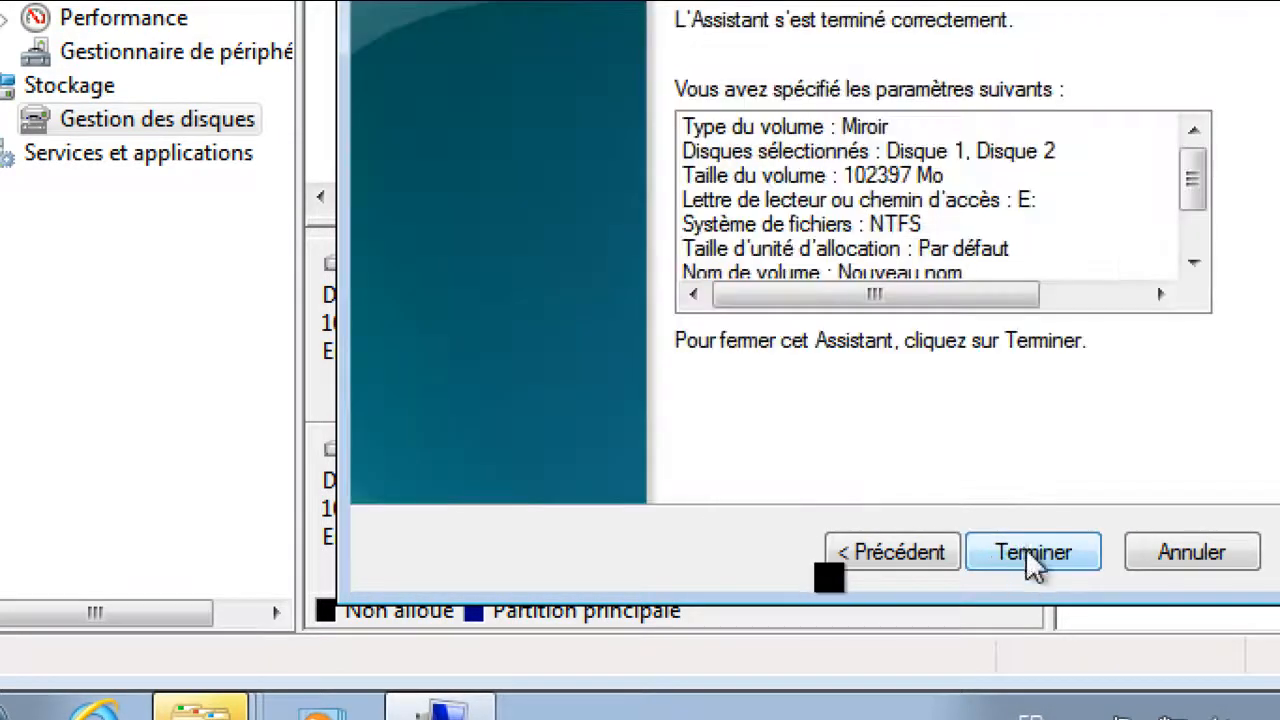
click(1033, 572)
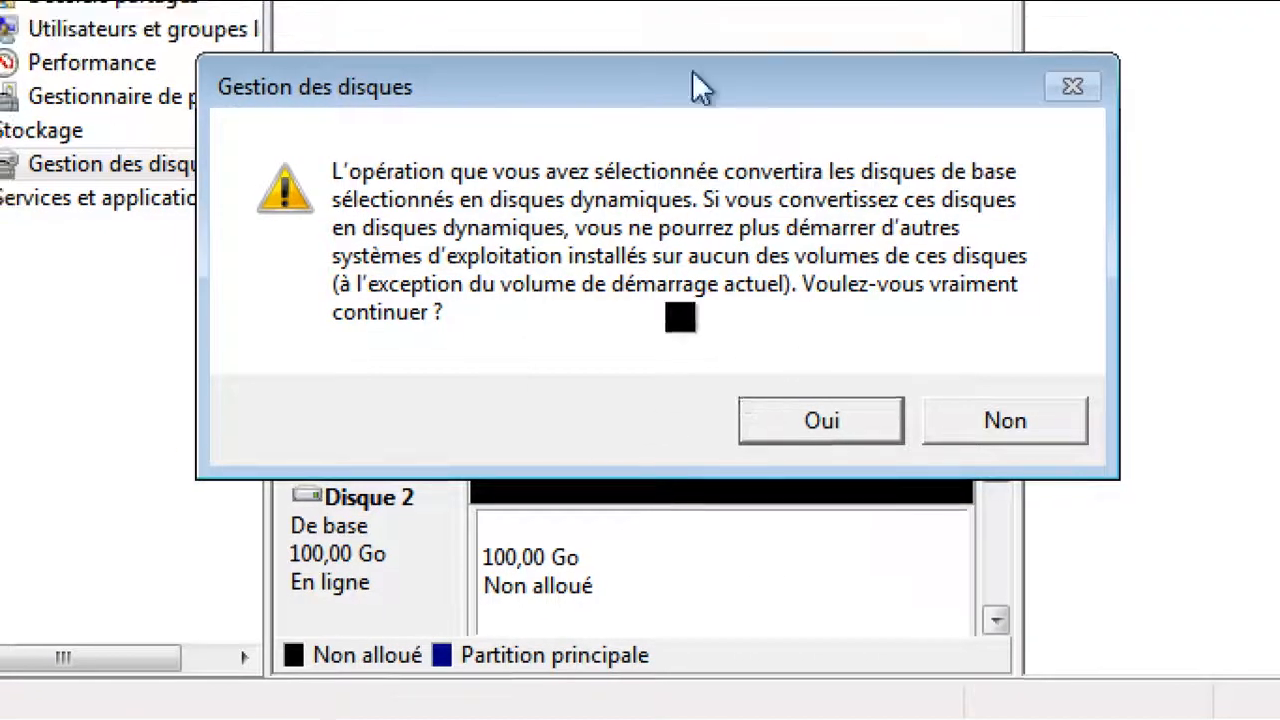
click(817, 420)
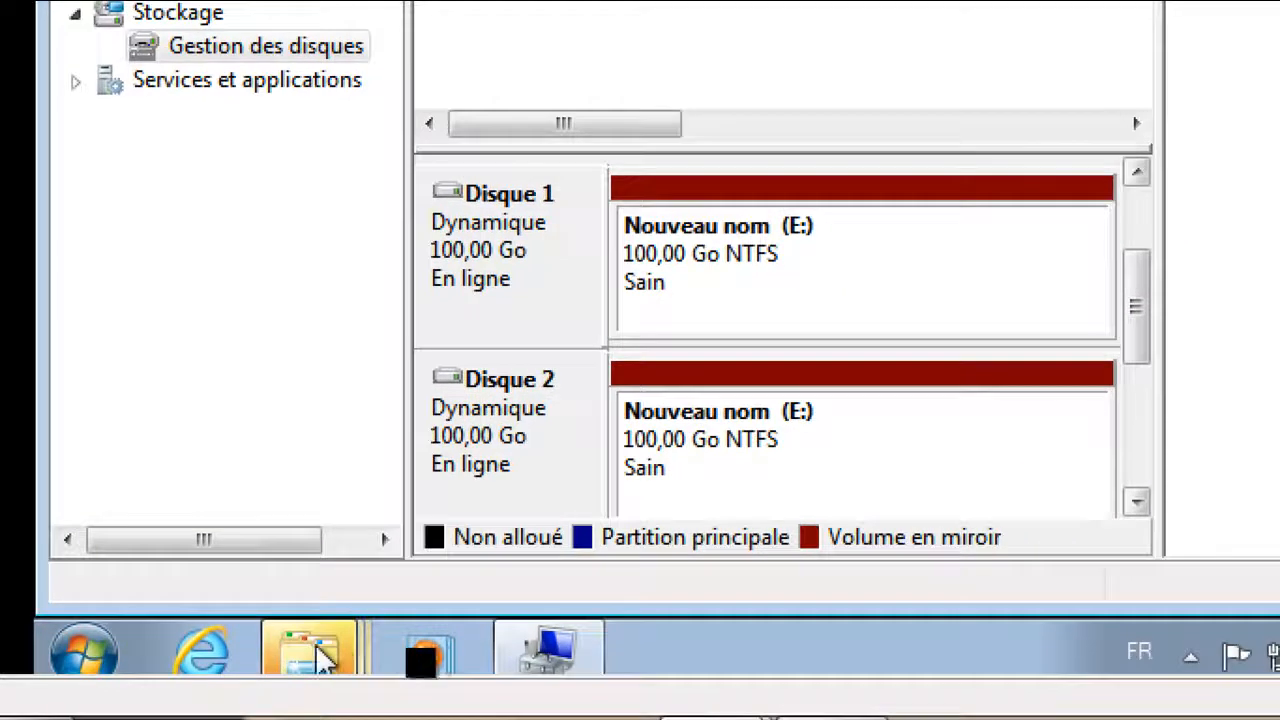
Close the leftover format and autoplay windows, and open Ordinateur in a new Explorer window
right_click(318, 645)
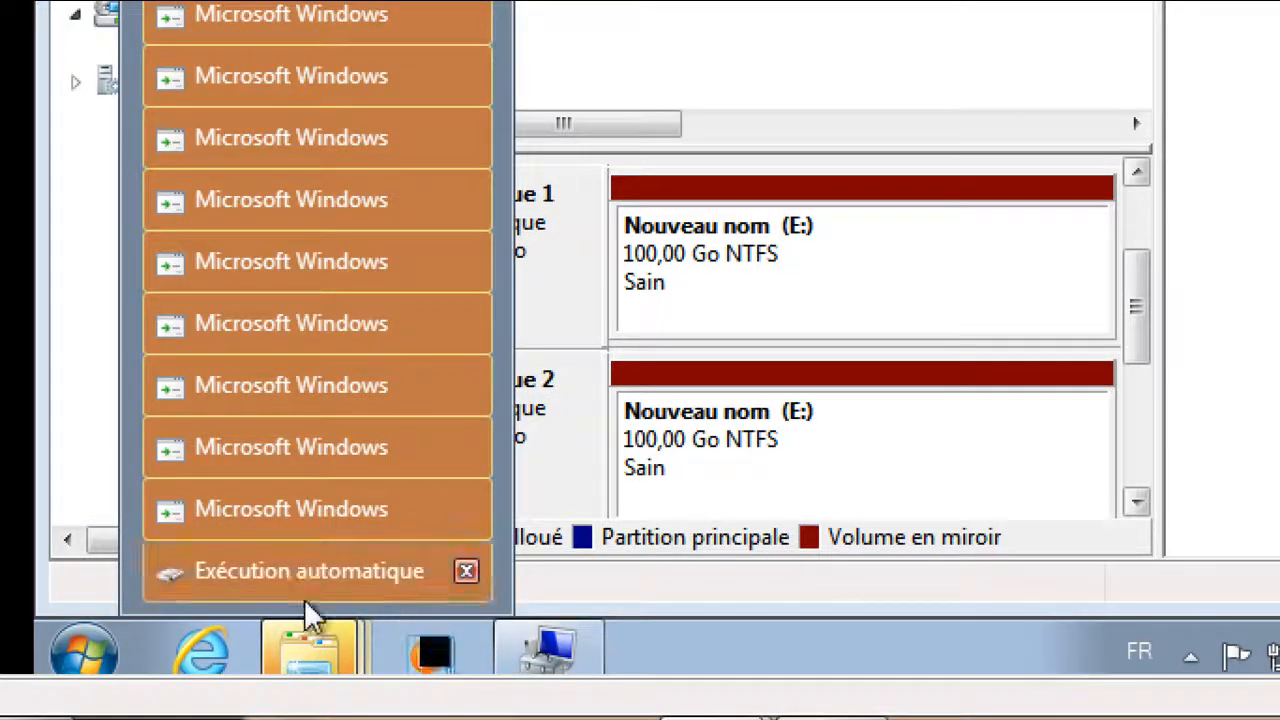
right_click(316, 654)
click(338, 588)
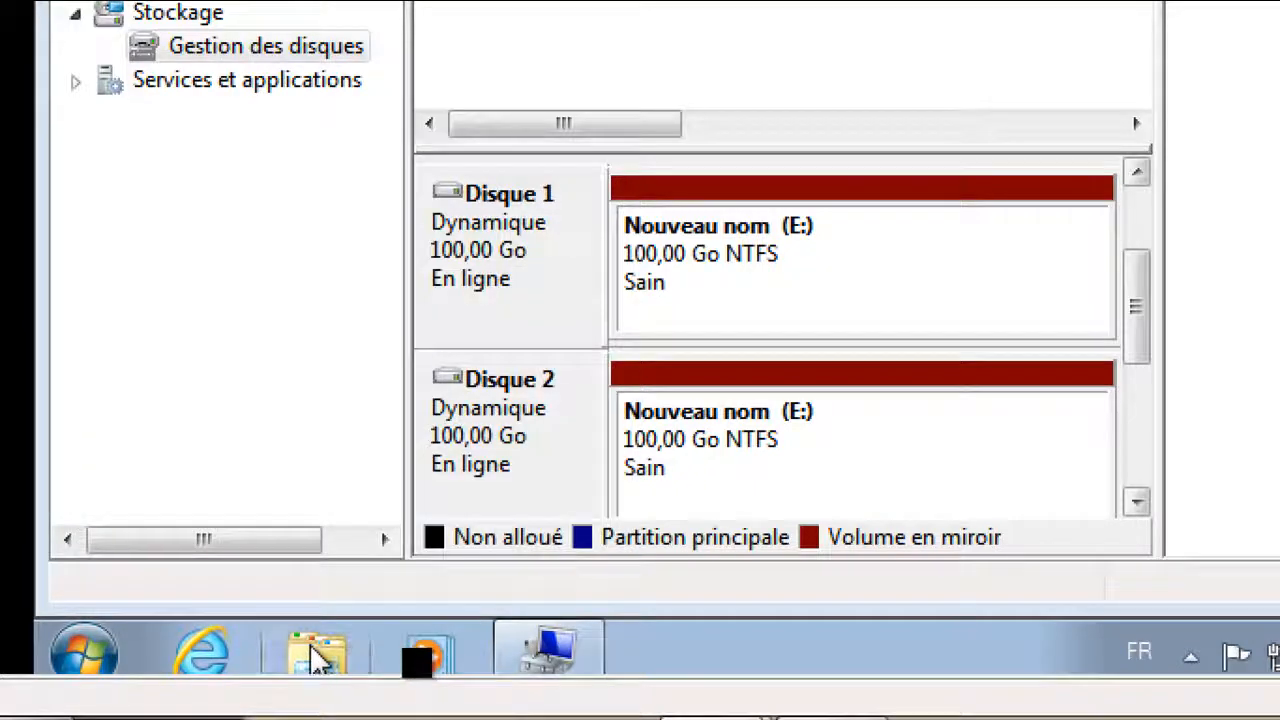
click(318, 655)
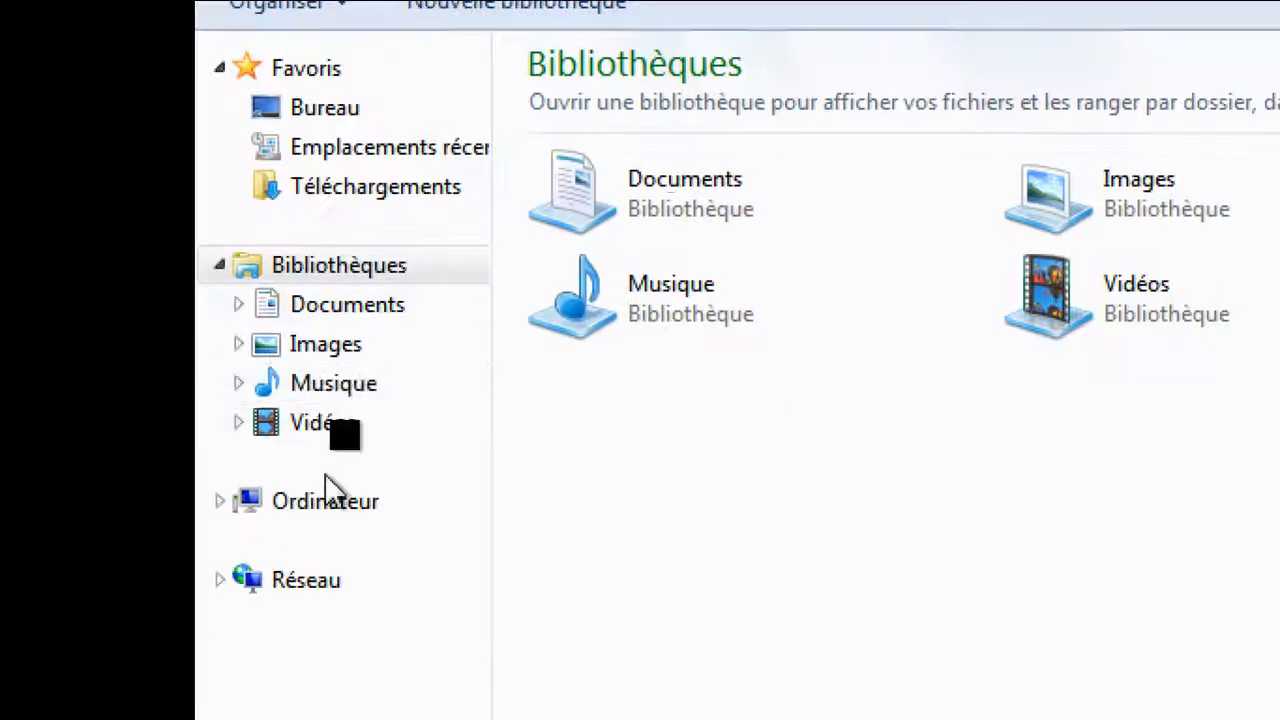
click(470, 484)
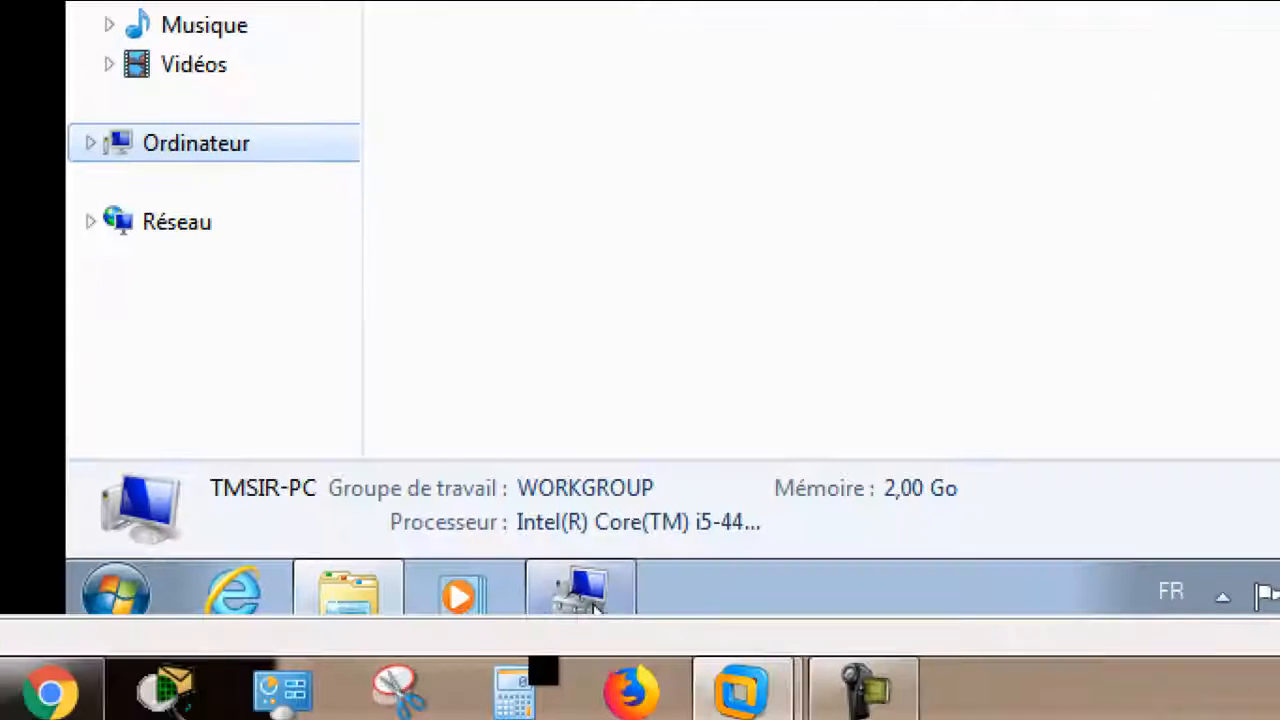
Examine the mirrored volume E: on Disque 1 and Disque 2 in Gestion des disques
mouse_move(592, 598)
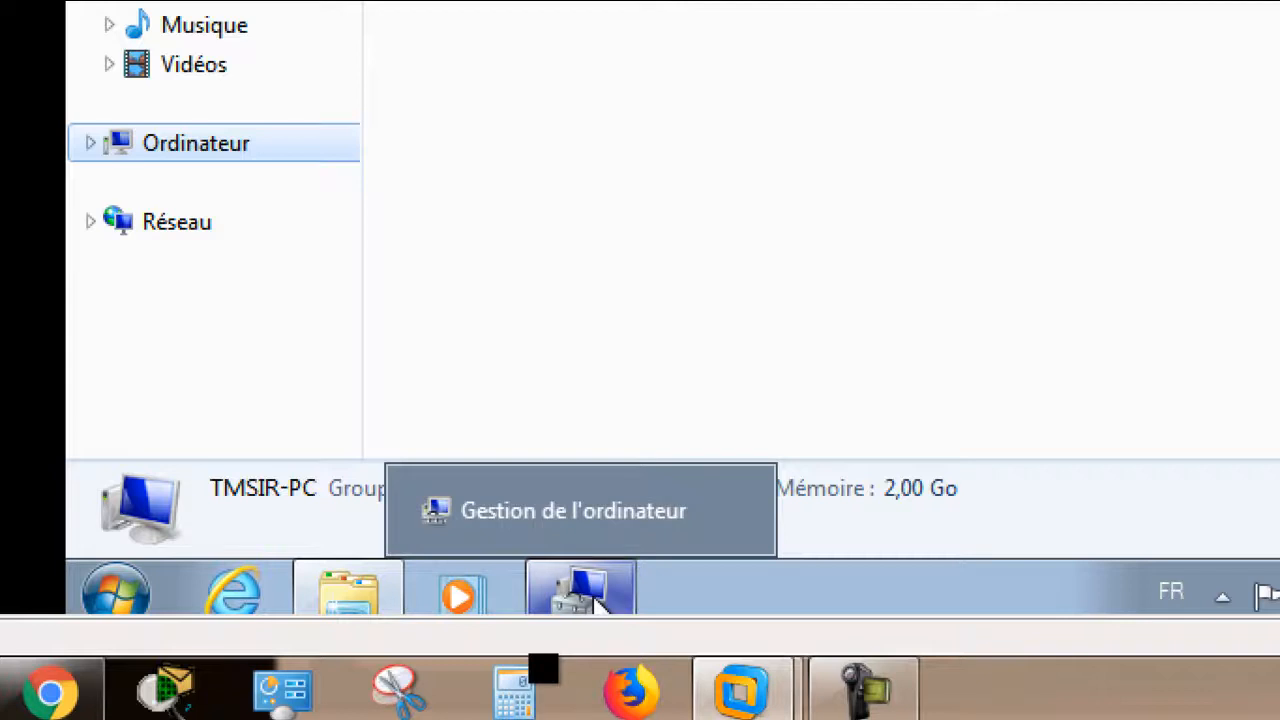
click(597, 600)
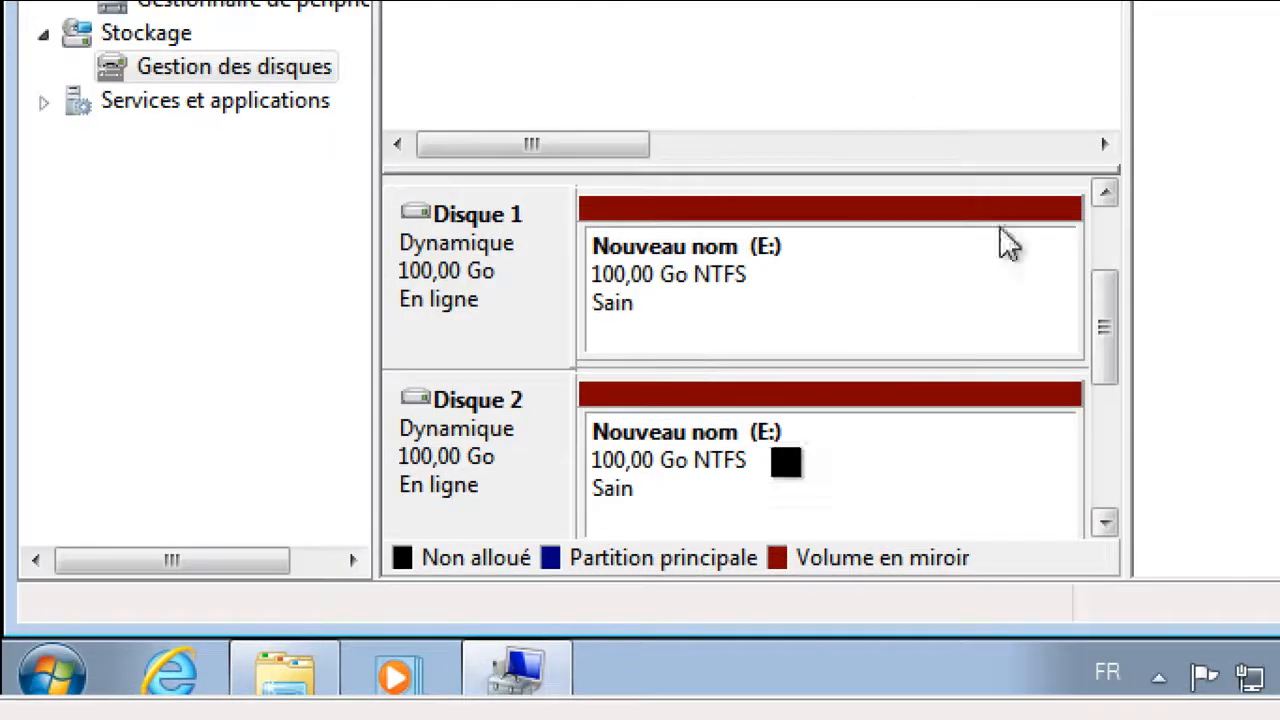
mouse_move(1114, 329)
mouse_down()
mouse_move(1121, 286)
mouse_move(1117, 352)
mouse_up()
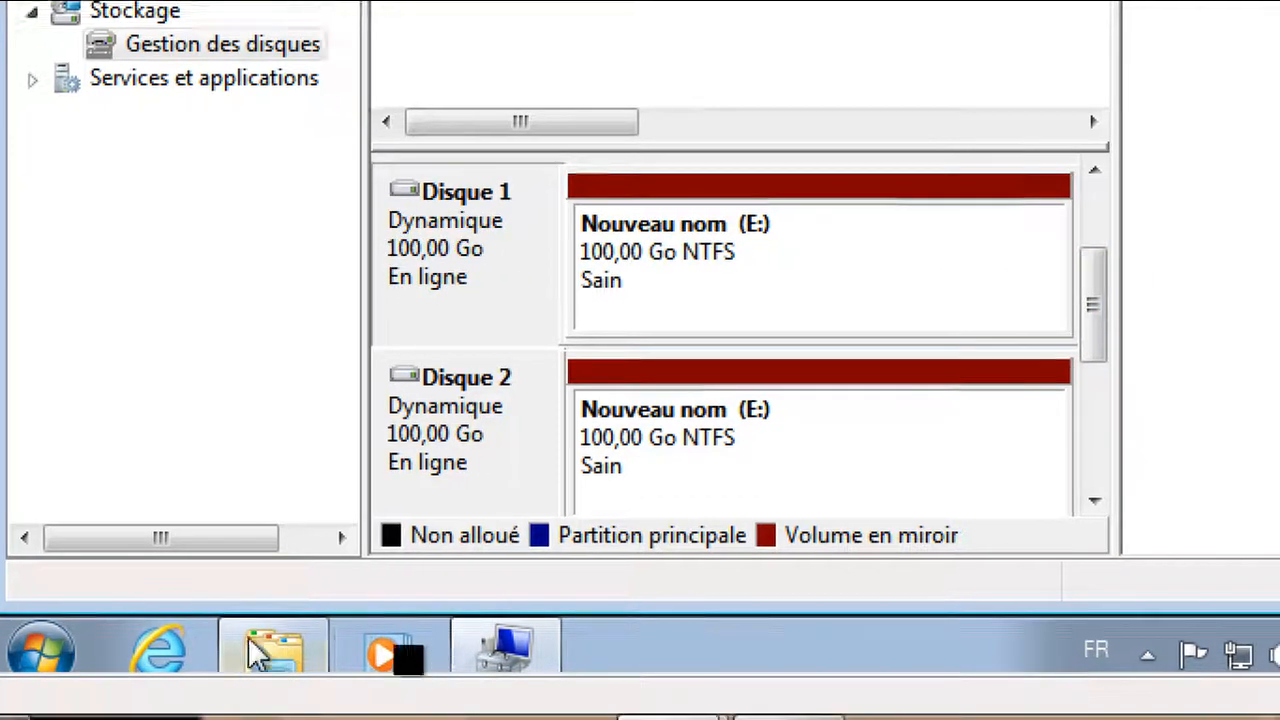
Open the mirrored volume Nouveau nom (E:) in Explorer and create a new folder with its default name
click(268, 672)
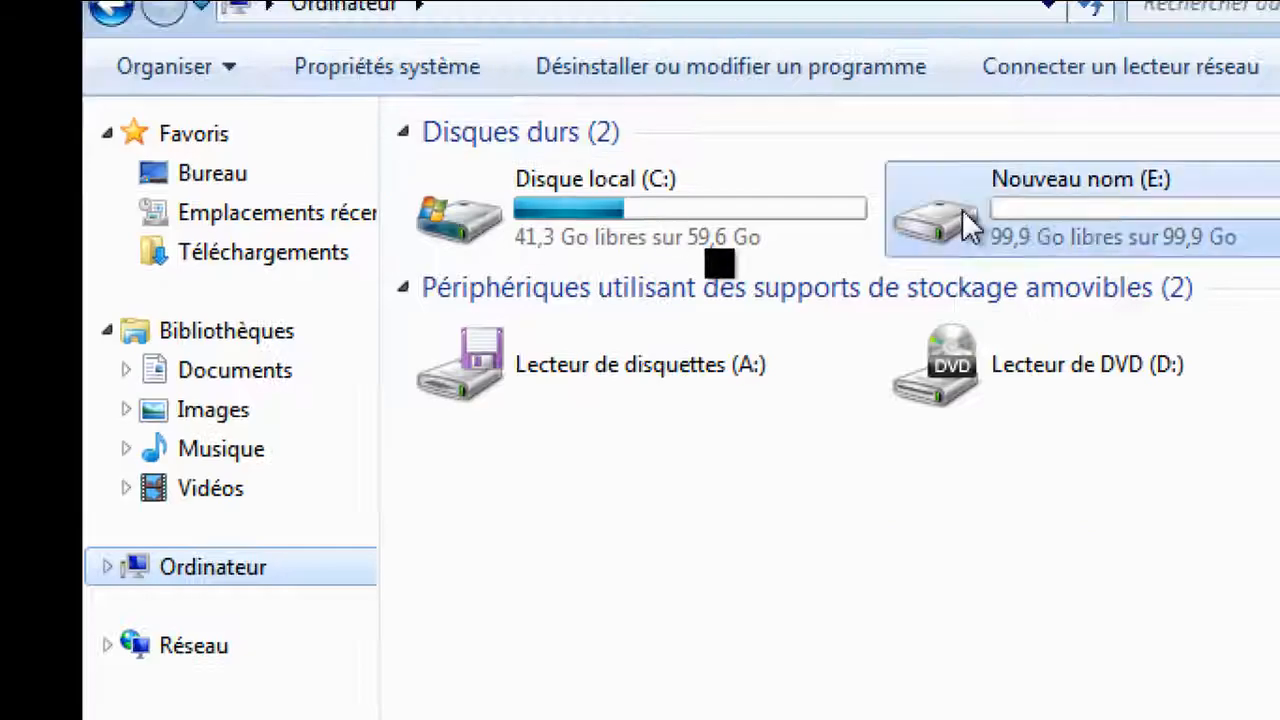
double_click(970, 225)
right_click(604, 253)
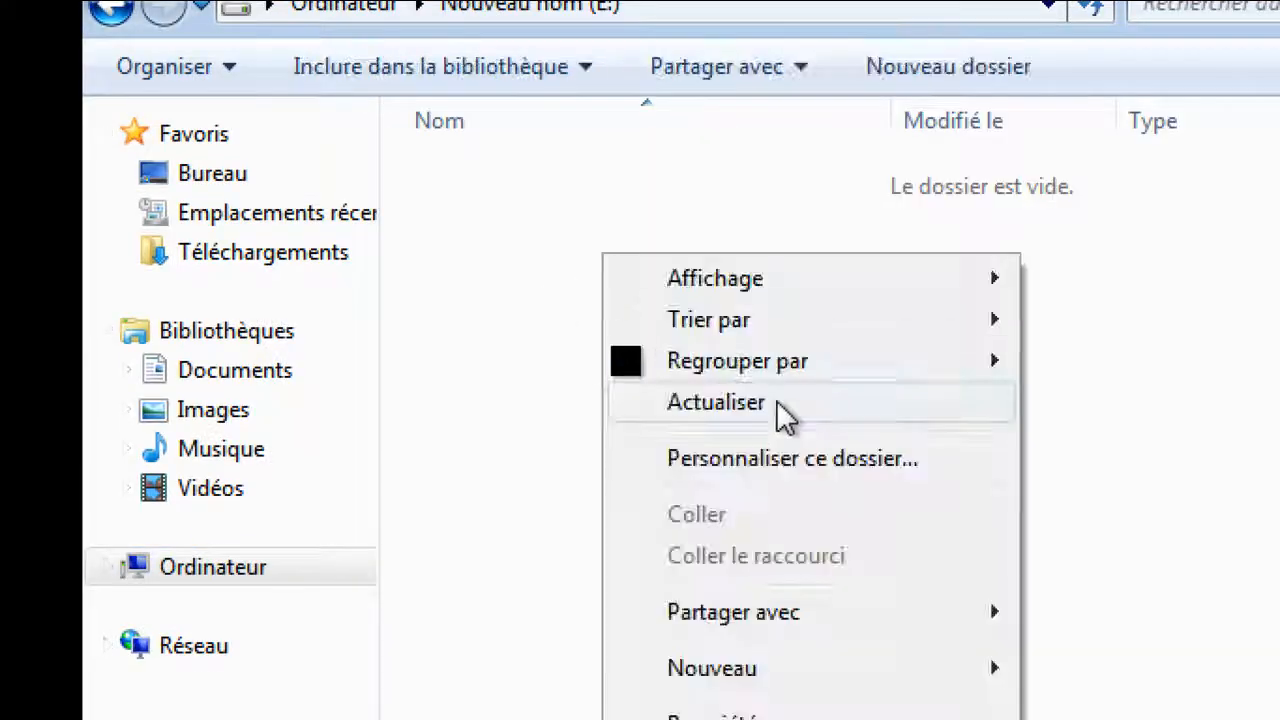
mouse_move(896, 632)
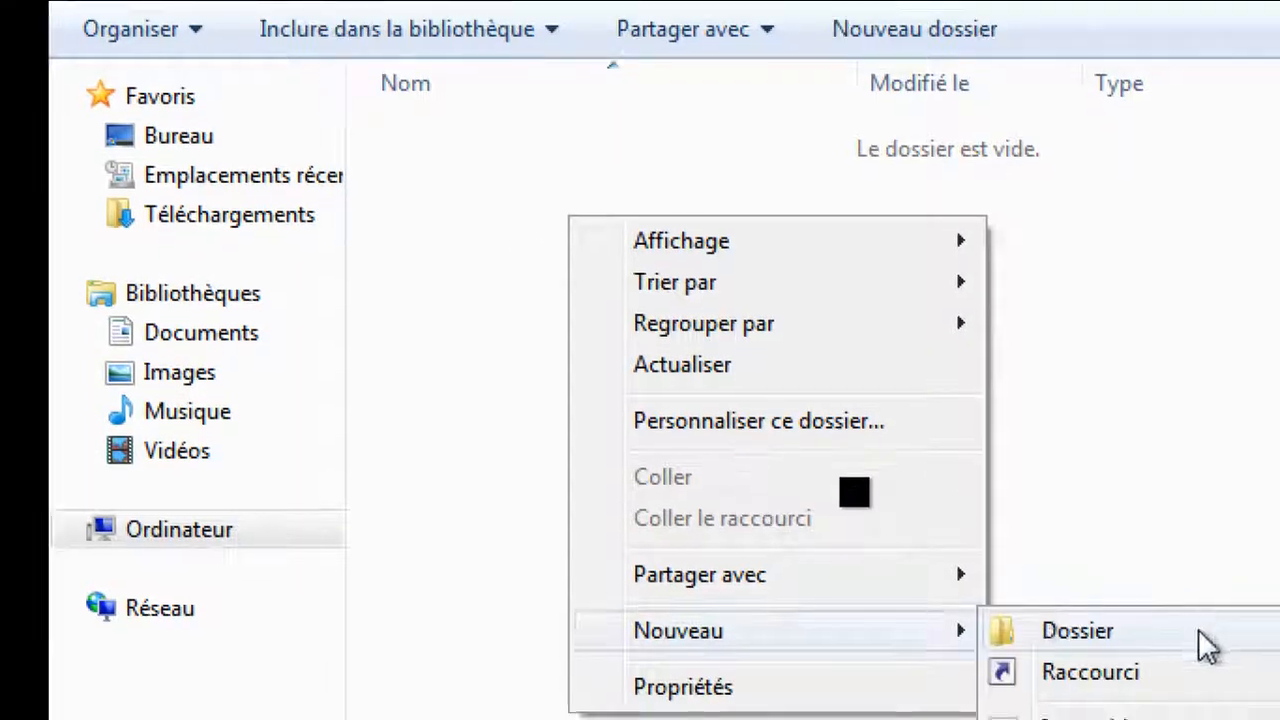
click(1242, 660)
Create a new text document on E:, save the text "hsh" in it, and close the Explorer window
right_click(488, 294)
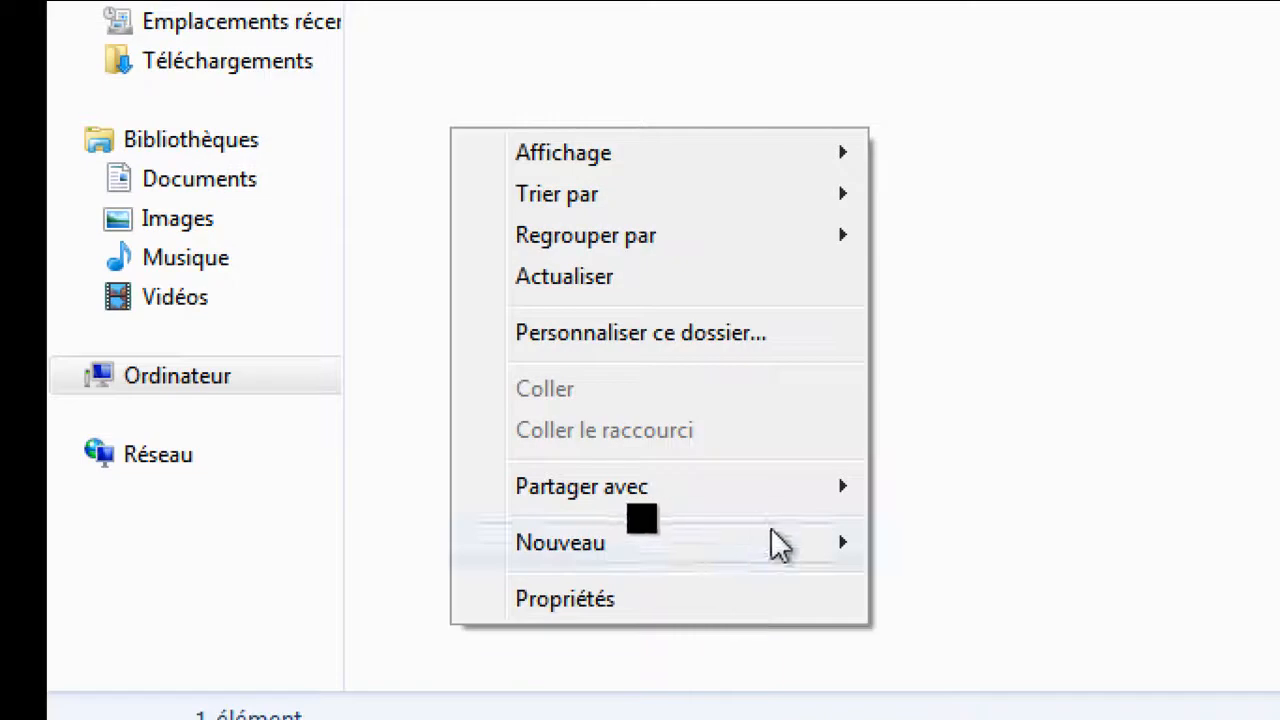
mouse_move(800, 562)
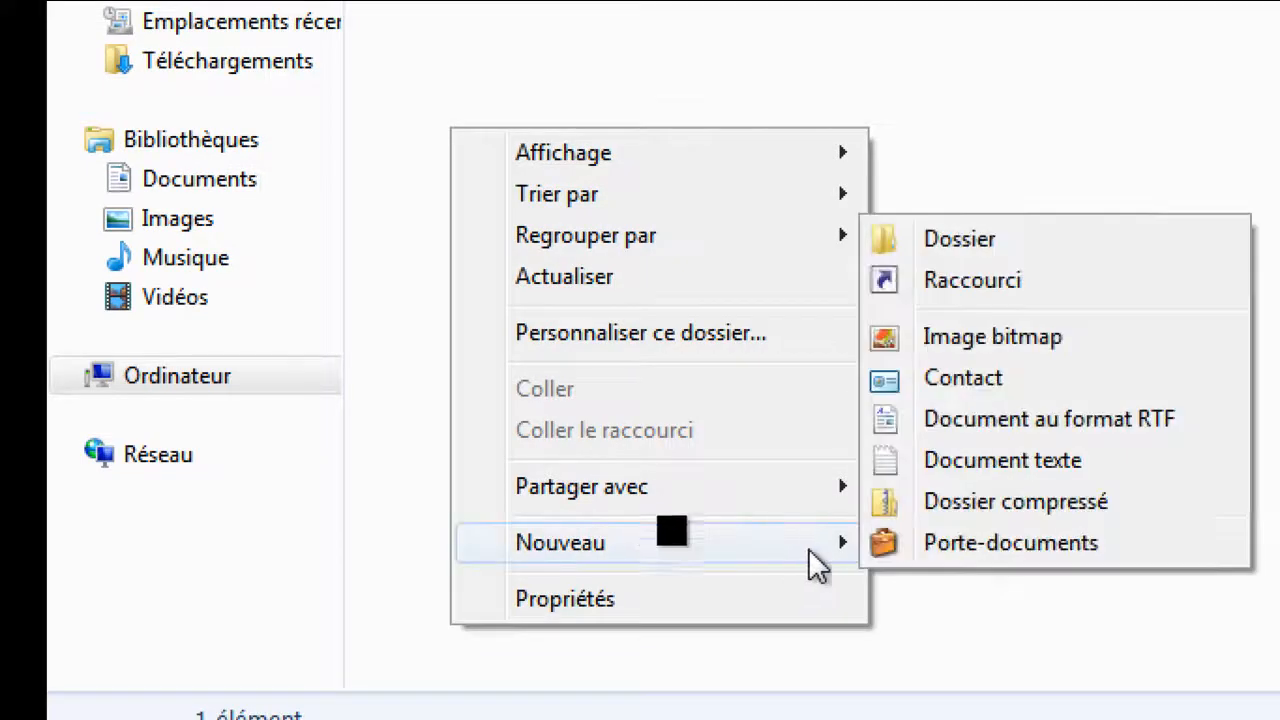
click(1066, 470)
click(776, 282)
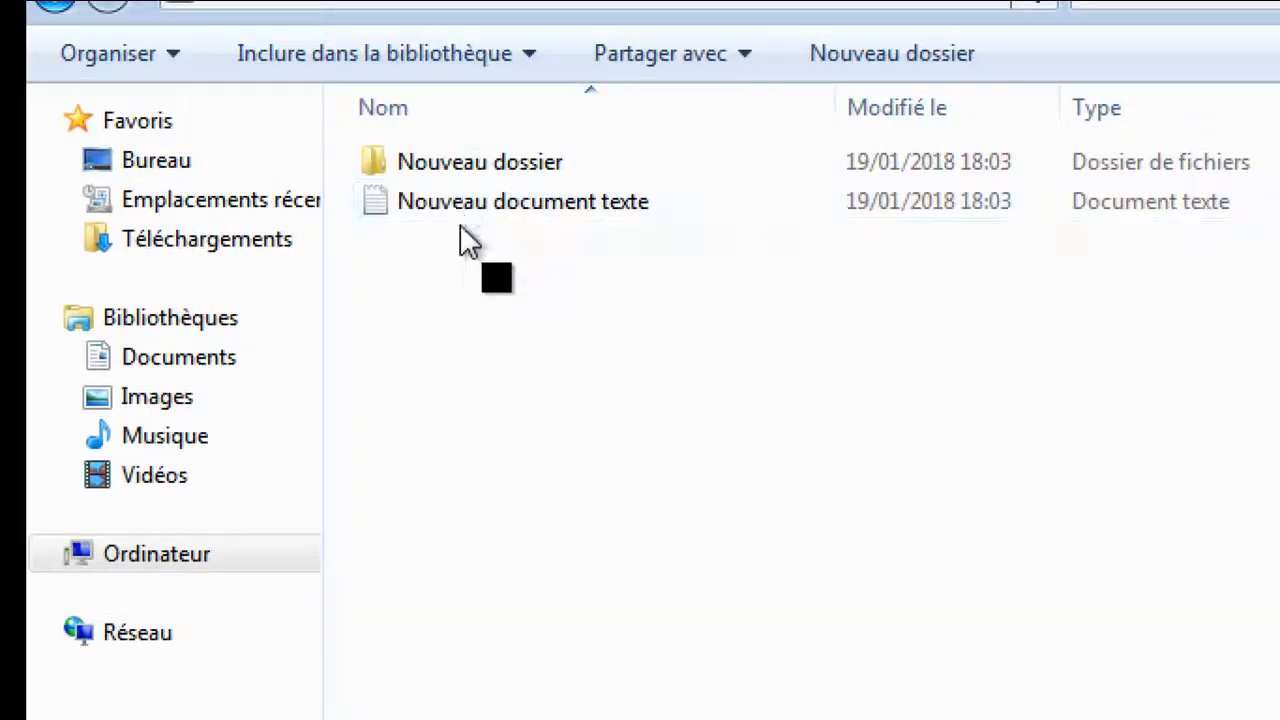
double_click(481, 28)
text(hsh)
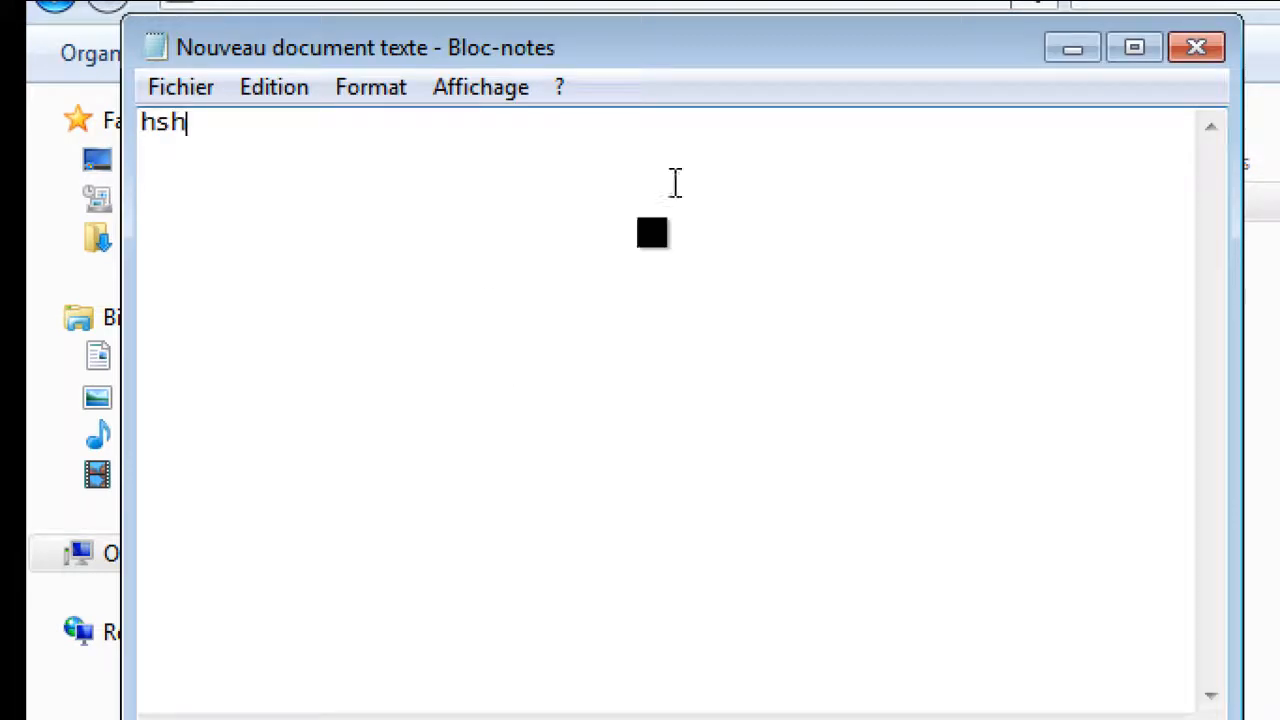
click(963, 135)
click(296, 568)
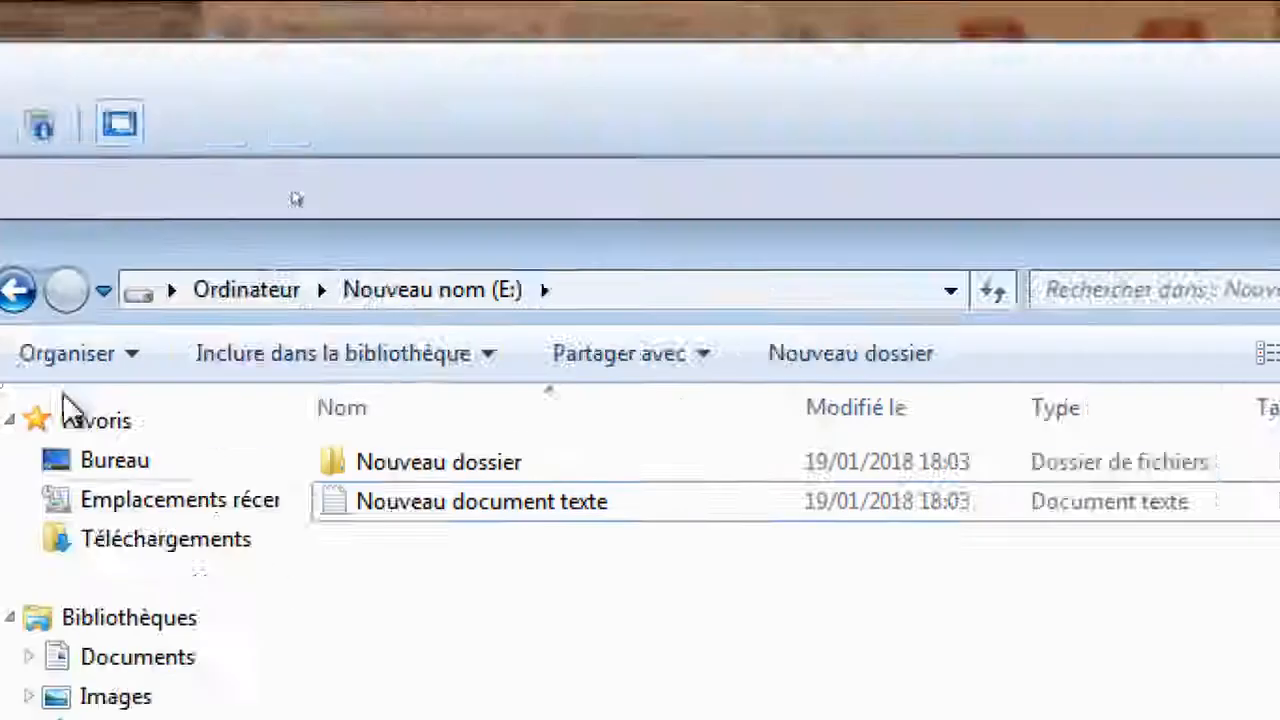
click(951, 191)
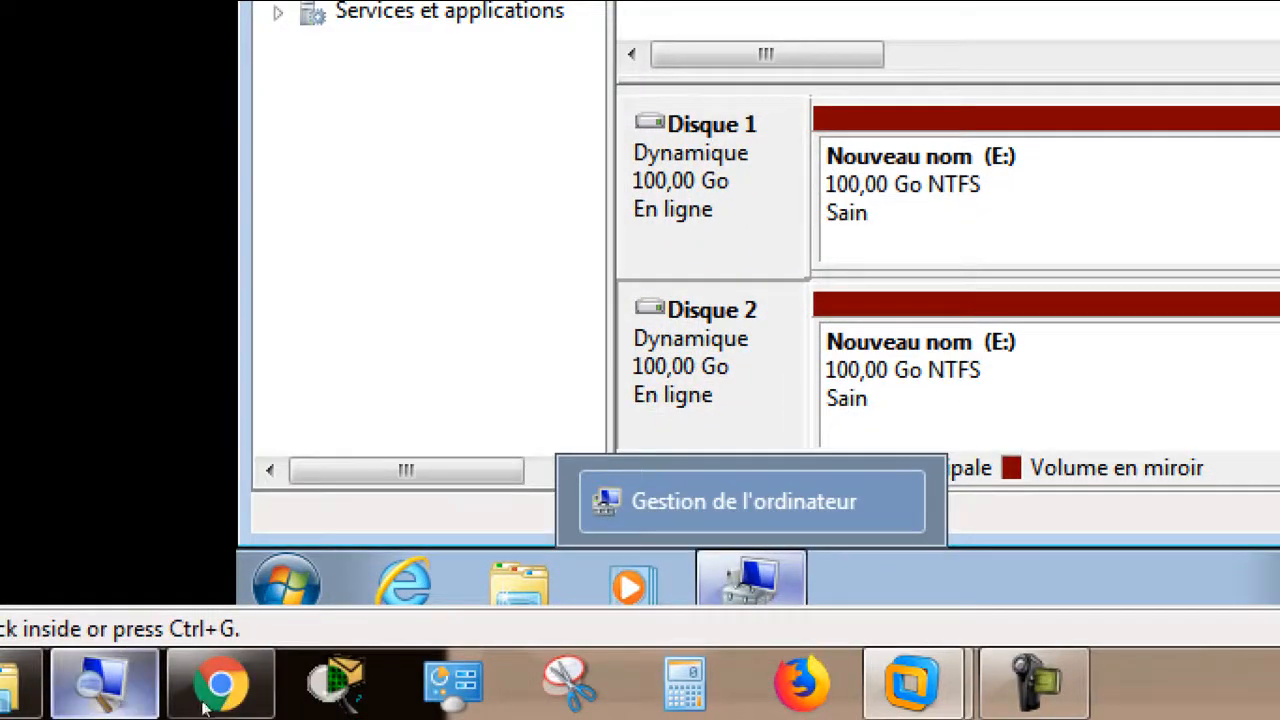
Remove Hard Disk 2 (SCSI), file Windows 7 x64-0.vmdk, from the running virtual machine's settings
right_click(203, 705)
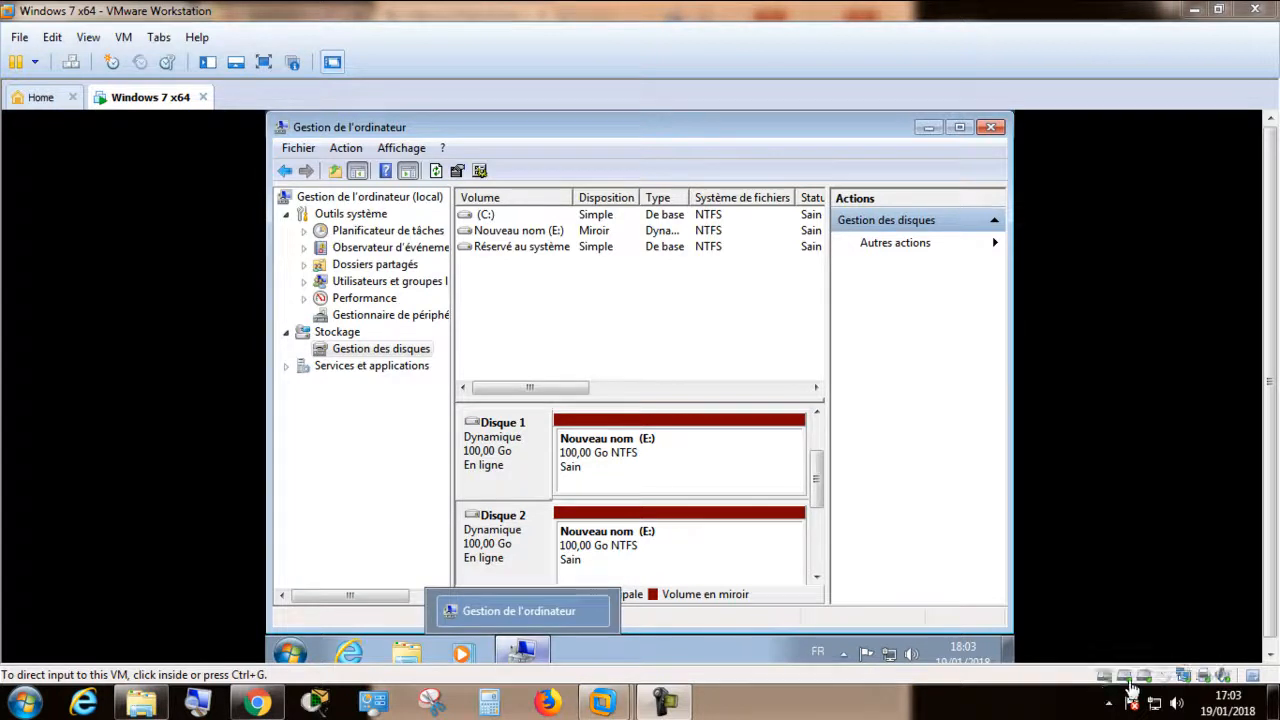
click(1128, 688)
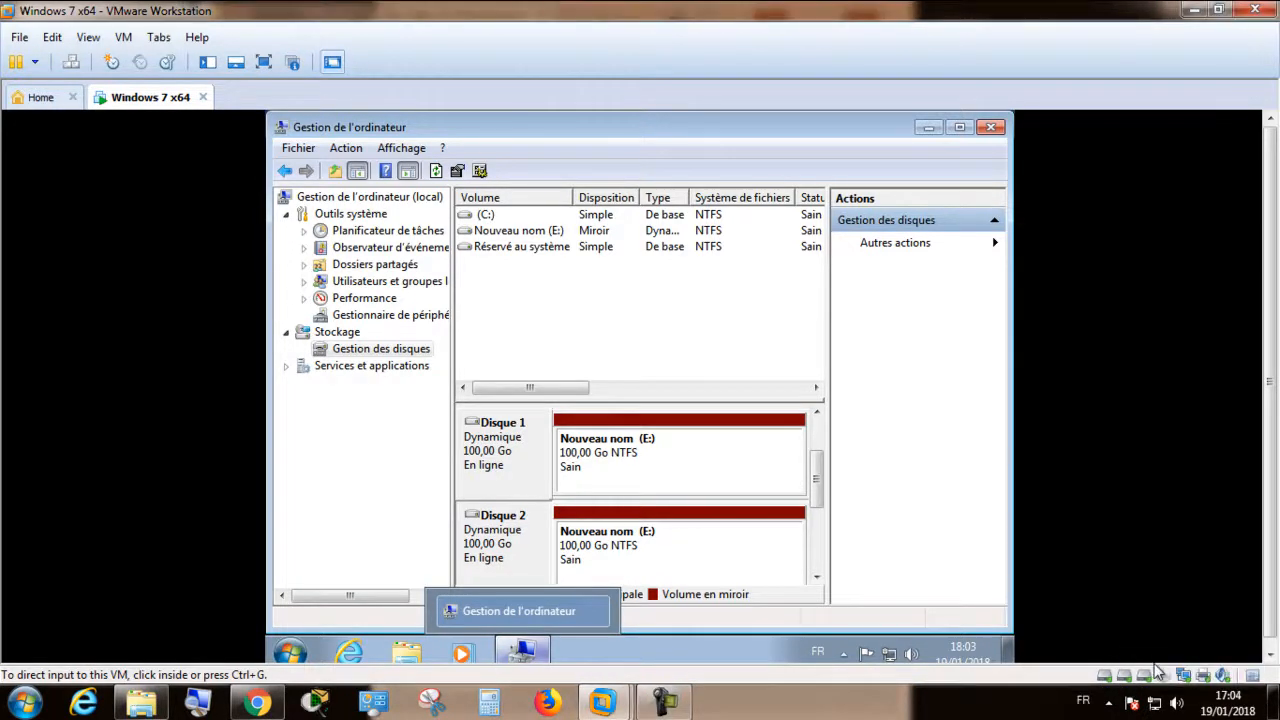
click(1168, 663)
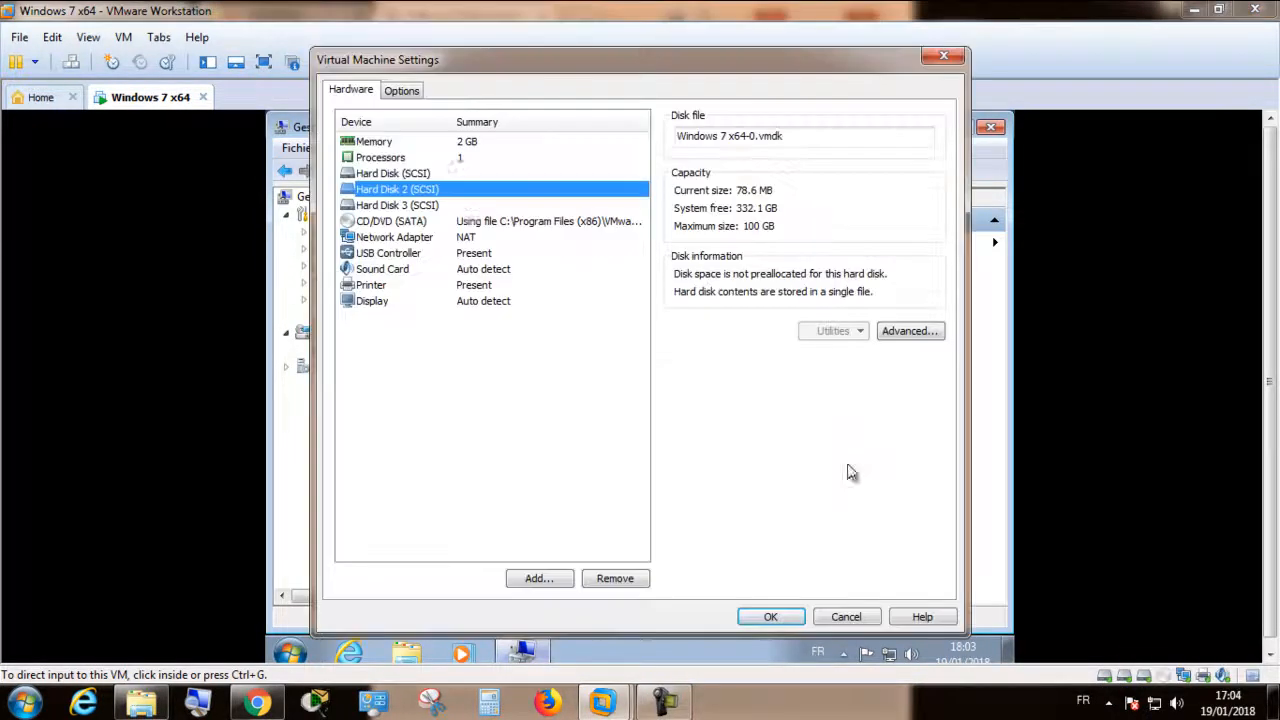
click(613, 580)
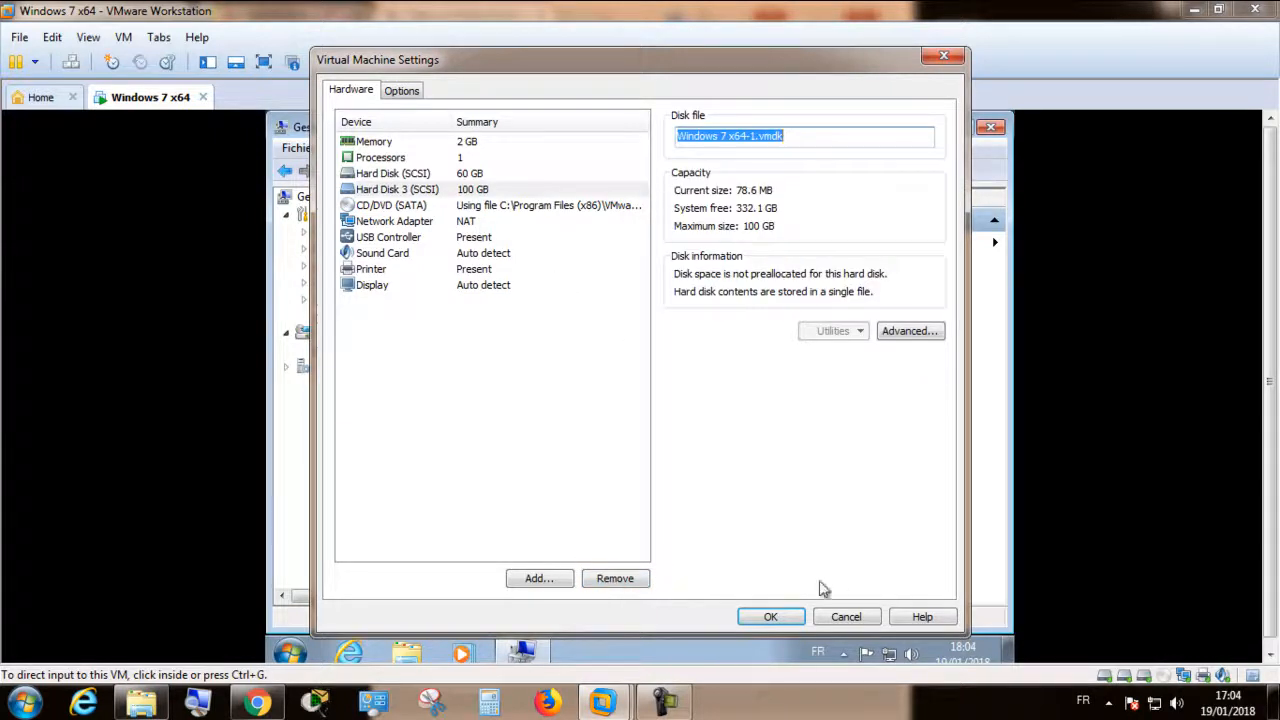
click(792, 617)
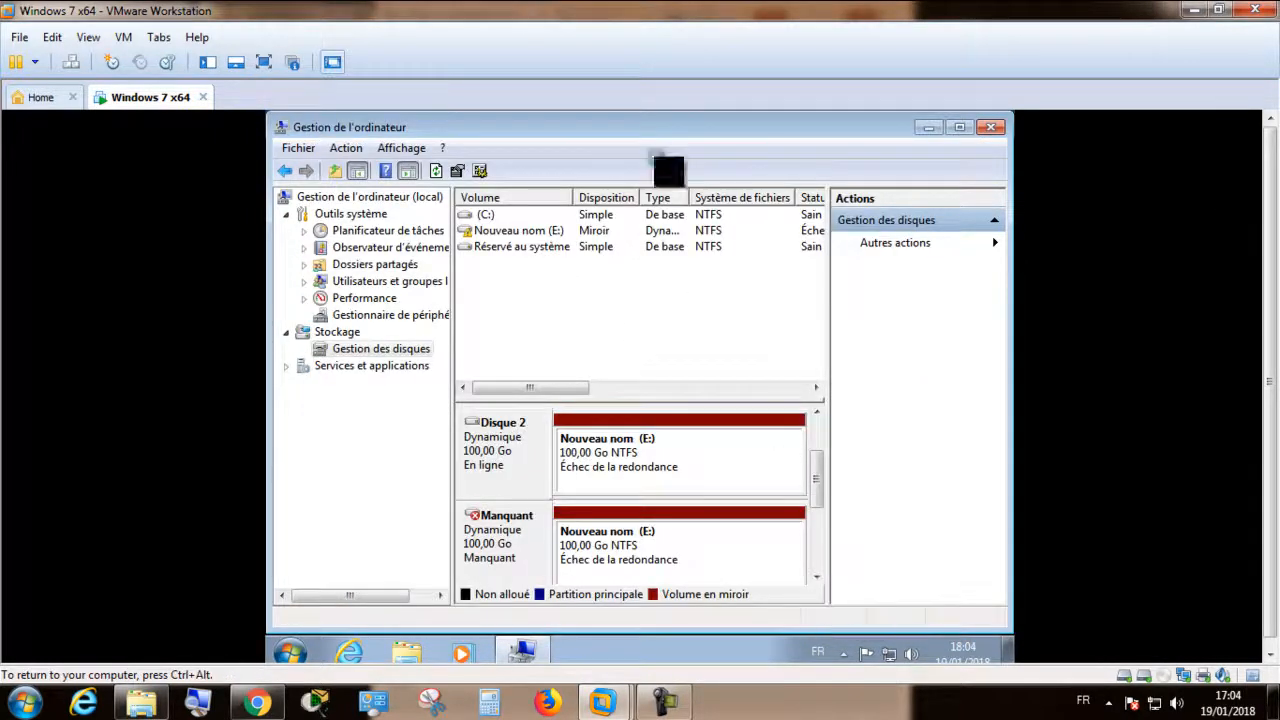
Check in full screen whether the folder and text document on volume E: are still accessible with one mirror disk removed
click(264, 62)
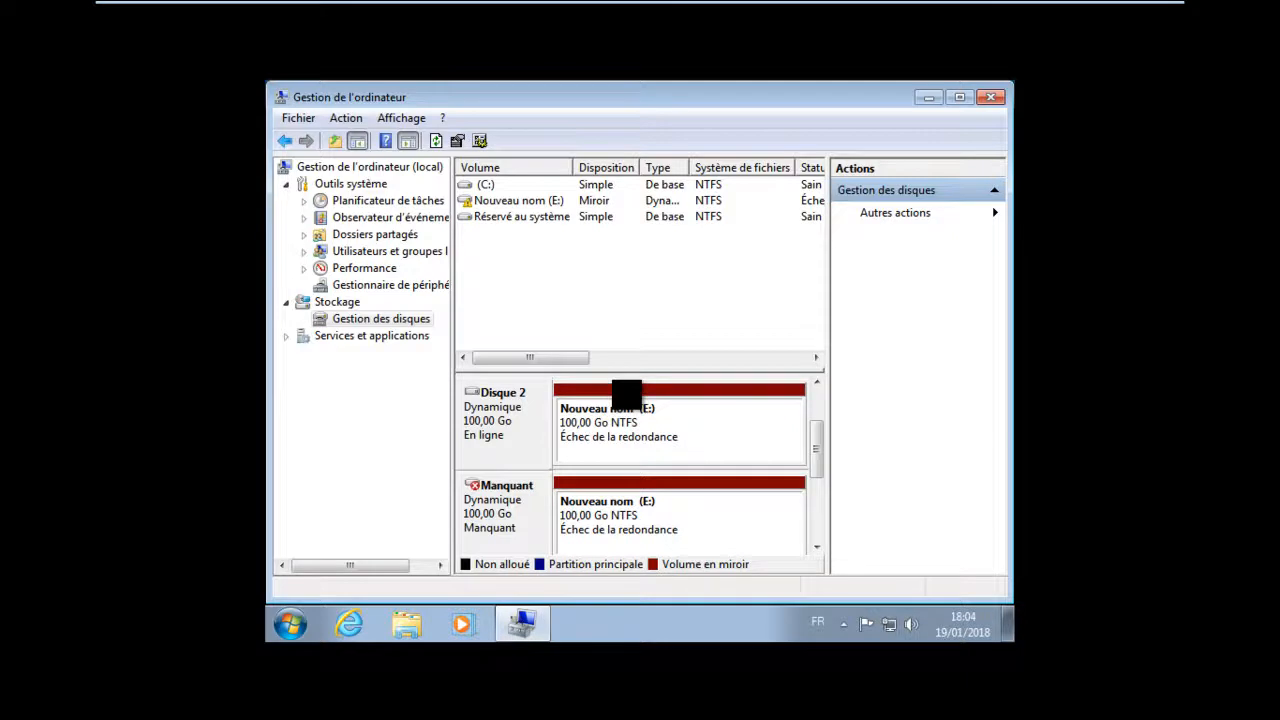
click(408, 626)
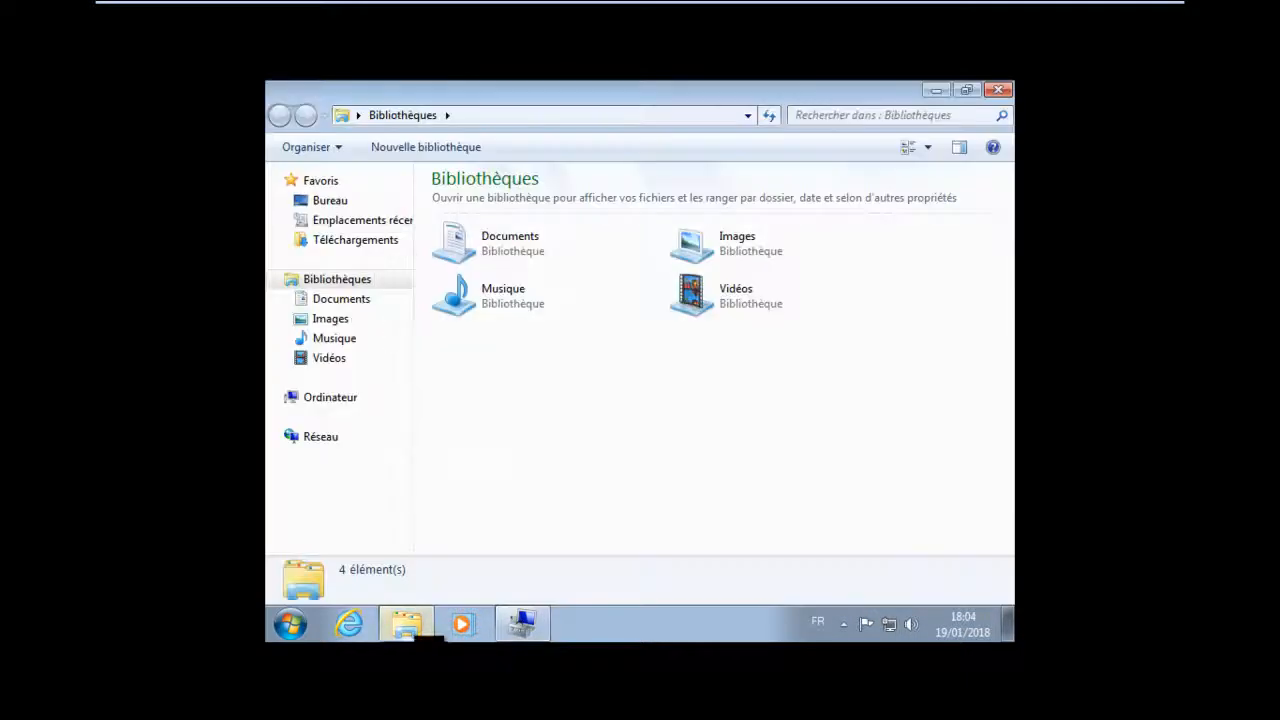
click(354, 405)
double_click(726, 243)
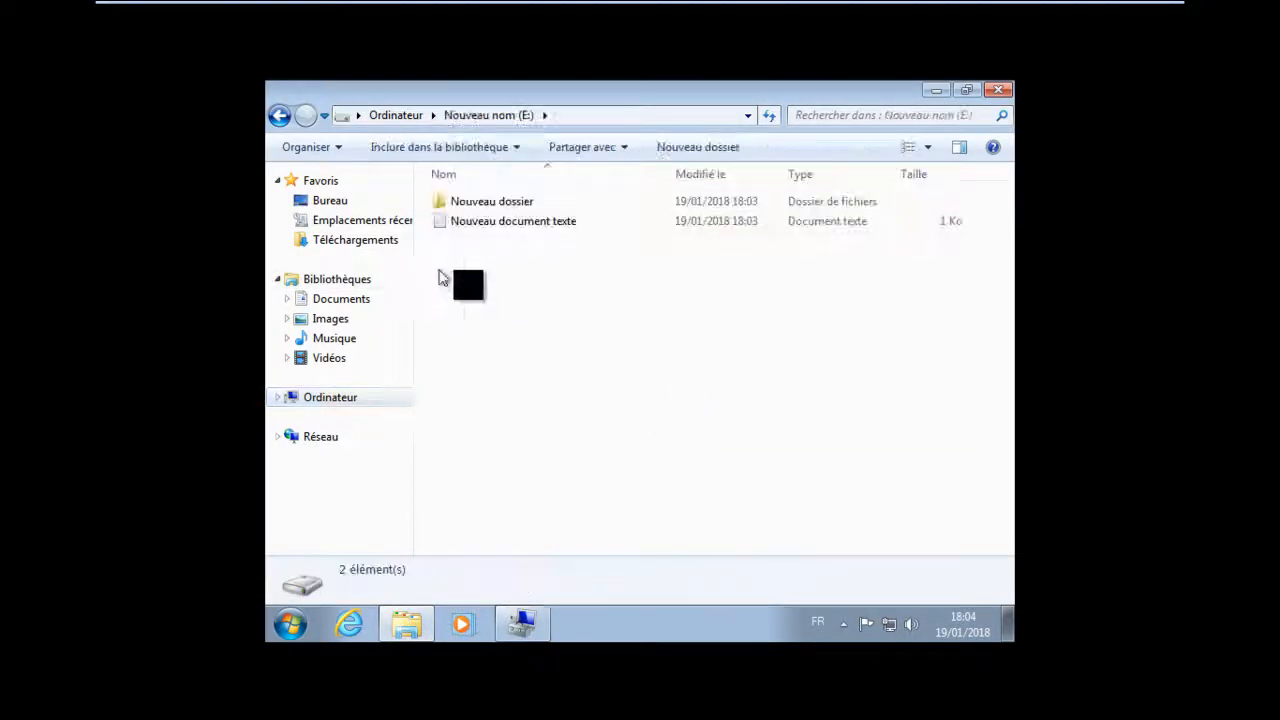
drag(419, 277, 551, 200)
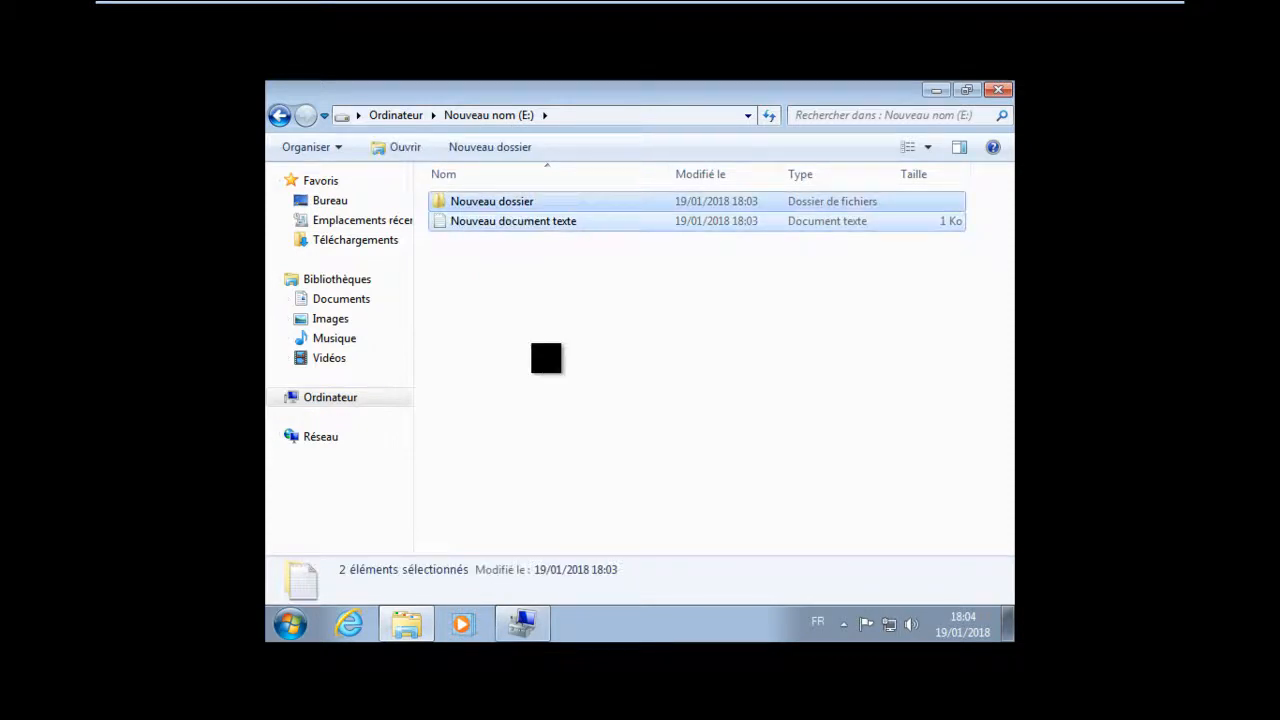
click(936, 90)
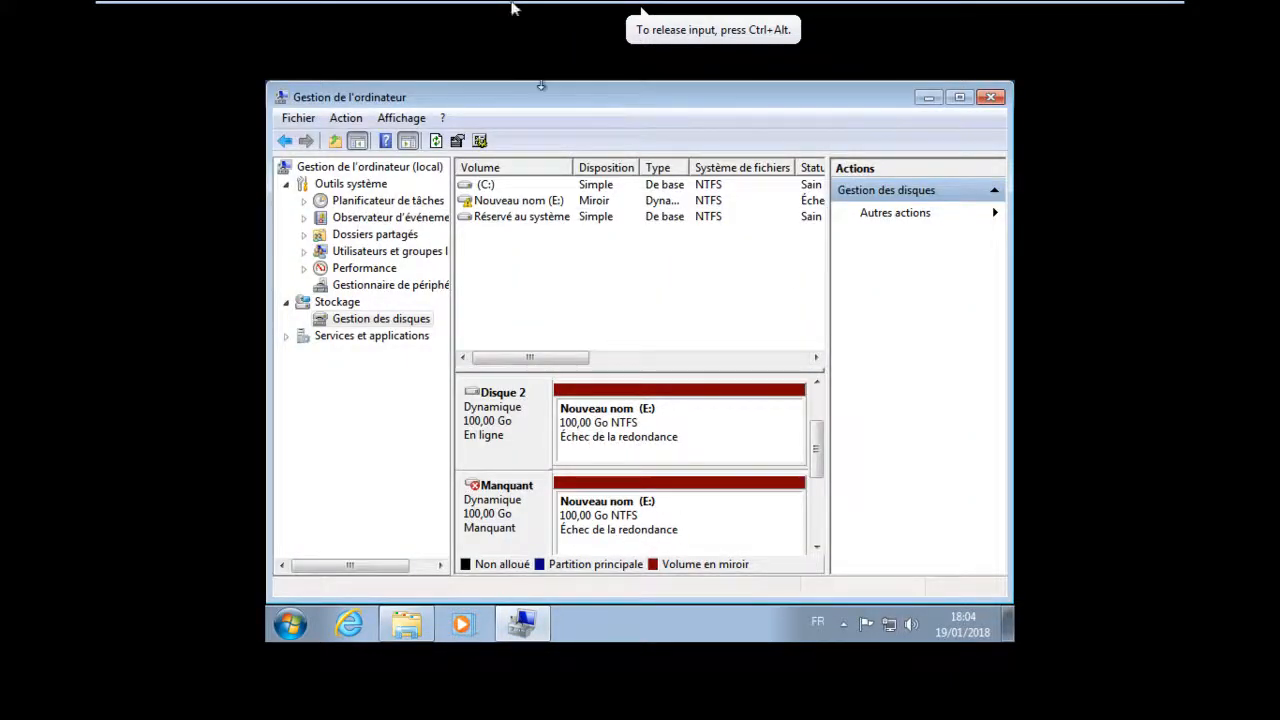
Leave full screen and add a new 100 GB SCSI hard disk, stored as a single file, to the virtual machine
mouse_move(541, 38)
click(608, 42)
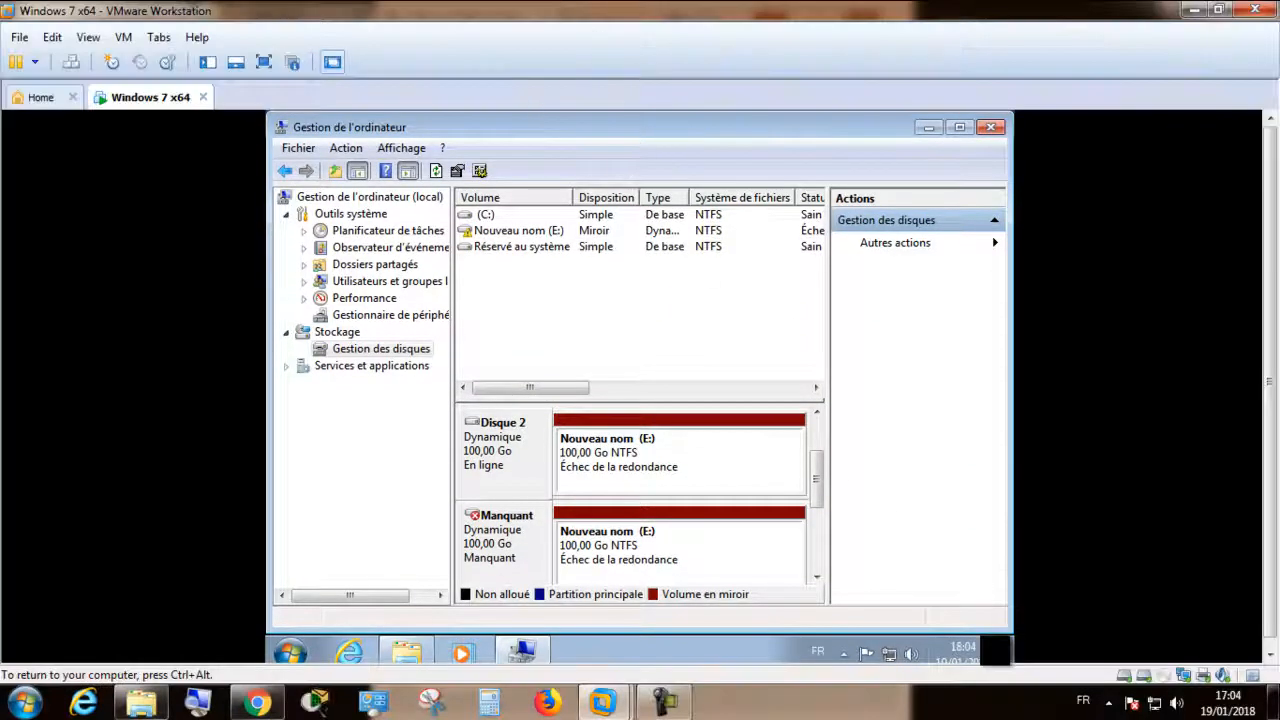
click(1145, 678)
click(1212, 660)
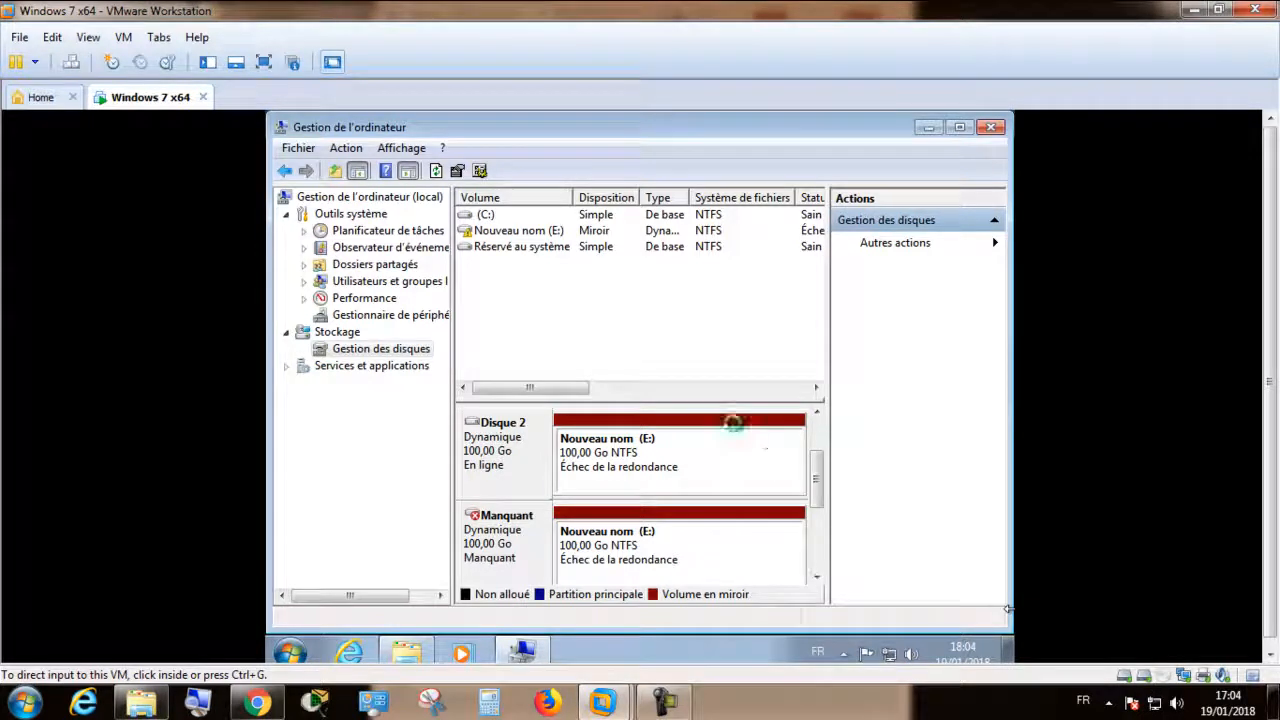
click(536, 578)
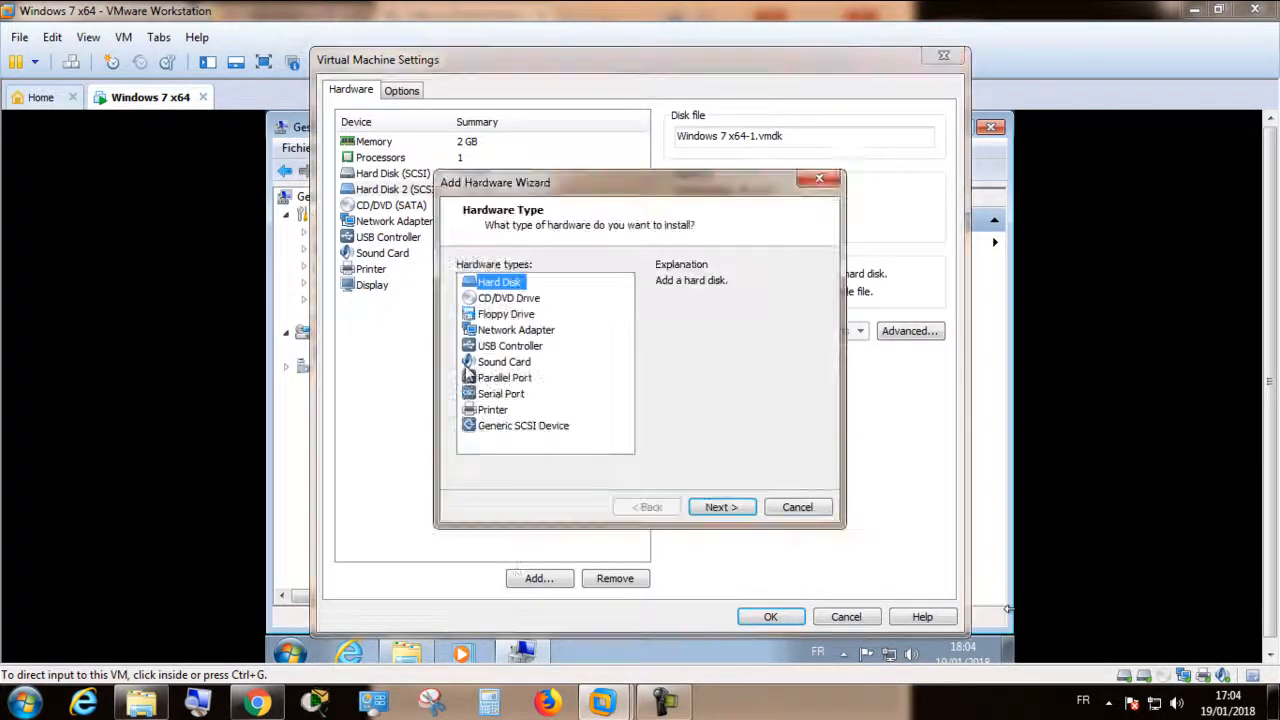
click(710, 508)
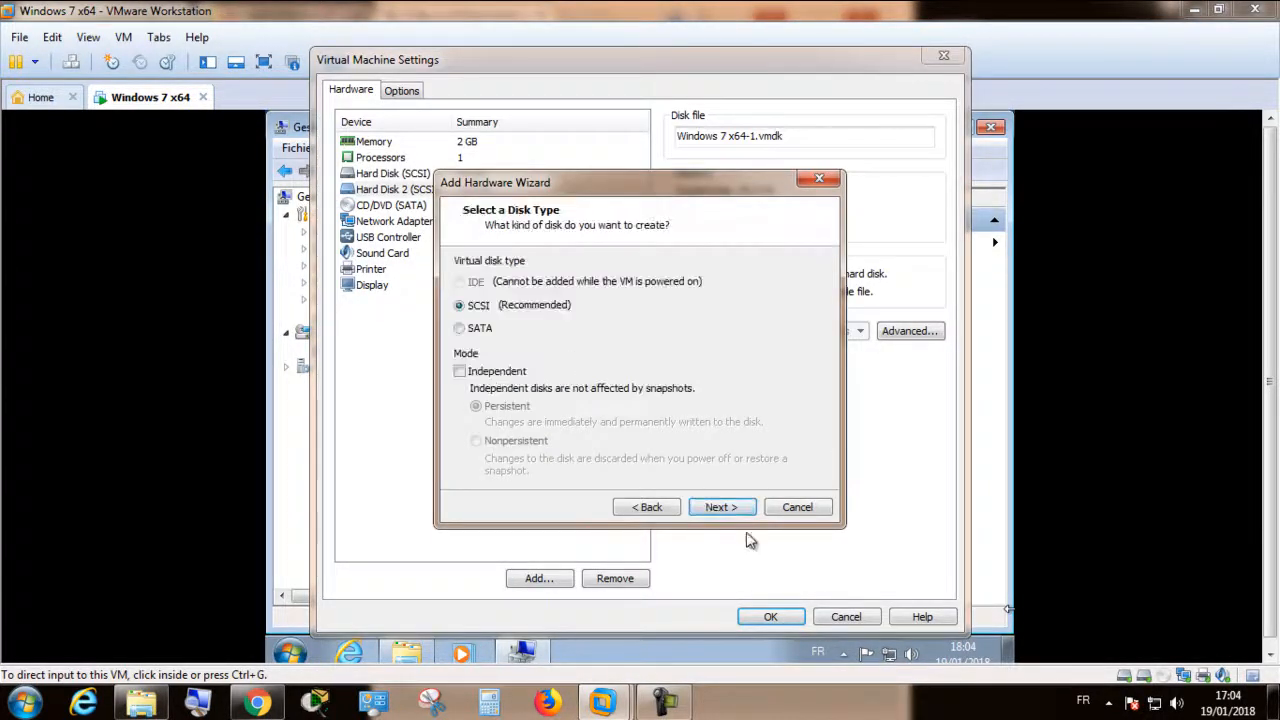
click(728, 508)
click(726, 507)
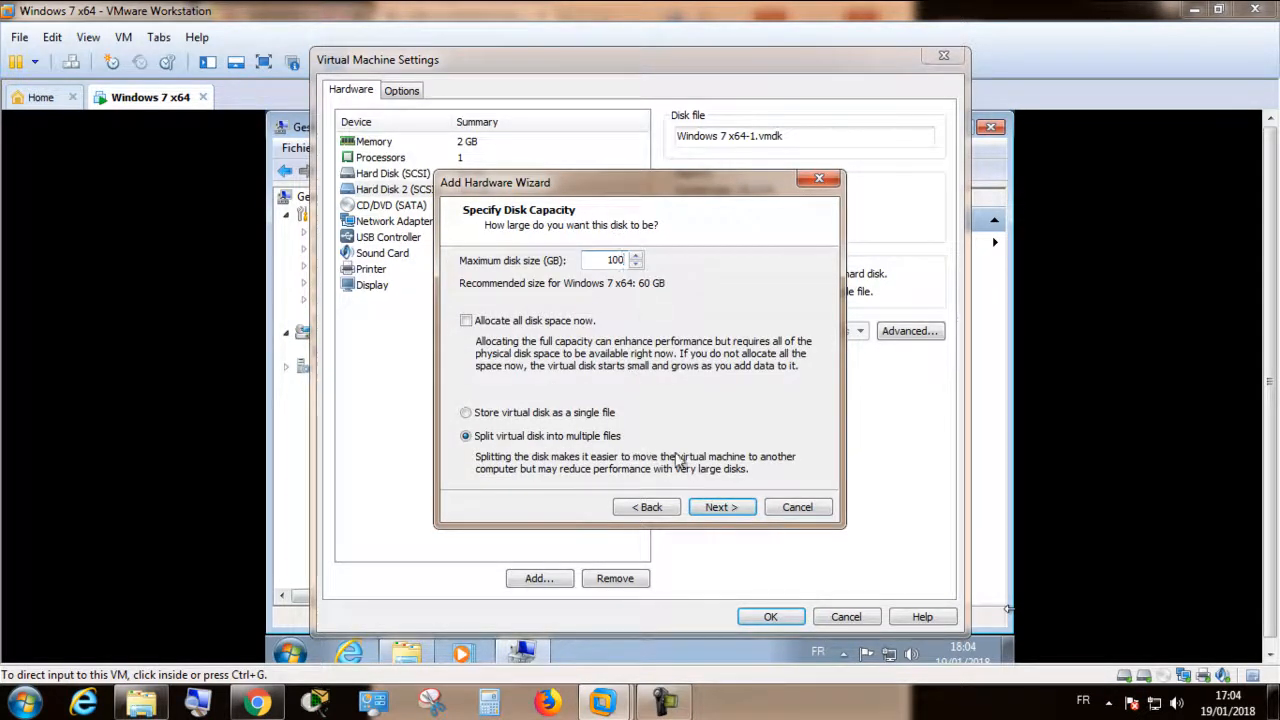
click(720, 507)
click(724, 509)
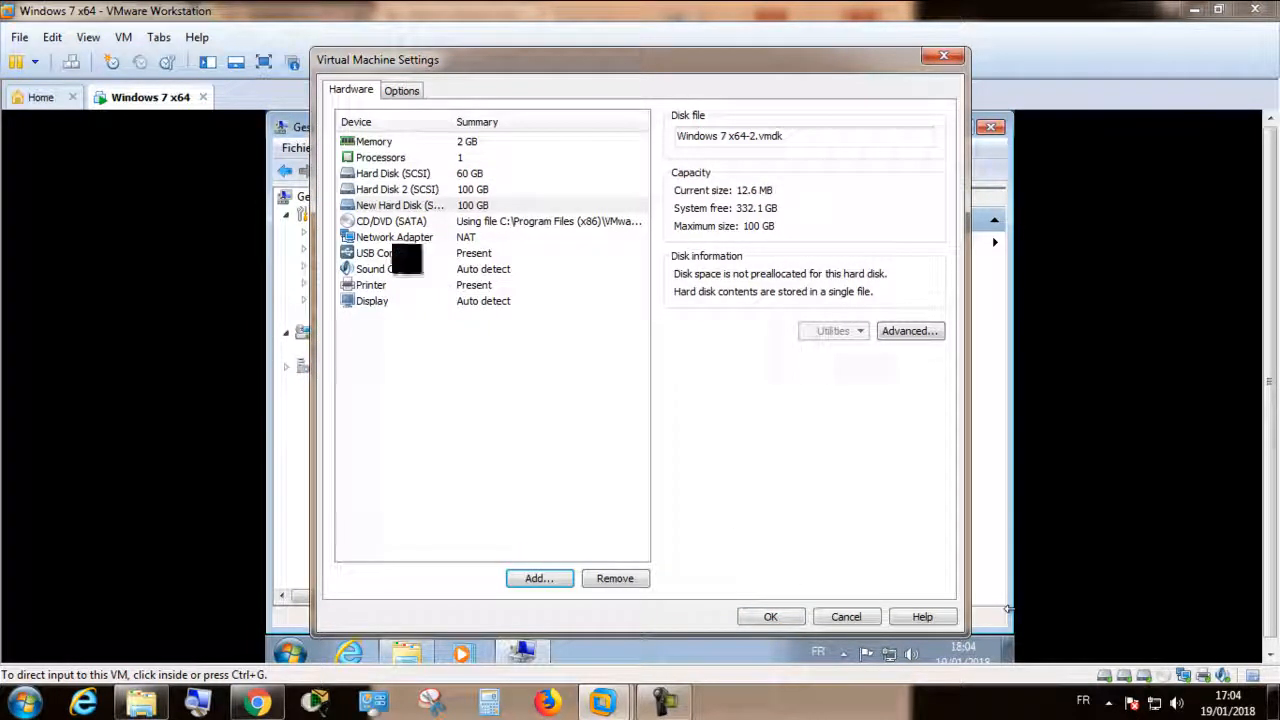
click(770, 616)
Return the virtual machine to full screen and reload Gestion des disques by switching to Gestionnaire de périphériques and back
click(263, 62)
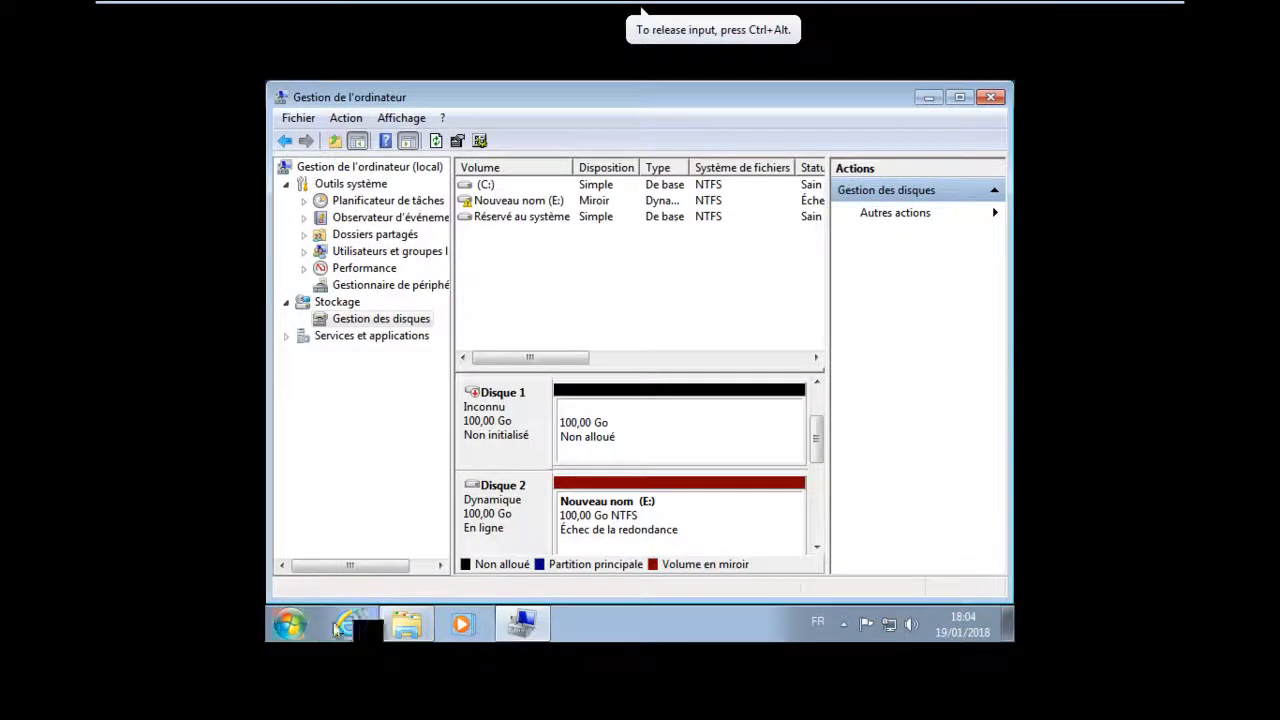
click(358, 286)
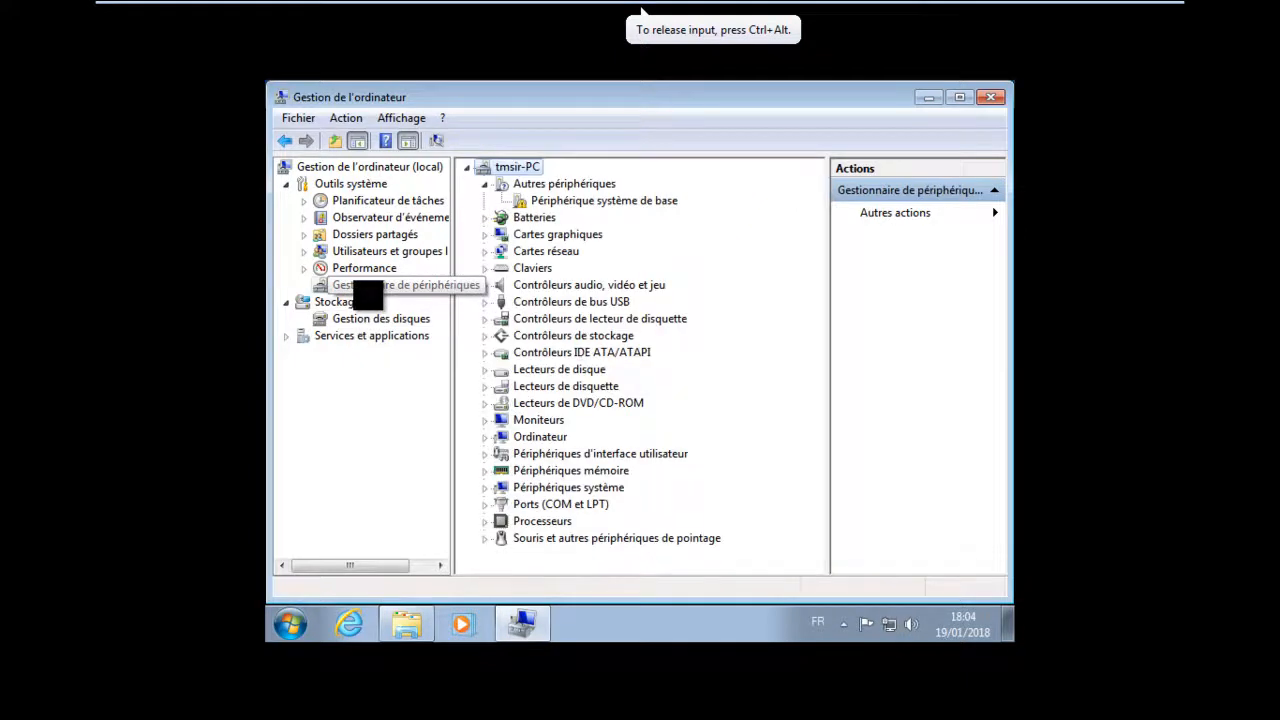
click(360, 318)
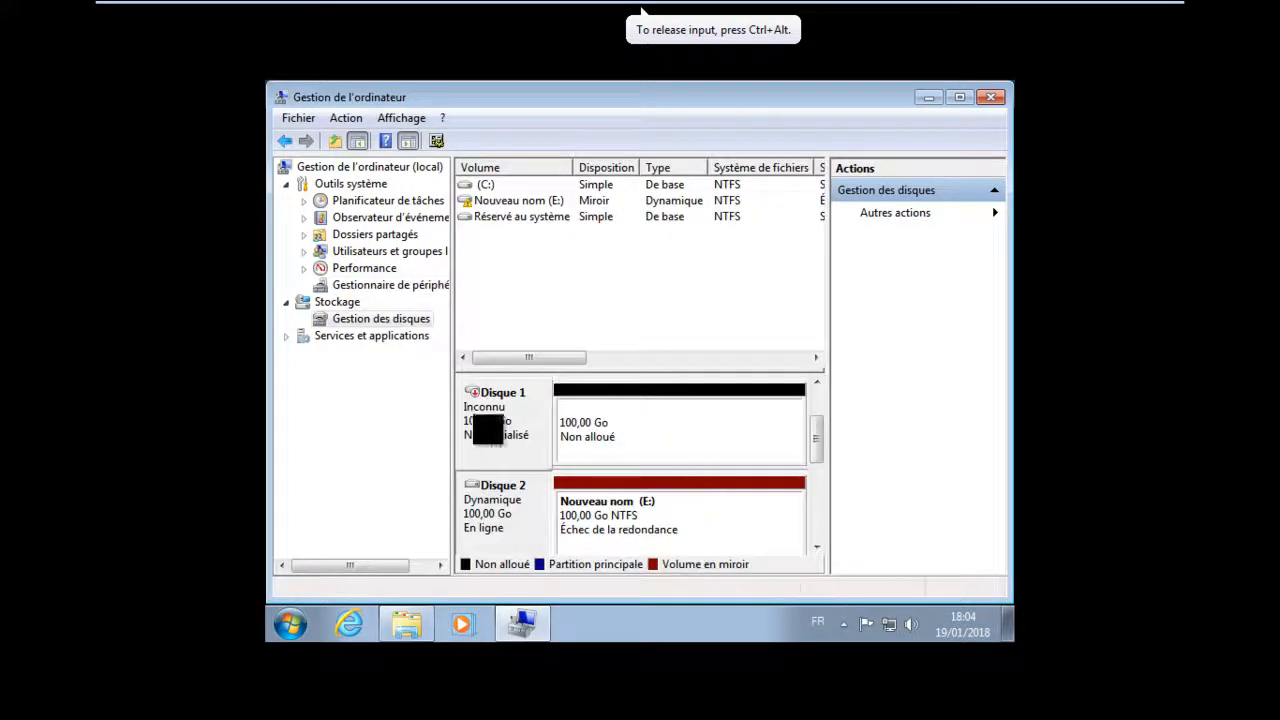